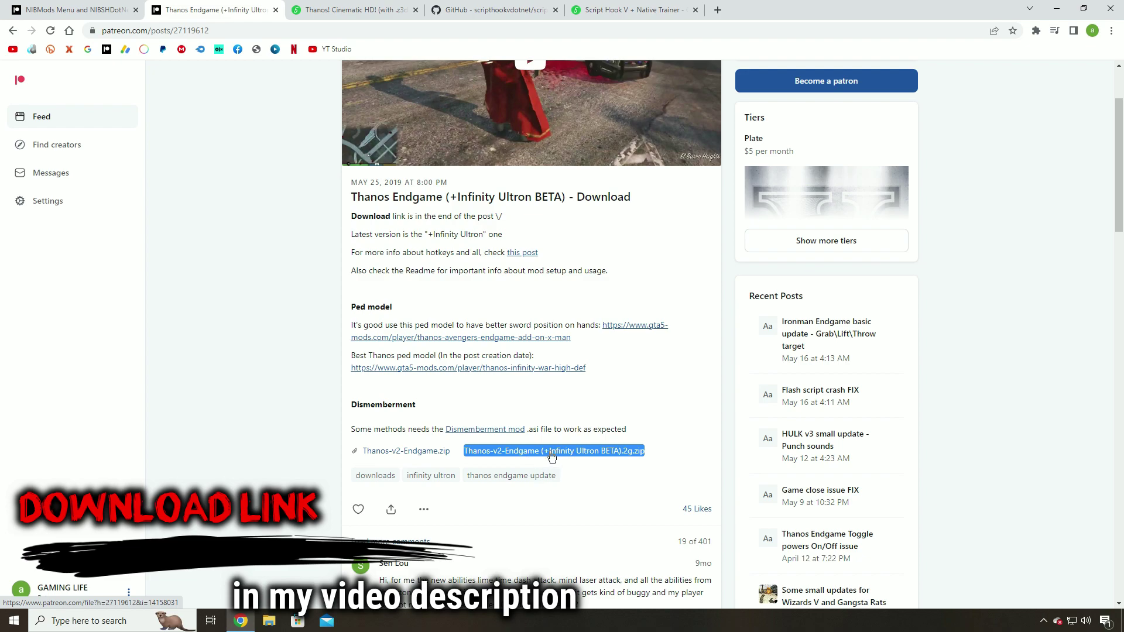
# - Look over the Thanos! Cinematic HD! (with .z3d Project) 1.0 mod page and browse its preview images
pyautogui.click(354, 7)
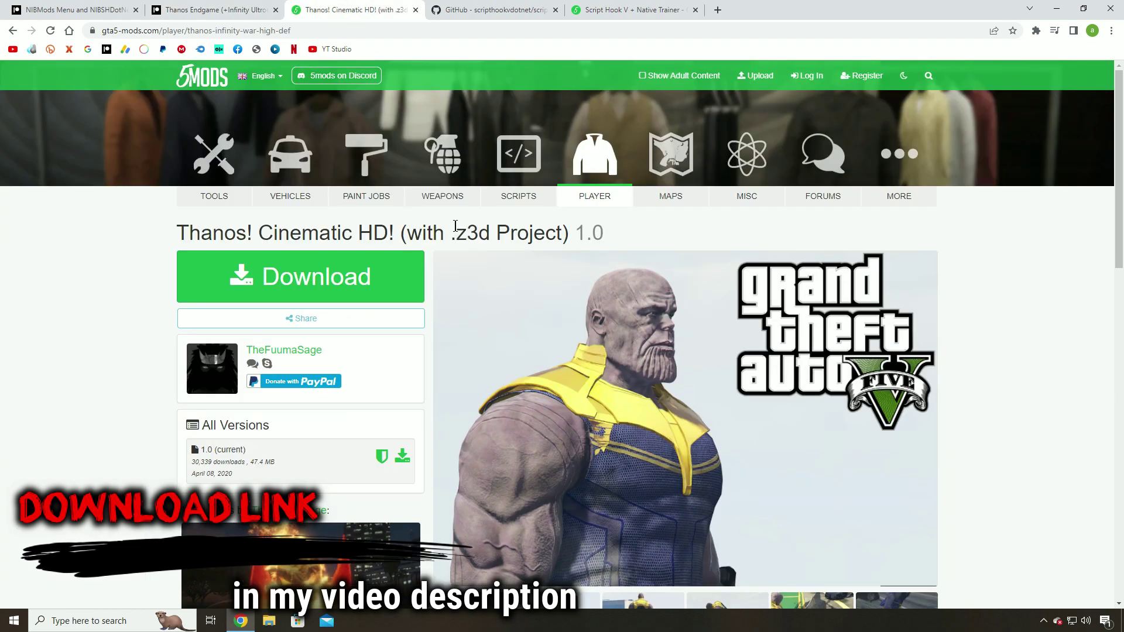
pyautogui.moveTo(170, 233); pyautogui.dragTo(642, 229)
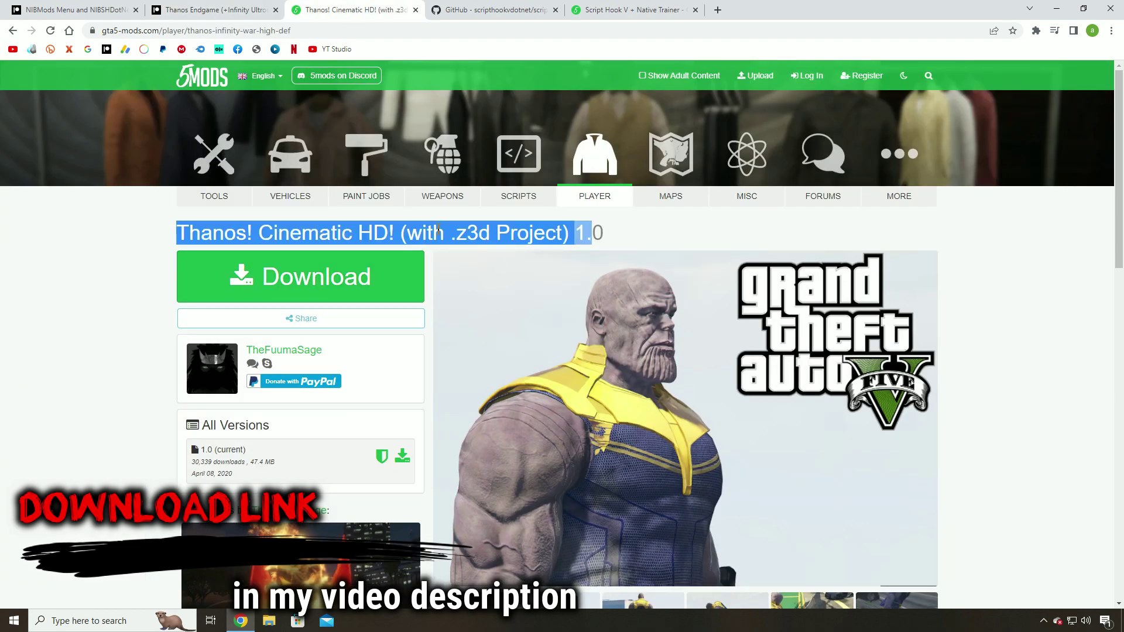
pyautogui.moveTo(439, 230); pyautogui.dragTo(609, 231)
pyautogui.scroll(-2, 461, 248)
pyautogui.click(657, 269)
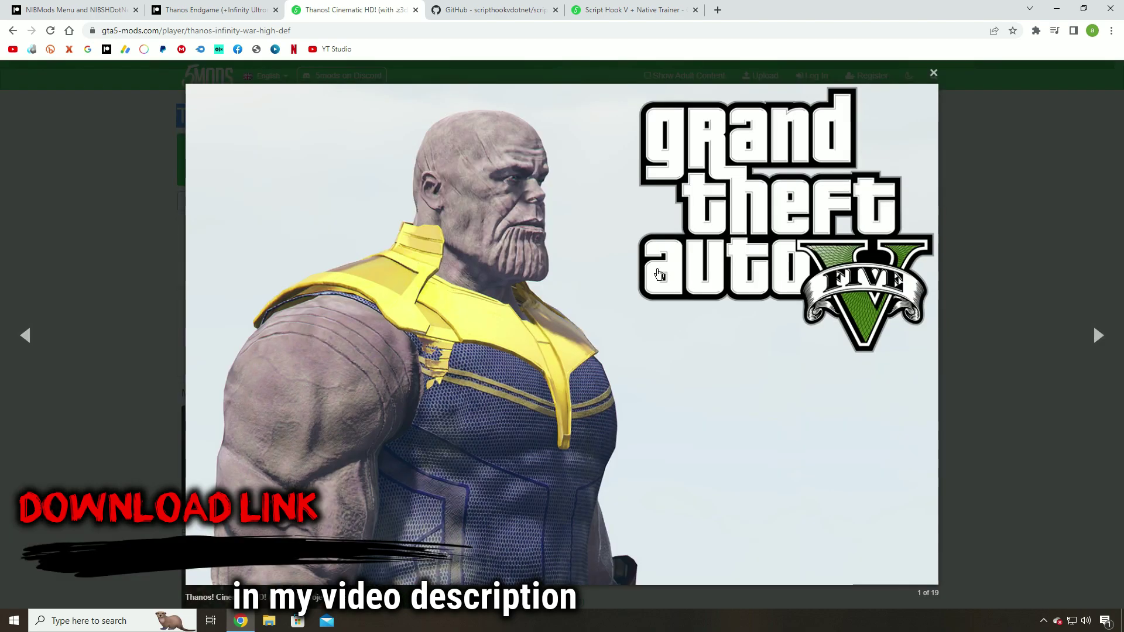
pyautogui.click(1098, 336)
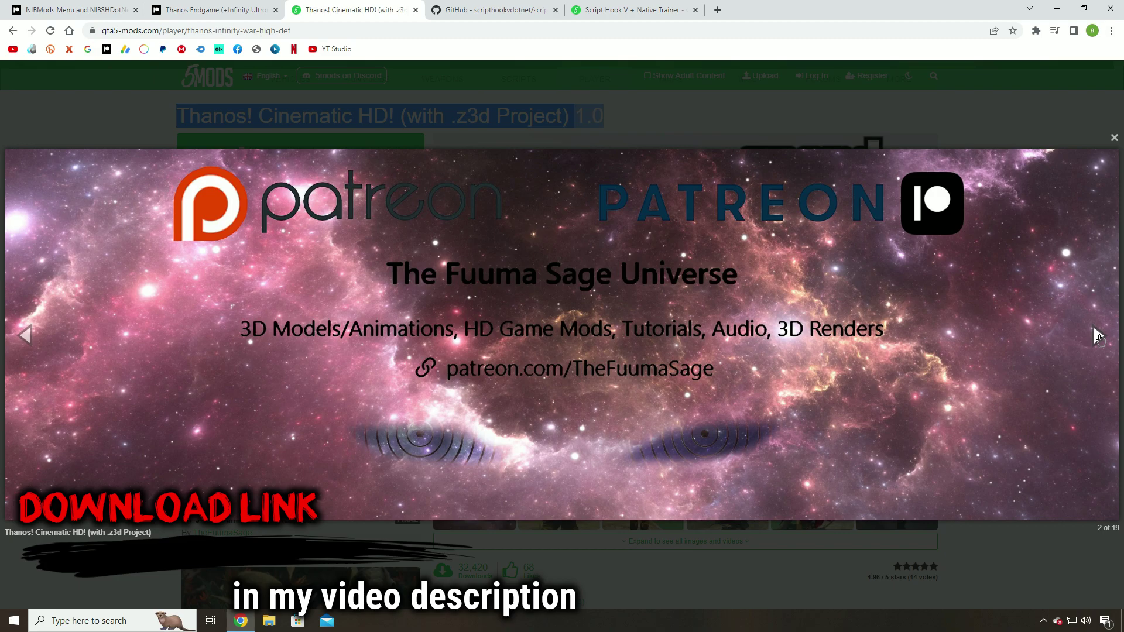
pyautogui.click(1098, 335)
pyautogui.click(1098, 335)
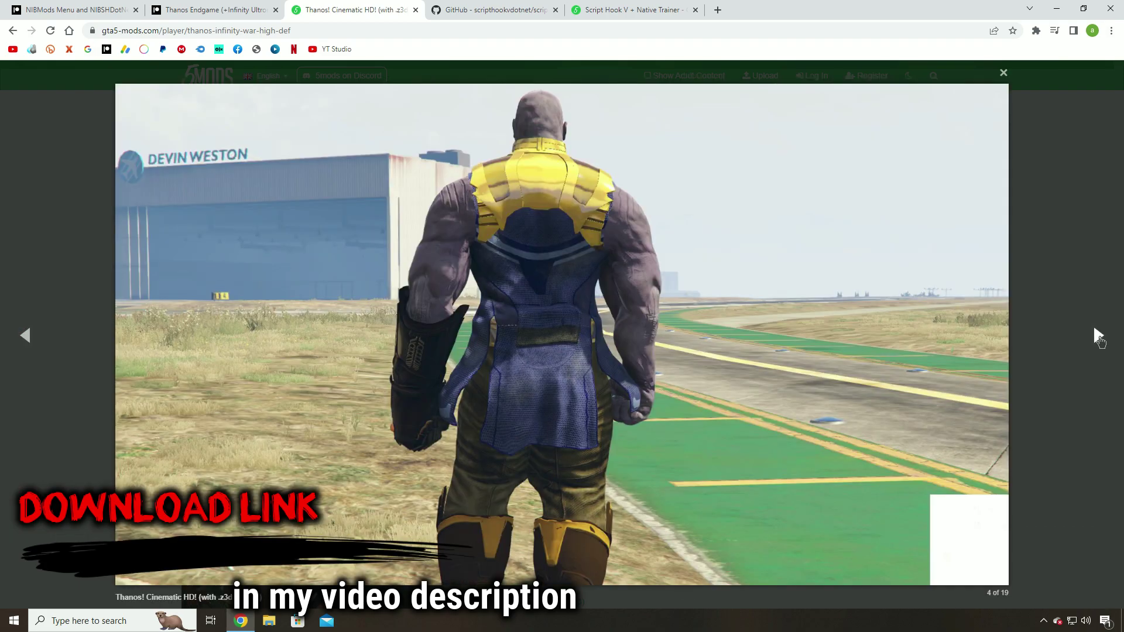
pyautogui.click(1098, 335)
pyautogui.click(1008, 72)
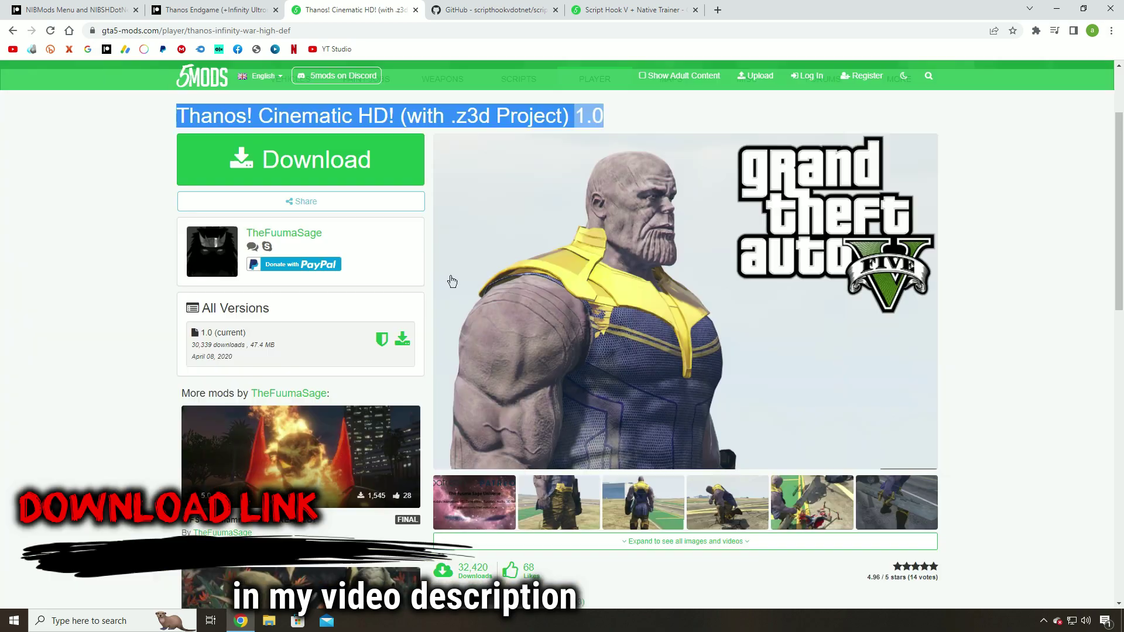
# - Download the Thanos! Cinematic HD! (with .z3d Project) mod
pyautogui.click(308, 162)
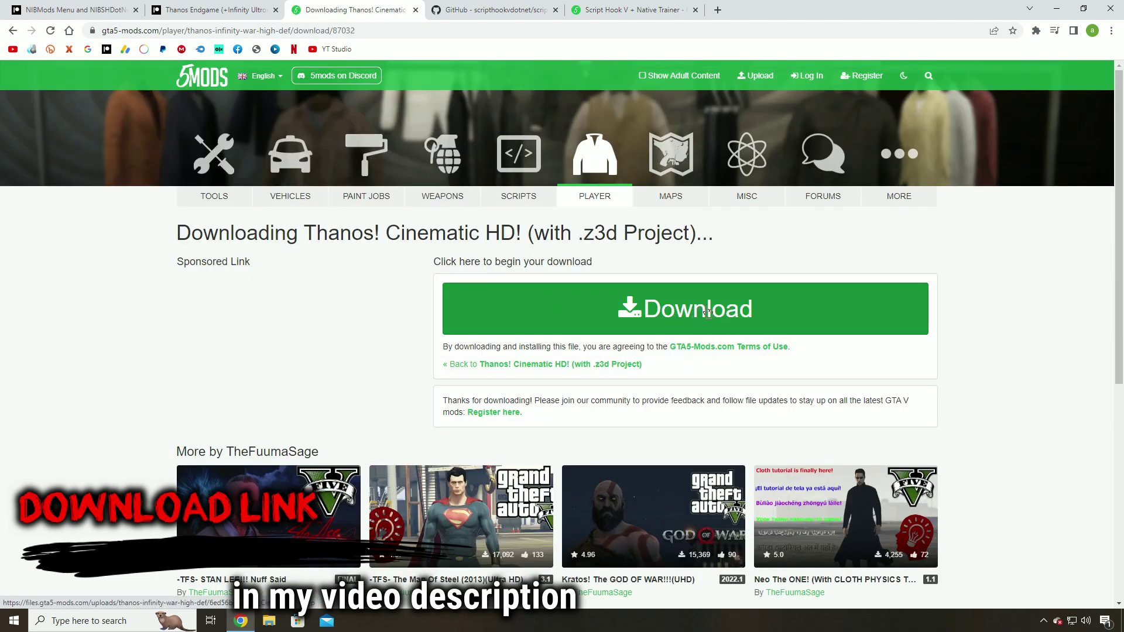
pyautogui.click(699, 317)
# - Open the latest ScriptHookVDotNet v3.6.0 release on GitHub and locate ScriptHookVDotNet.zip among its assets
pyautogui.click(478, 9)
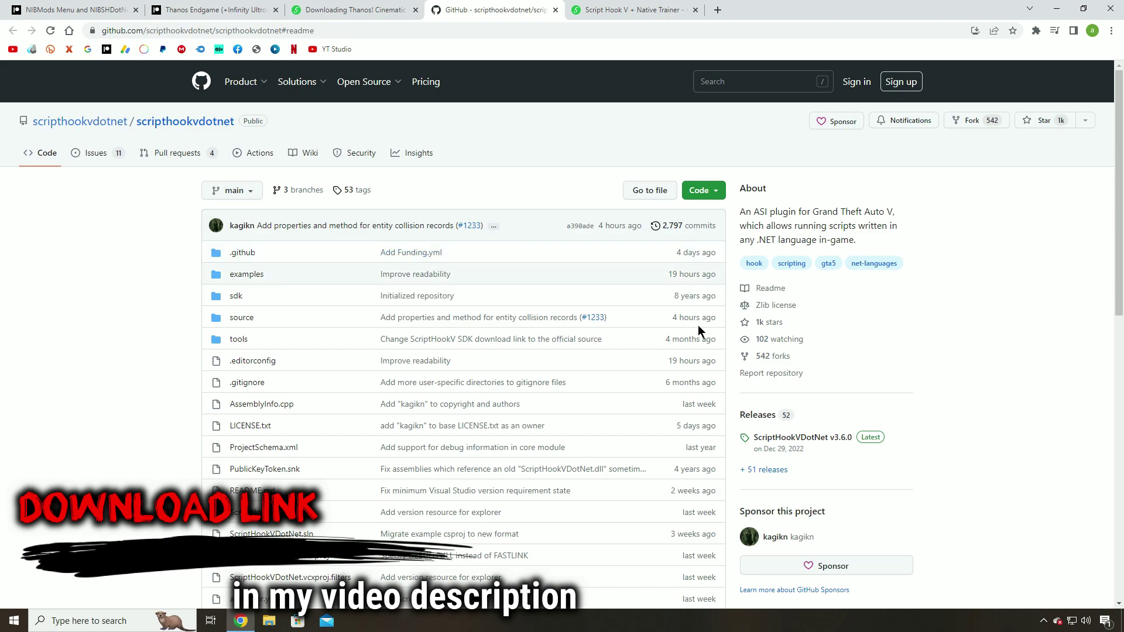
pyautogui.scroll(-1, 642, 307)
pyautogui.click(795, 380)
pyautogui.moveTo(186, 241); pyautogui.dragTo(432, 227)
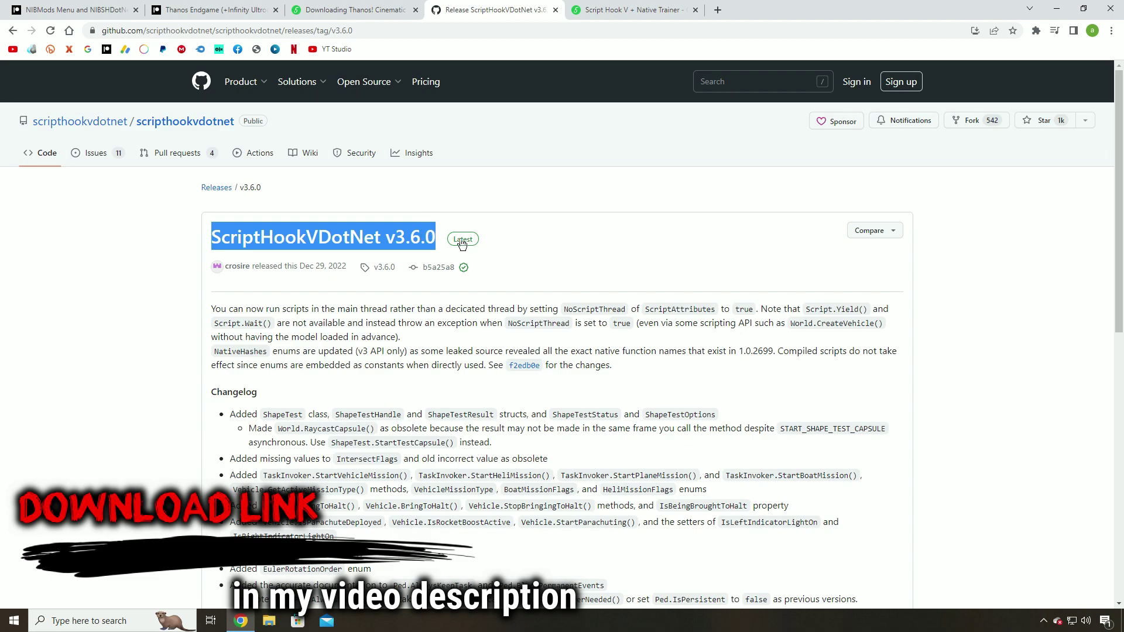
pyautogui.scroll(-11, 462, 245)
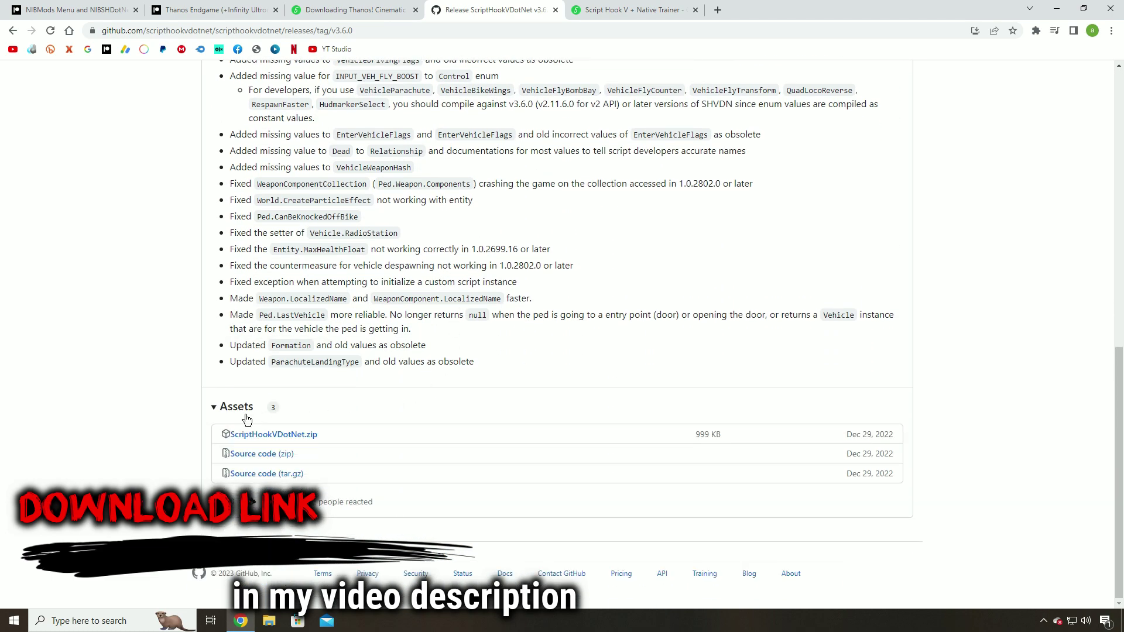
pyautogui.moveTo(346, 439); pyautogui.dragTo(234, 436)
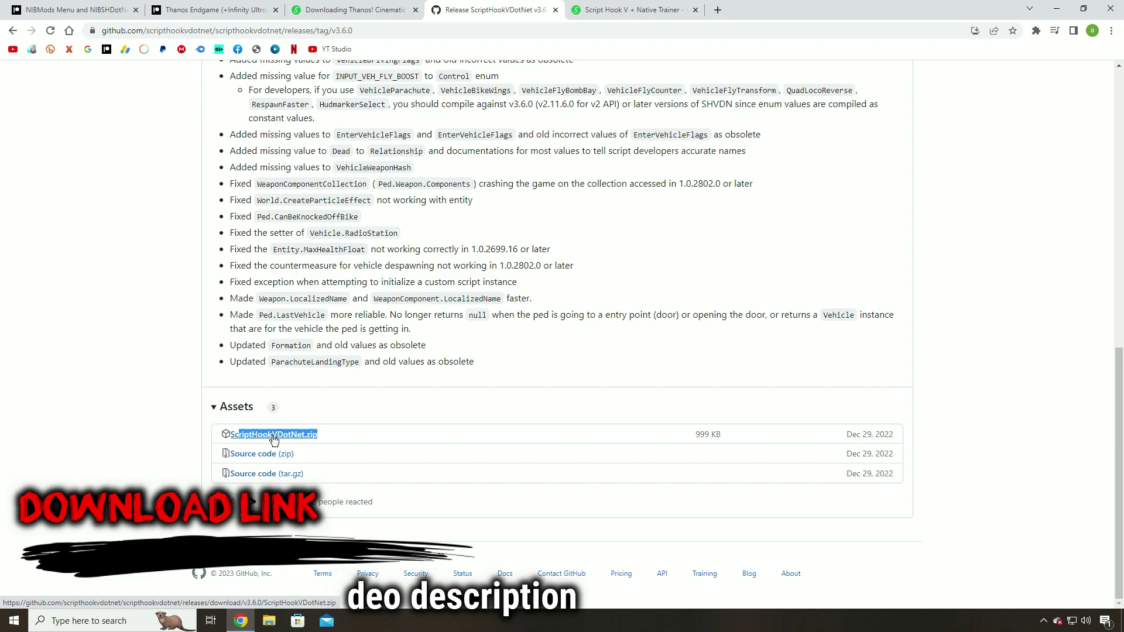
# - Go from the Script Hook V + Native Trainer mod page to the developer's site and download Script Hook V v1.0.2845.0
pyautogui.click(615, 7)
pyautogui.moveTo(177, 233)
pyautogui.mouseDown()
pyautogui.moveTo(291, 234)
pyautogui.moveTo(258, 235)
pyautogui.mouseUp()
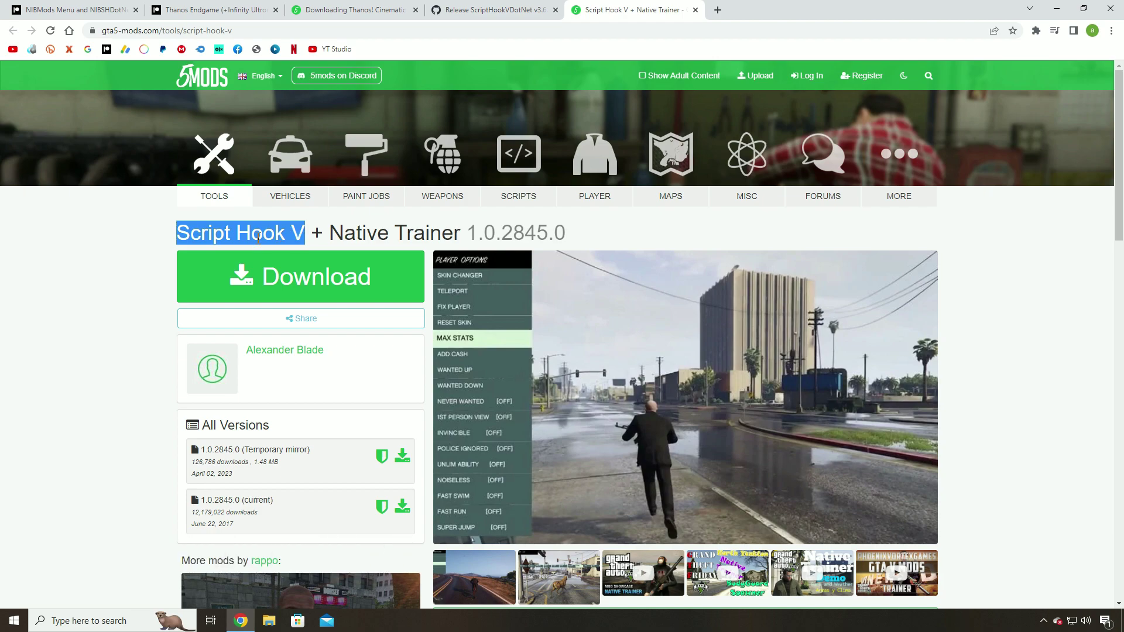
pyautogui.click(303, 273)
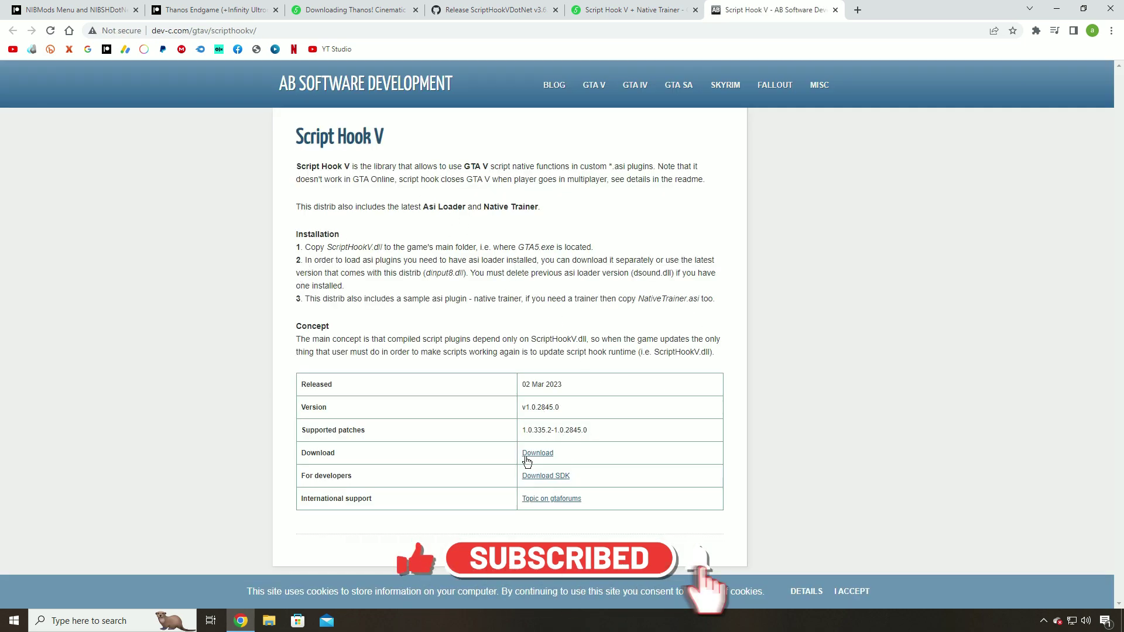
pyautogui.click(533, 456)
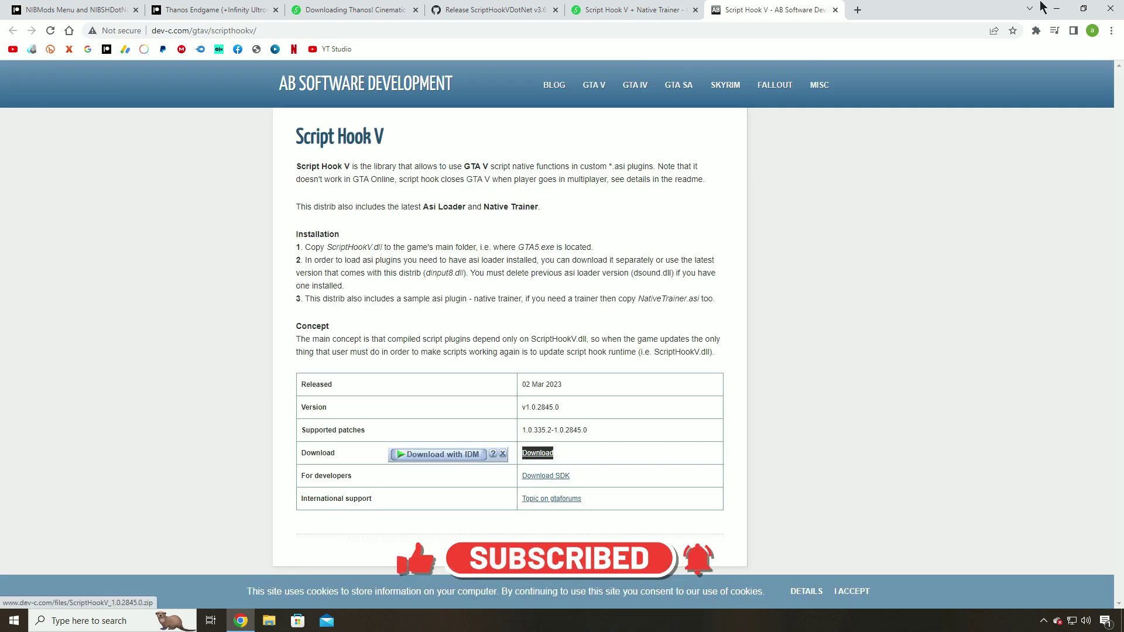
# - Minimize the browser and open the Download folder from the desktop
pyautogui.click(1056, 8)
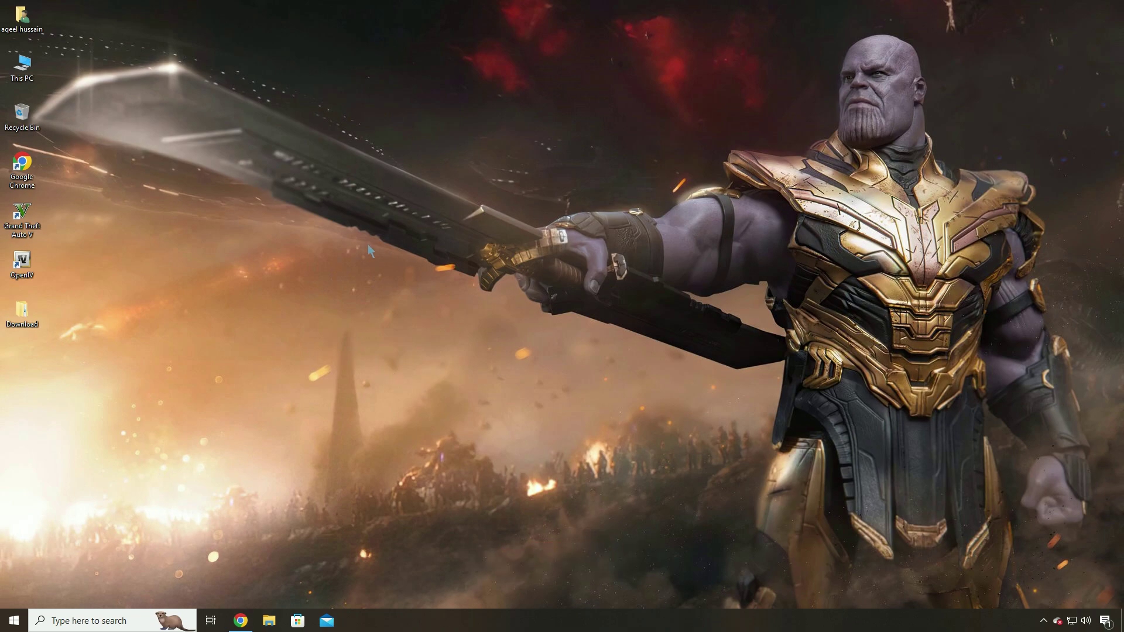
pyautogui.rightClick(27, 321)
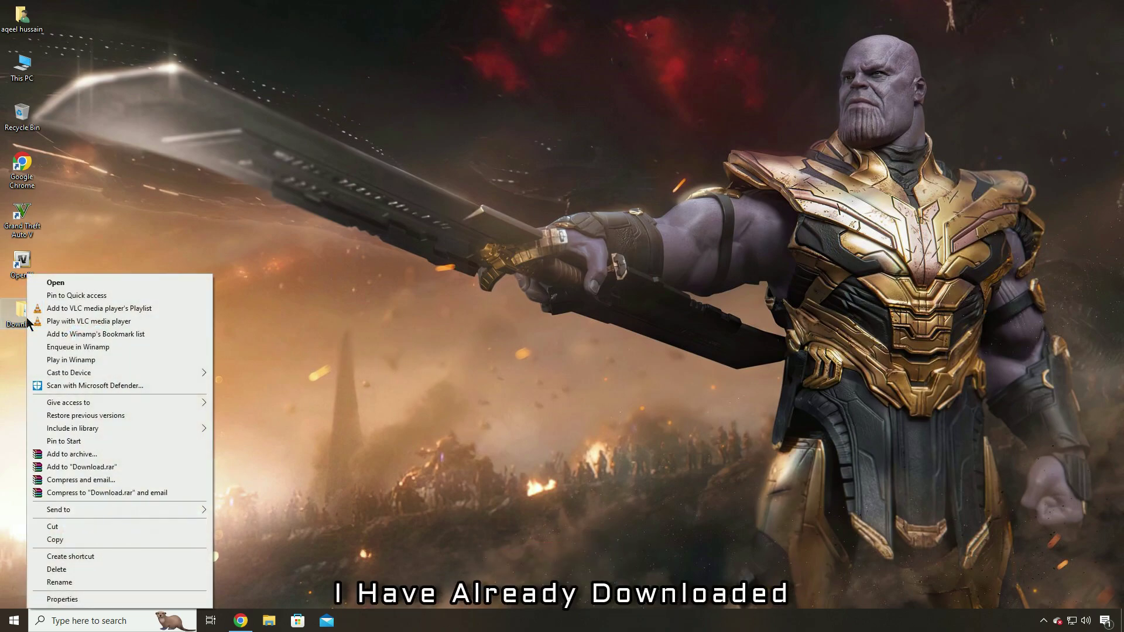
pyautogui.click(82, 297)
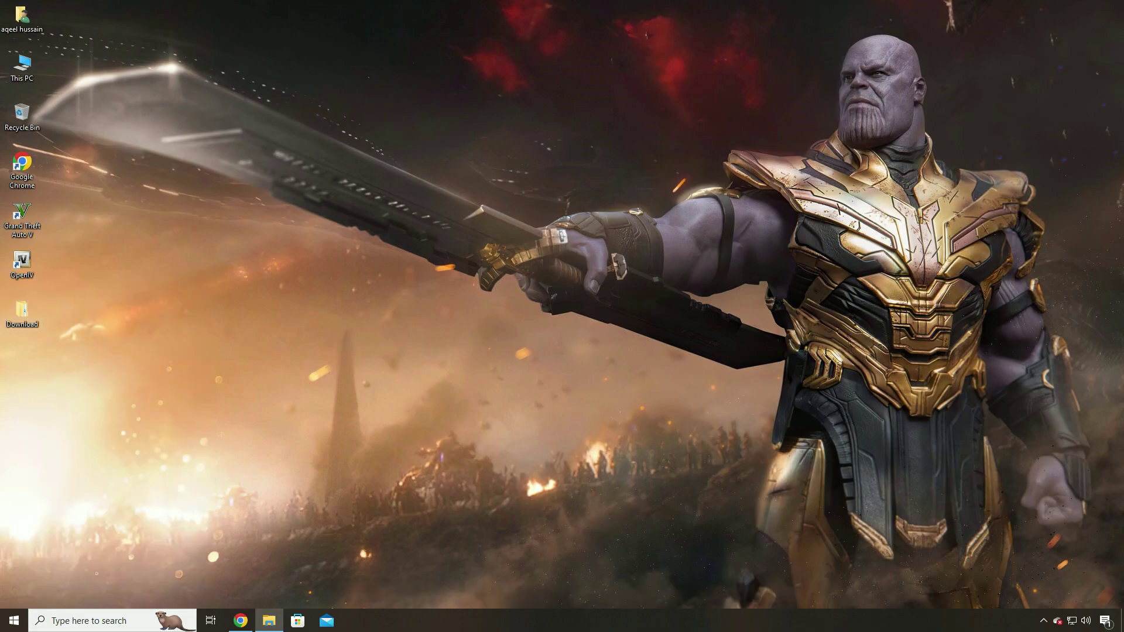
pyautogui.doubleClick(228, 431)
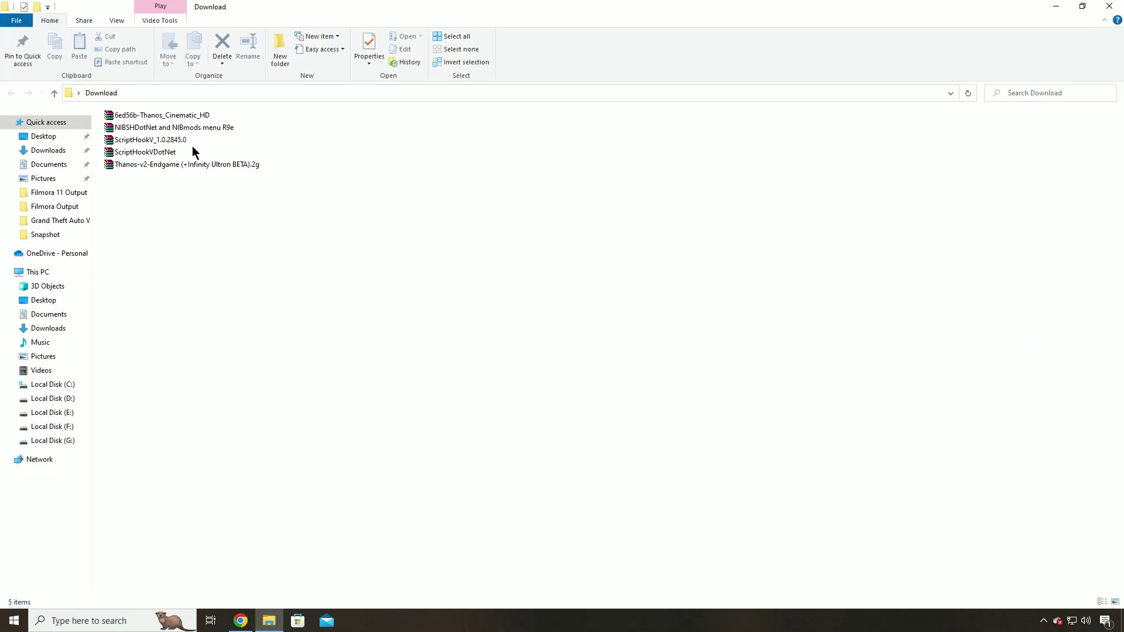
# - Select all five downloaded mod archives and extract each one to its own separate folder
pyautogui.click(158, 127)
pyautogui.click(158, 143)
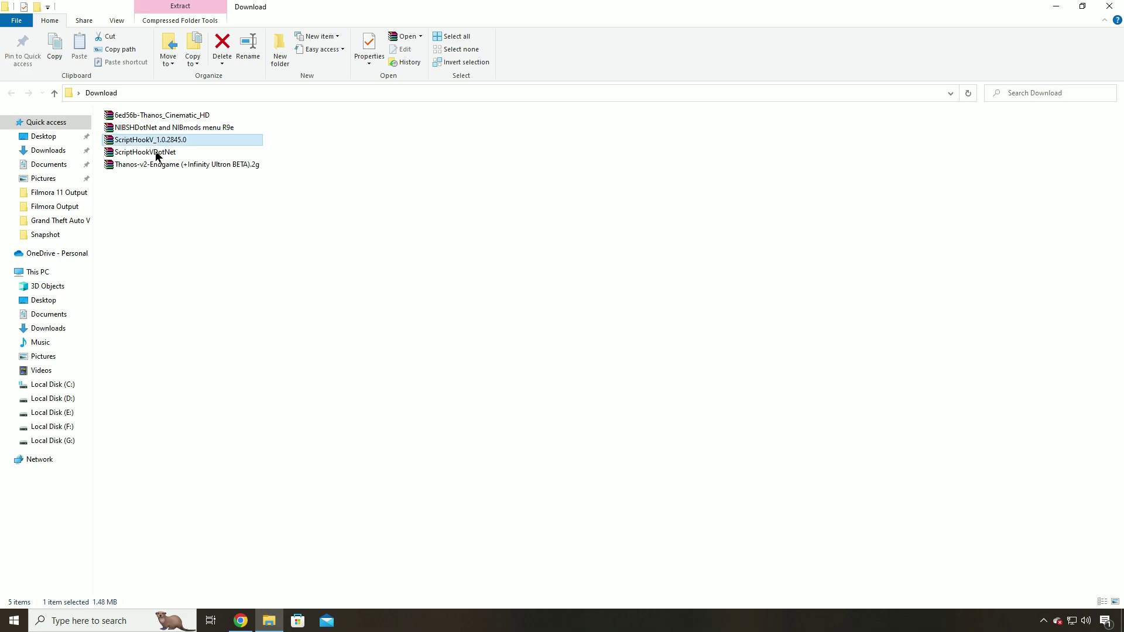
pyautogui.click(156, 152)
pyautogui.click(157, 164)
pyautogui.moveTo(195, 261); pyautogui.dragTo(163, 115)
pyautogui.rightClick(164, 116)
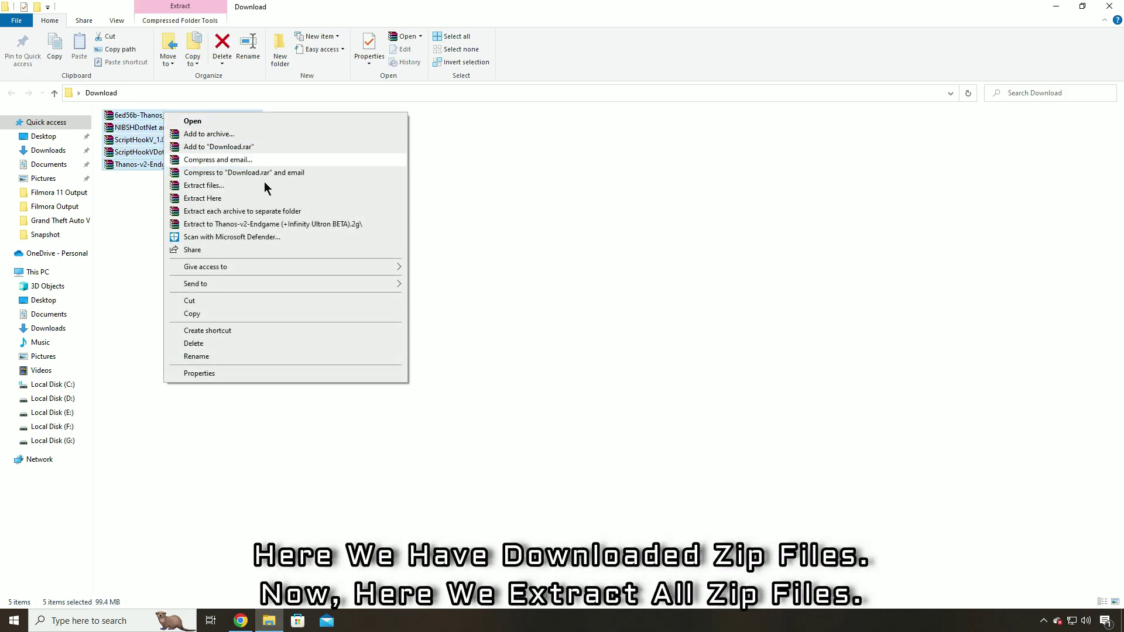
pyautogui.click(326, 212)
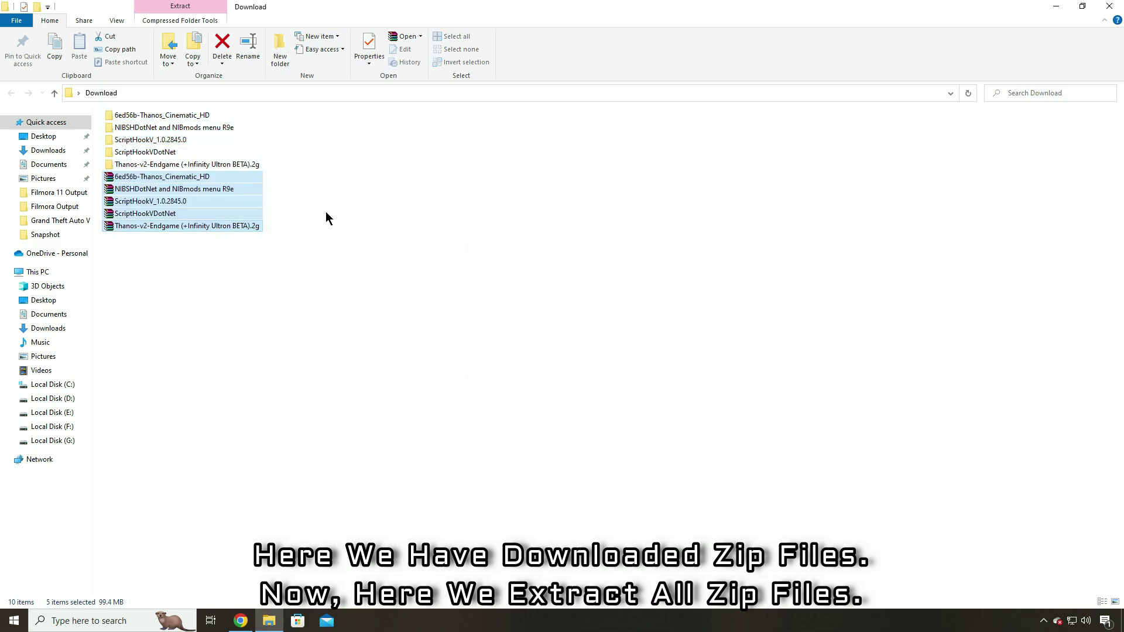
pyautogui.click(148, 127)
pyautogui.click(148, 140)
pyautogui.click(146, 152)
pyautogui.click(142, 165)
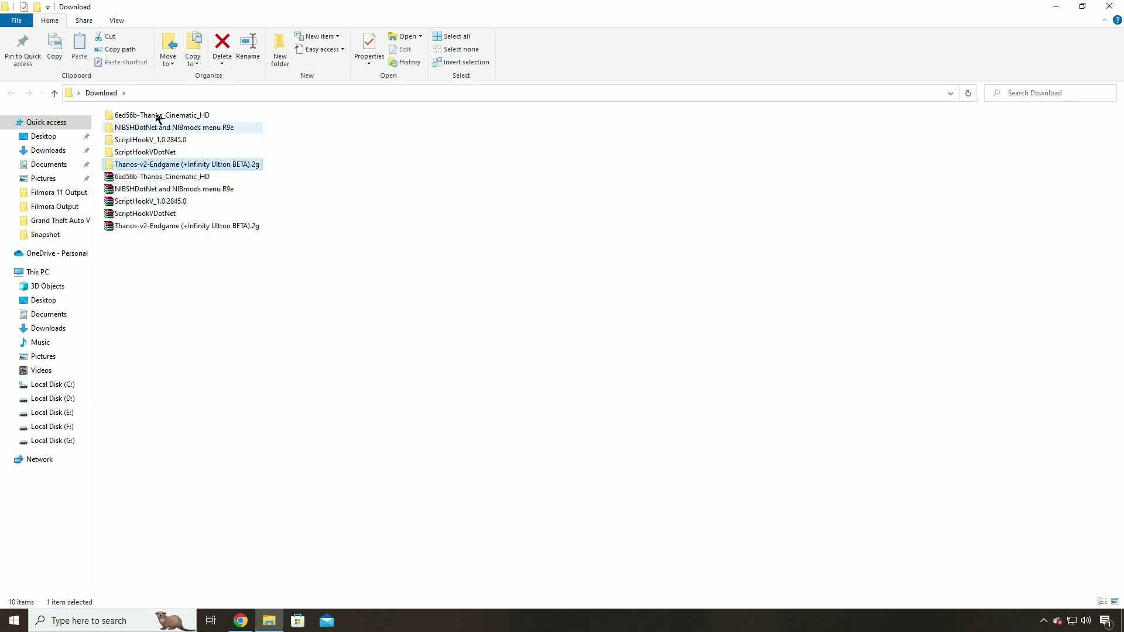
pyautogui.click(148, 153)
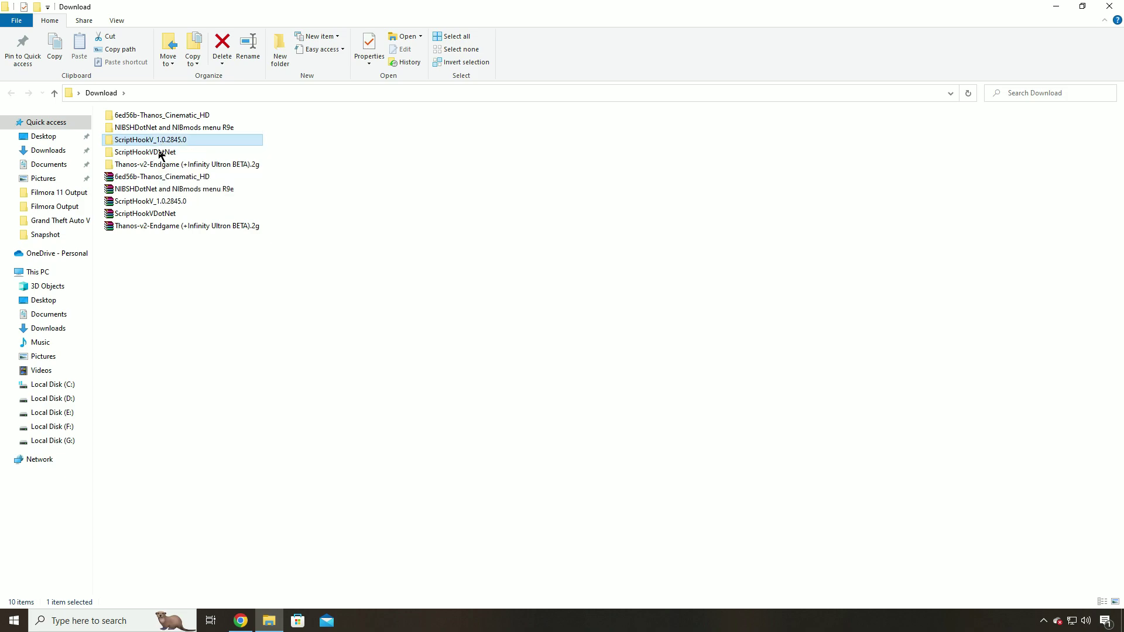
# - Open the file location of the Grand Theft Auto V shortcut and arrange the game folder side by side with the Download folder
pyautogui.moveTo(200, 8); pyautogui.dragTo(632, 24)
pyautogui.click(24, 223)
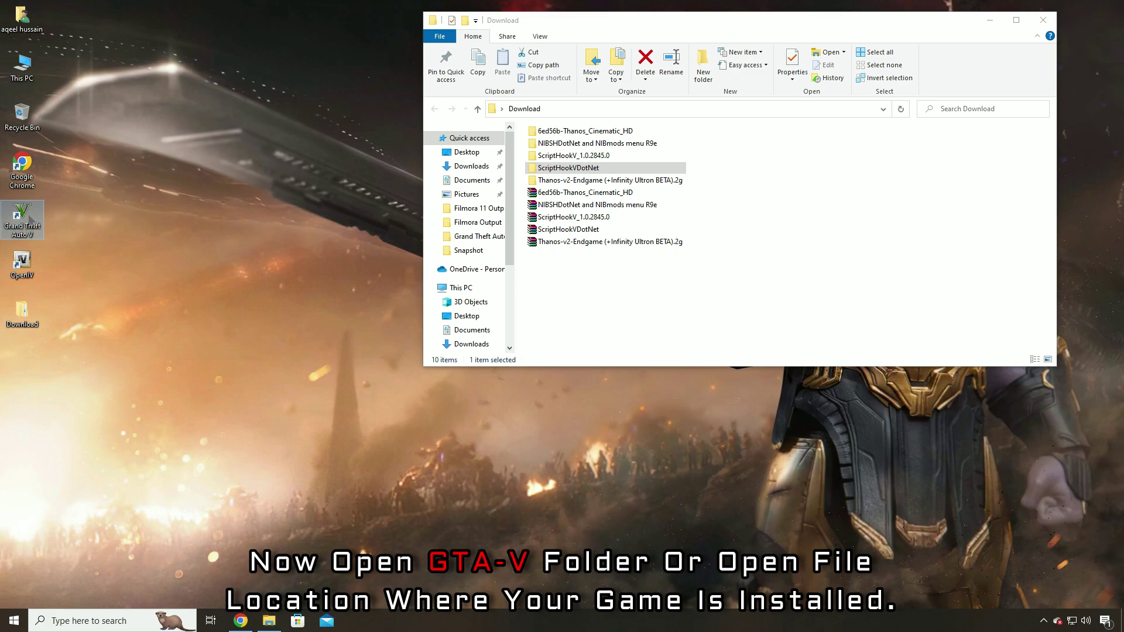
pyautogui.rightClick(30, 215)
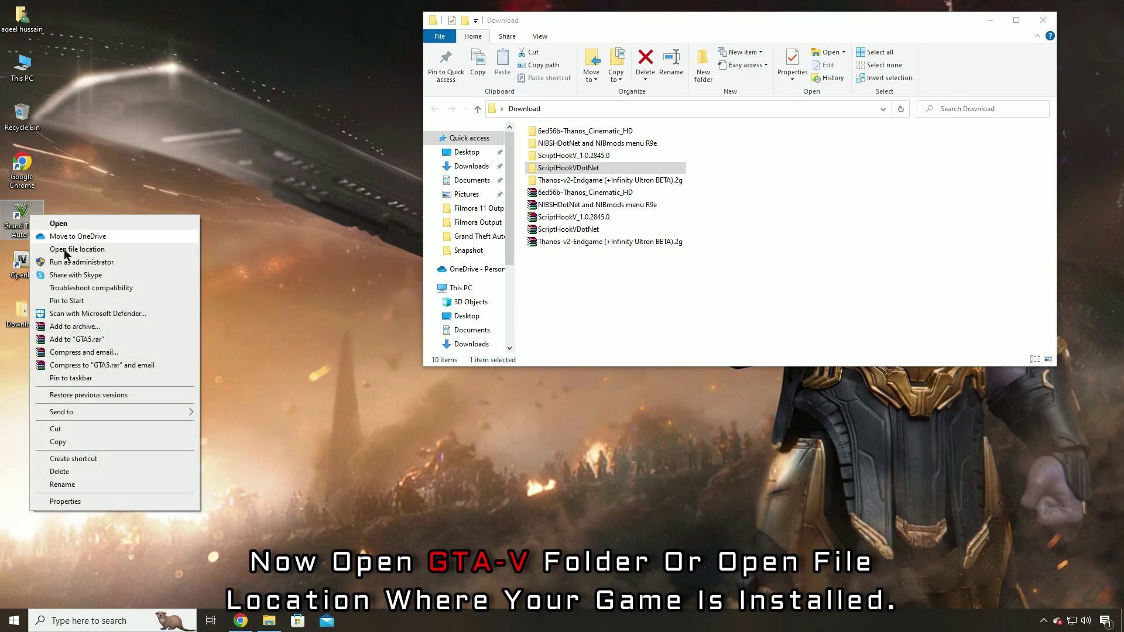
pyautogui.click(93, 249)
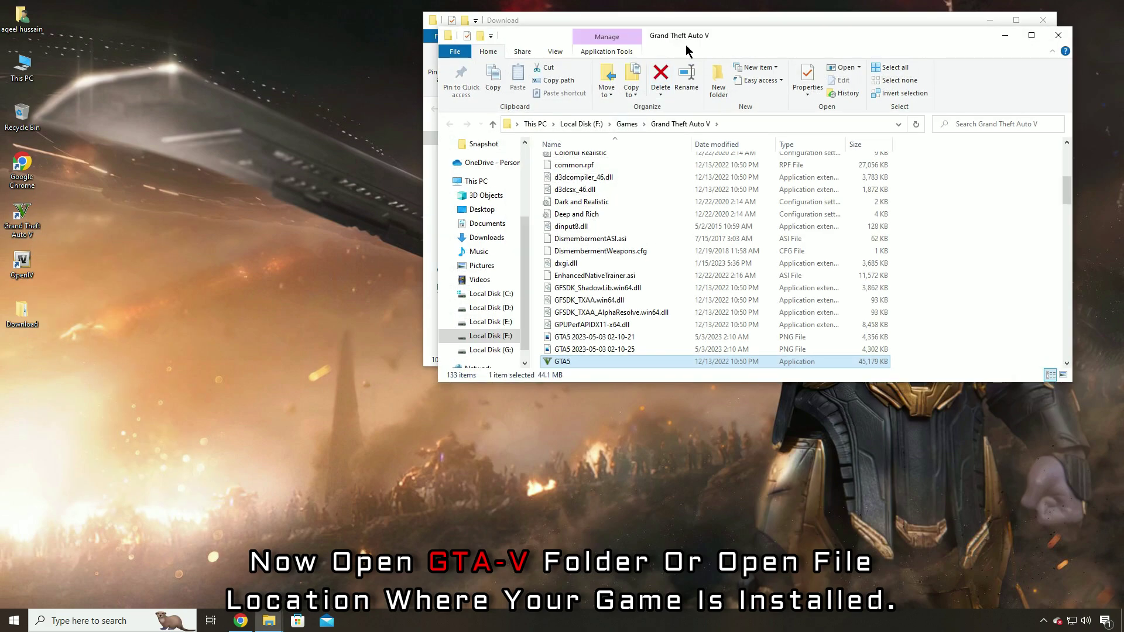
pyautogui.press('super+Left')
pyautogui.click(810, 171)
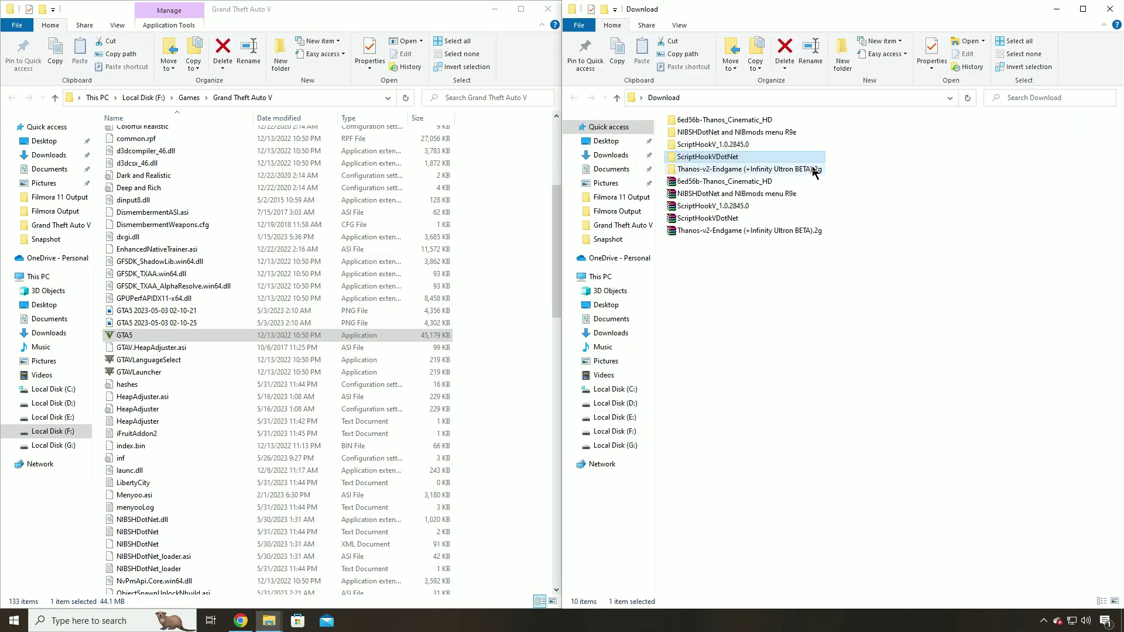
# - Copy ScriptHookVDotNet.asi, ScriptHookVDotNet2.dll and ScriptHookVDotNet3.dll from the extracted ScriptHookVDotNet folder into the Grand Theft Auto V folder, replacing existing files
pyautogui.doubleClick(738, 157)
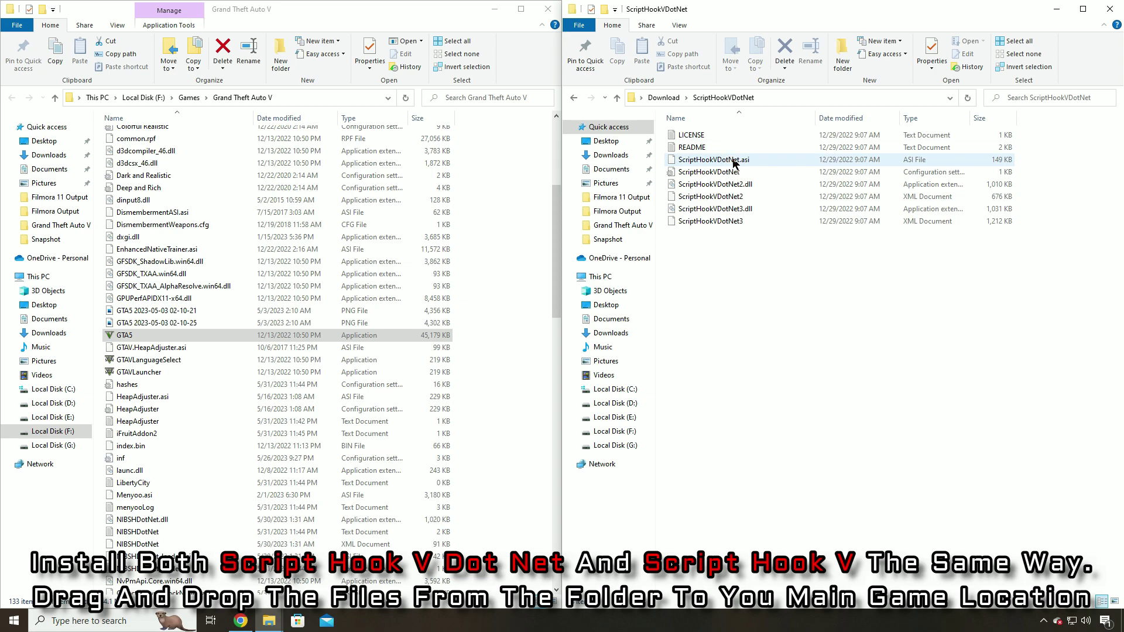
pyautogui.click(742, 160)
pyautogui.keyDown('ctrl'); pyautogui.click(763, 184); pyautogui.keyUp('ctrl')
pyautogui.keyDown('ctrl'); pyautogui.click(747, 209); pyautogui.keyUp('ctrl')
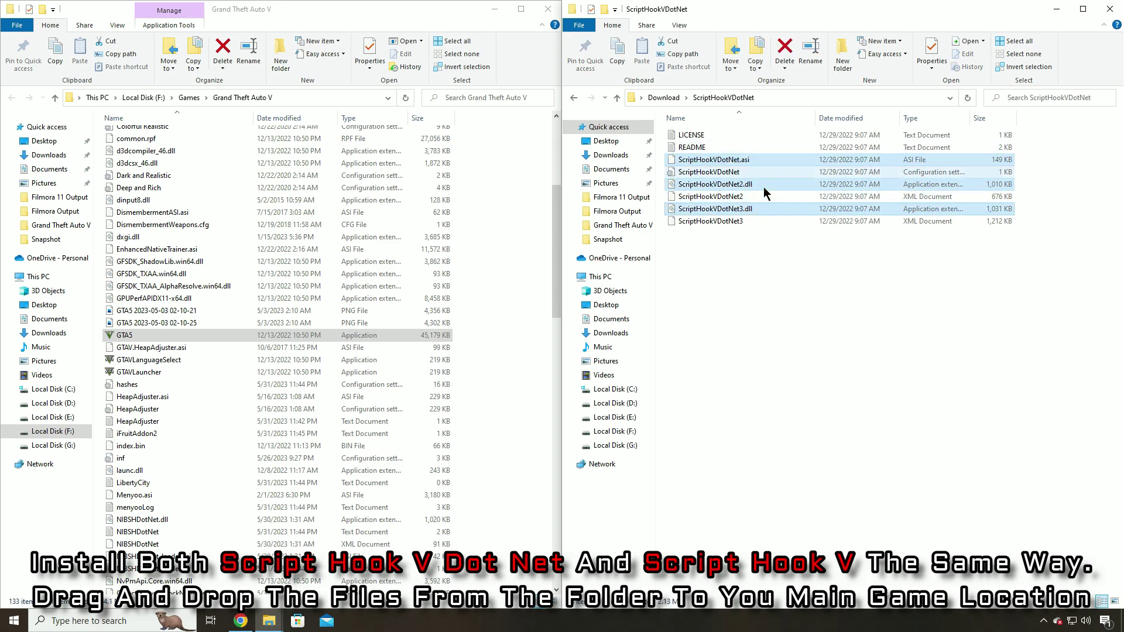
pyautogui.moveTo(770, 157); pyautogui.dragTo(504, 251)
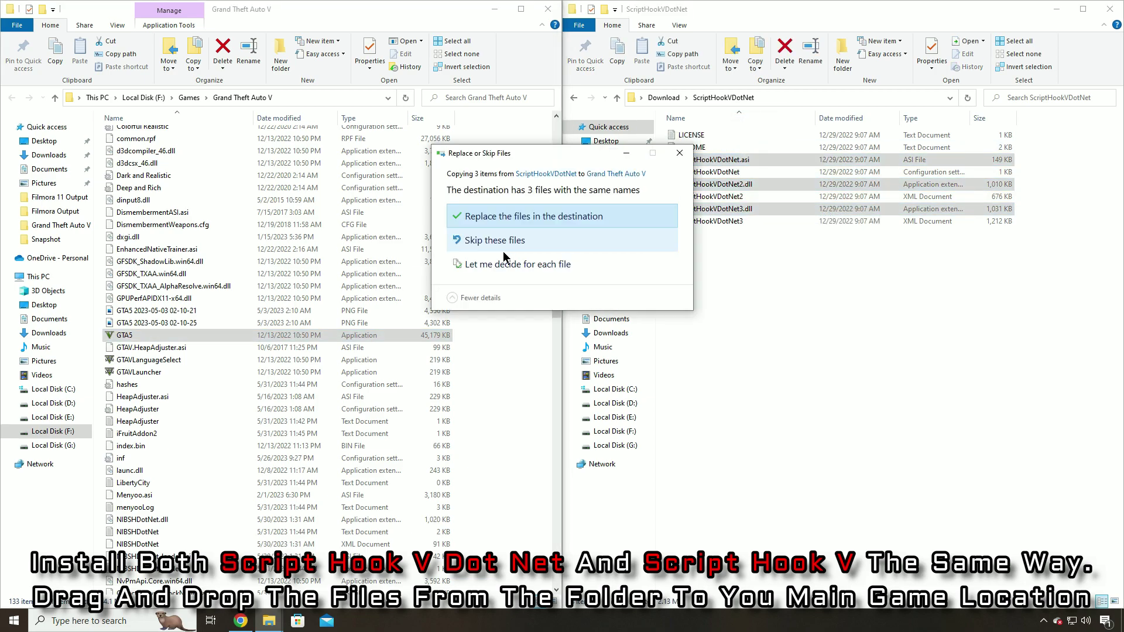
pyautogui.click(551, 218)
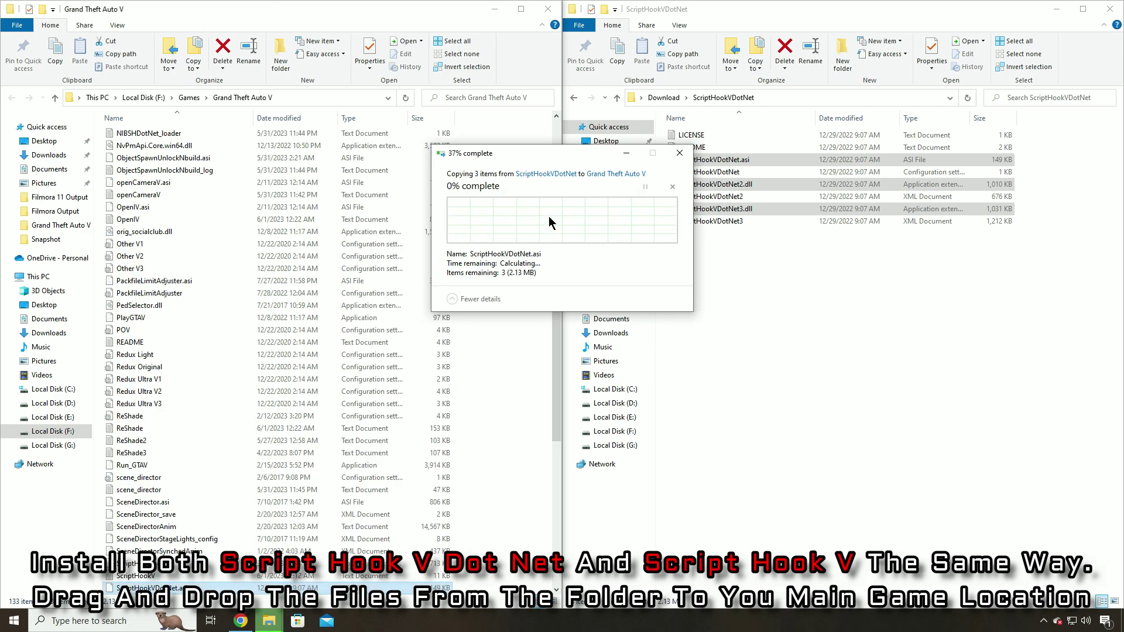
# - Copy dinput8.dll and ScriptHookV.dll from the bin folder of ScriptHookV_1.0.2845.0 into the Grand Theft Auto V folder, replacing existing files
pyautogui.click(617, 98)
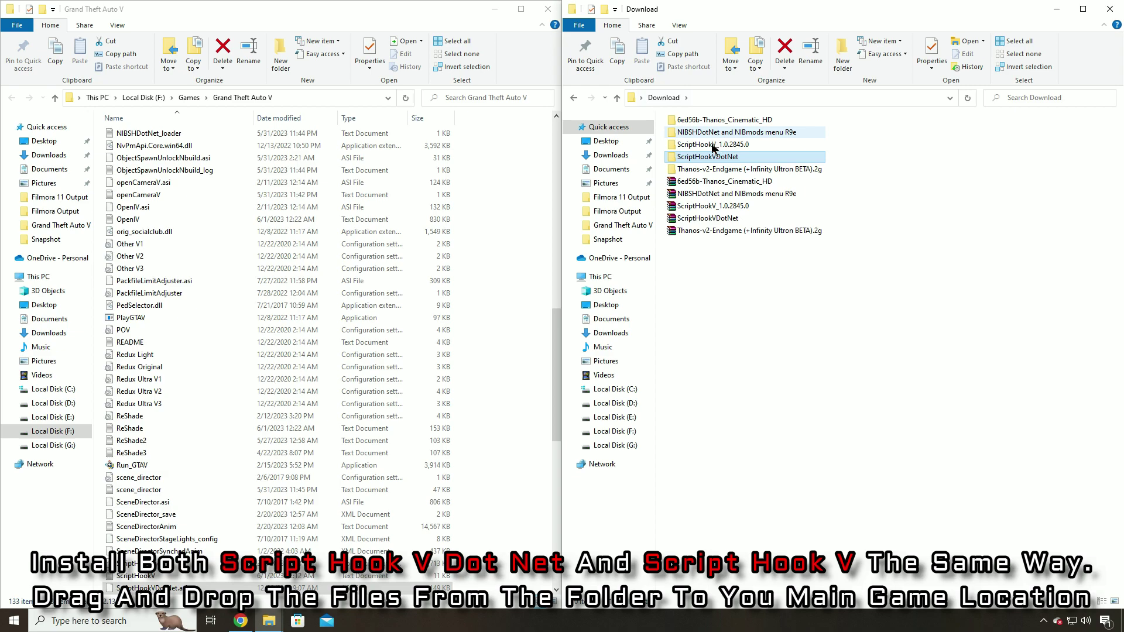
pyautogui.click(686, 146)
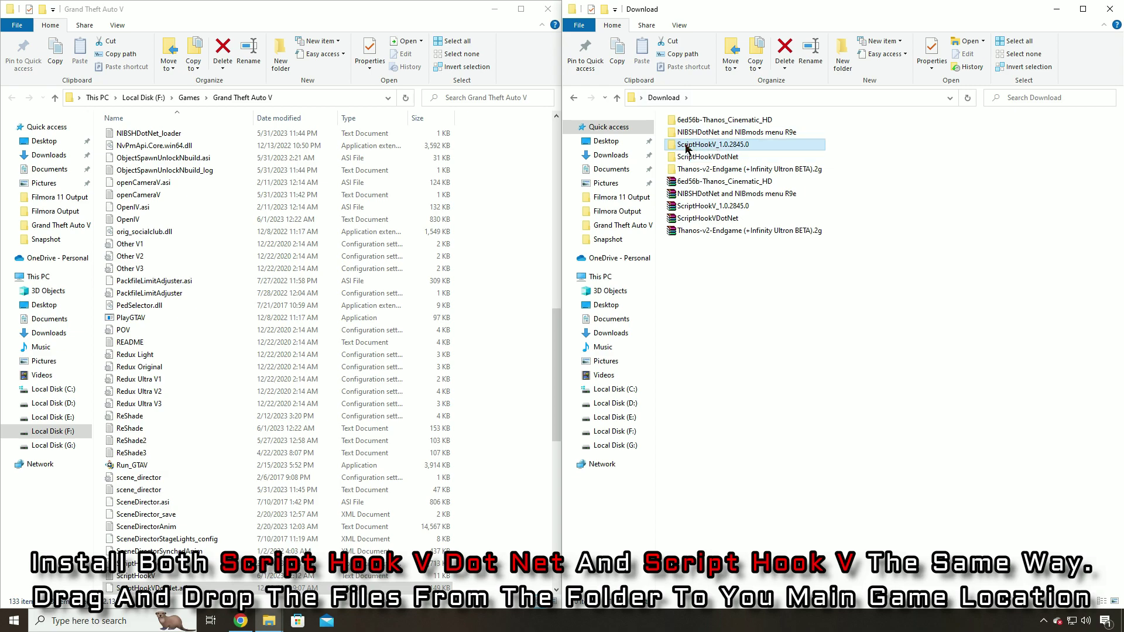
pyautogui.doubleClick(758, 146)
pyautogui.click(685, 140)
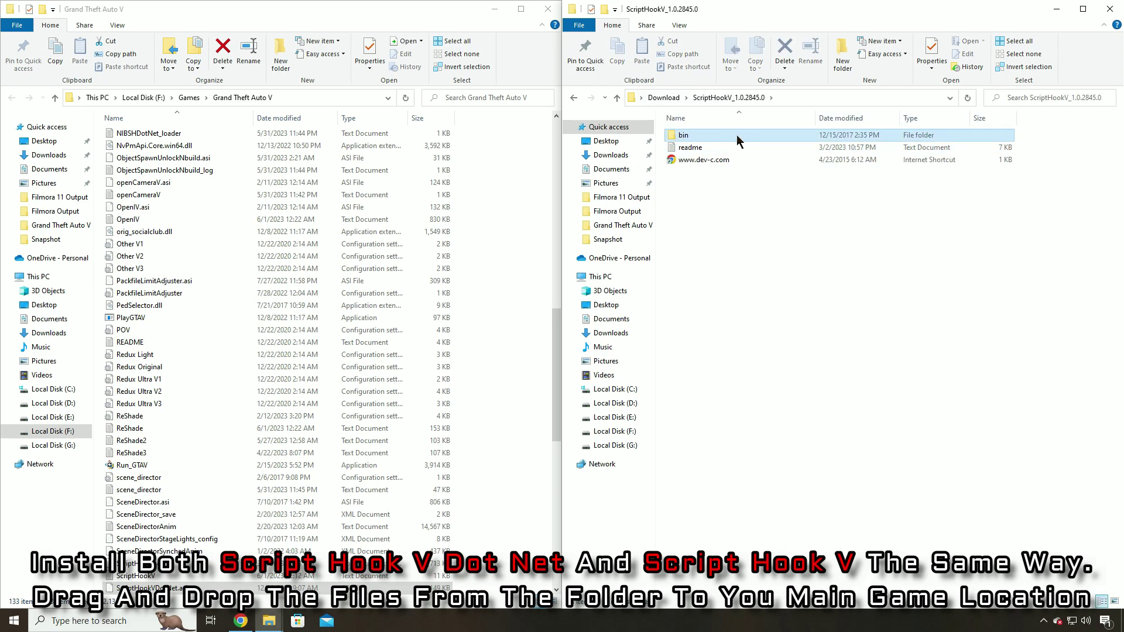
pyautogui.doubleClick(710, 138)
pyautogui.click(710, 139)
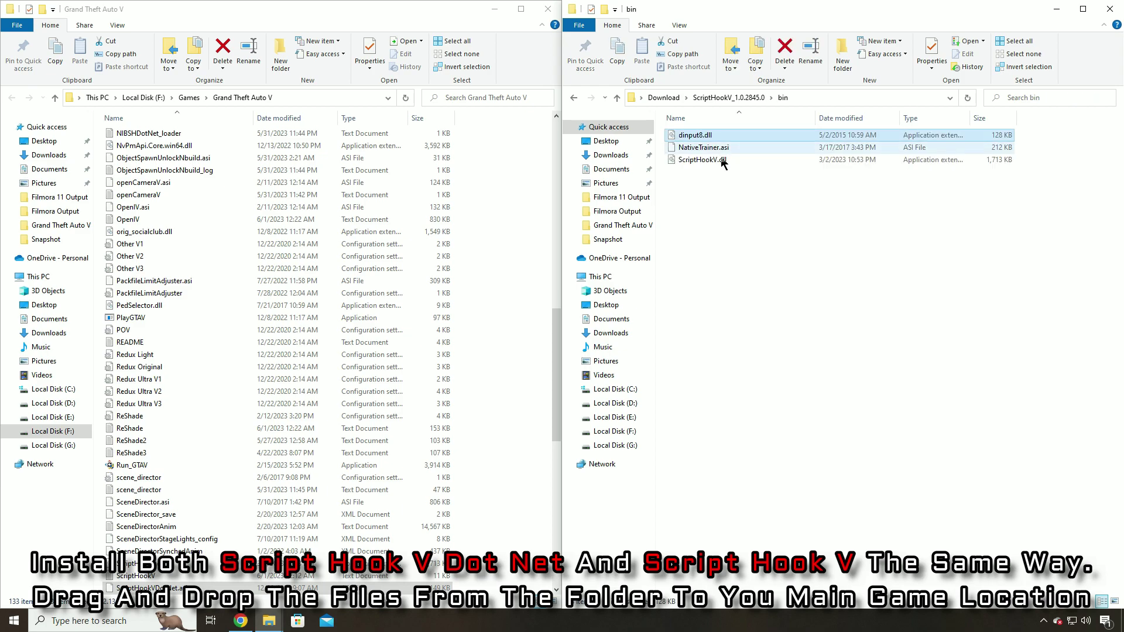
pyautogui.keyDown('ctrl'); pyautogui.click(723, 160); pyautogui.keyUp('ctrl')
pyautogui.moveTo(720, 144); pyautogui.dragTo(510, 227)
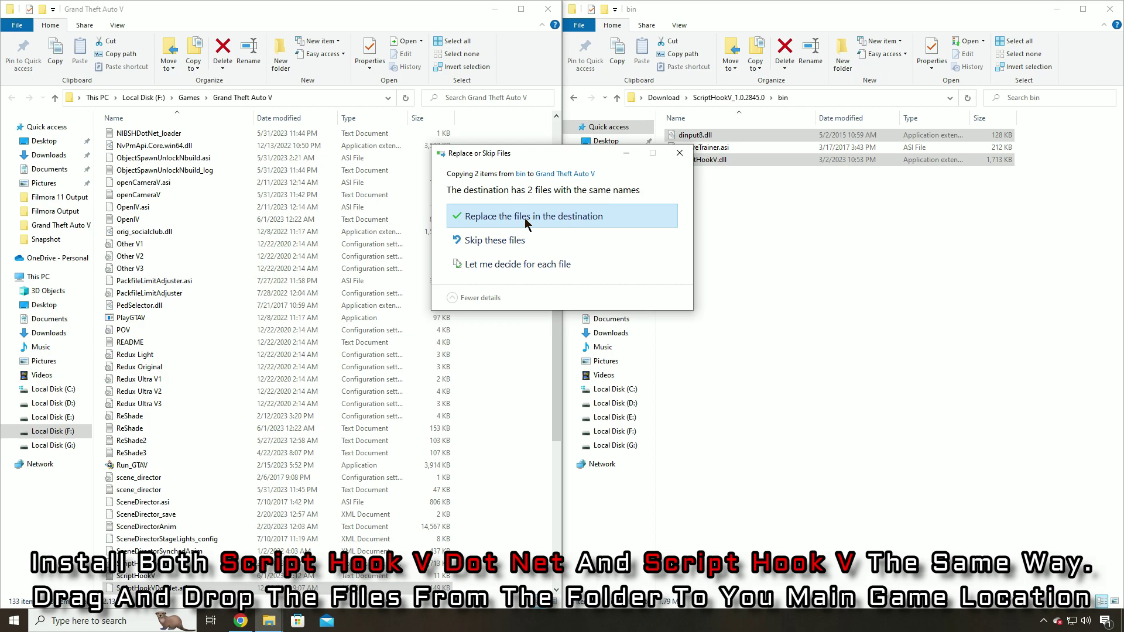
pyautogui.click(526, 218)
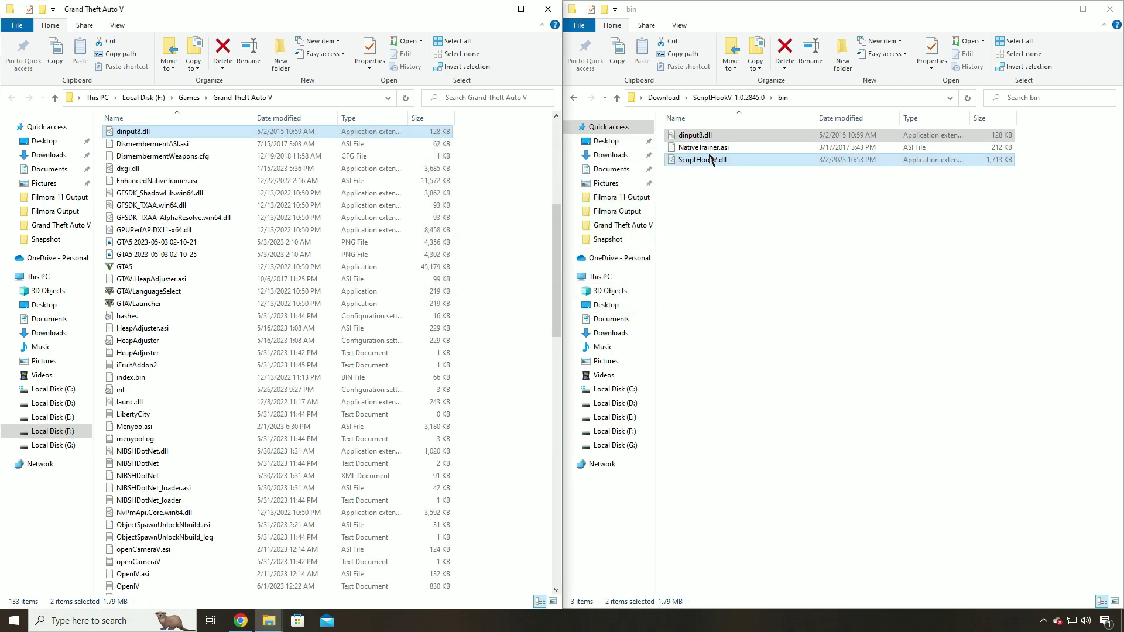
# - Return to the Download folder and select the extracted NIBSHDotNet and NIBmods menu R9e folder
pyautogui.click(617, 98)
pyautogui.click(617, 98)
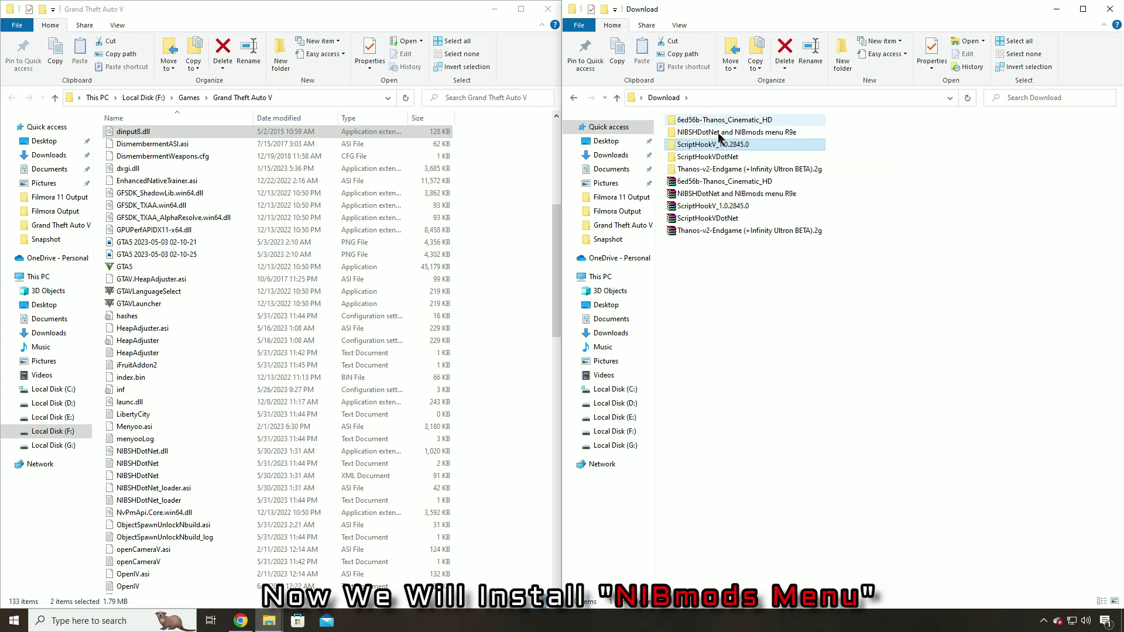
pyautogui.click(714, 134)
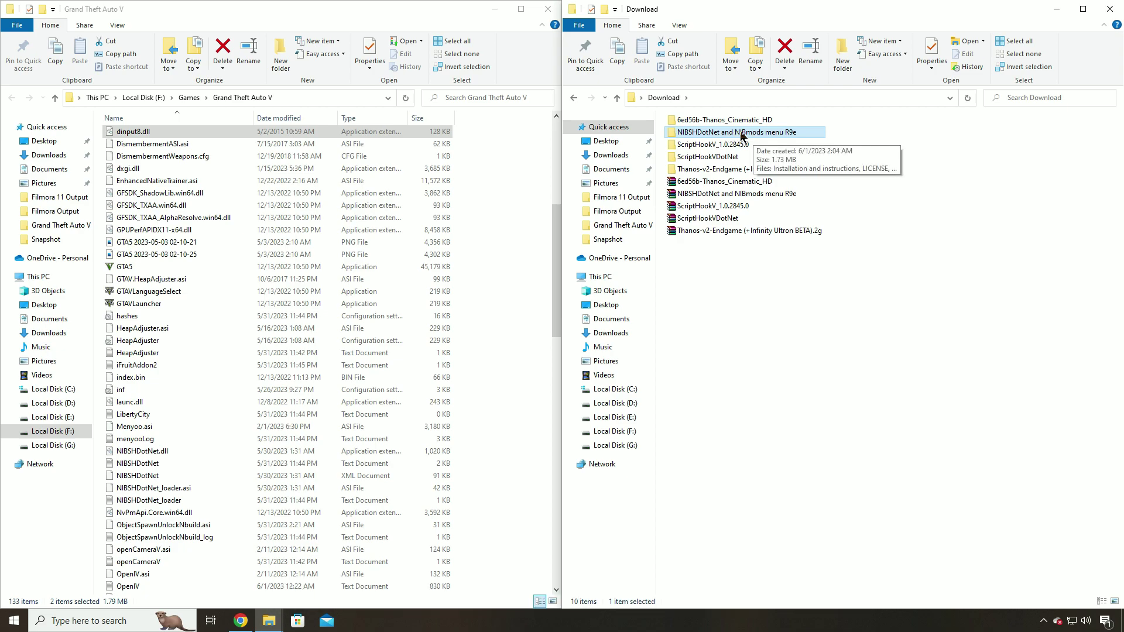
# - Minimize the Grand Theft Auto V folder and launch OpenIV from the desktop for the Windows version of Grand Theft Auto V
pyautogui.click(497, 10)
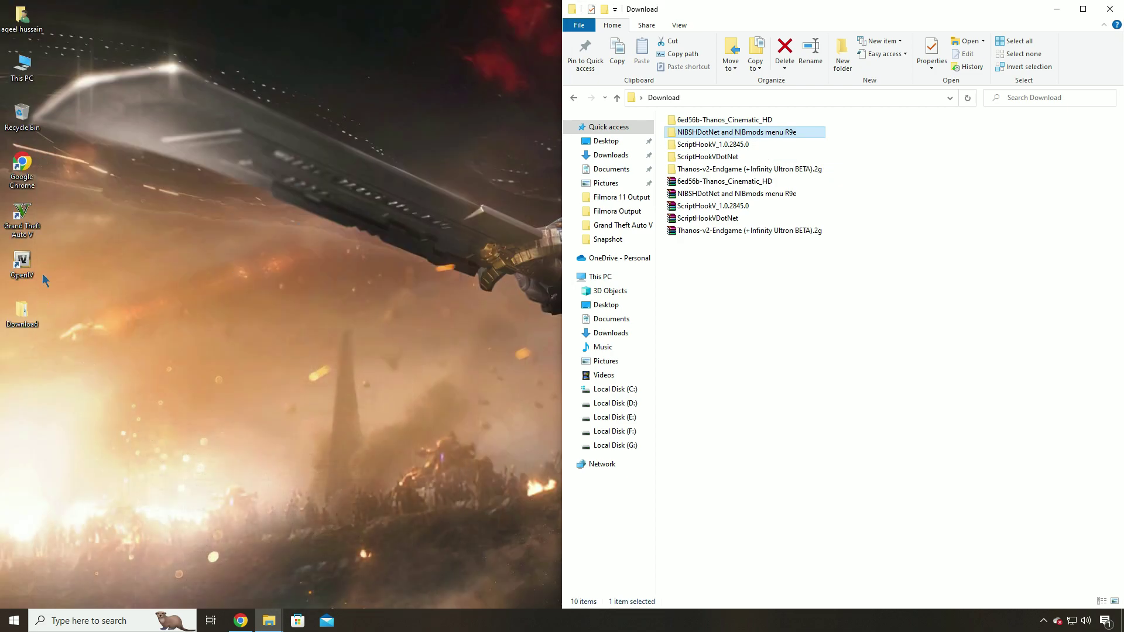
pyautogui.click(21, 267)
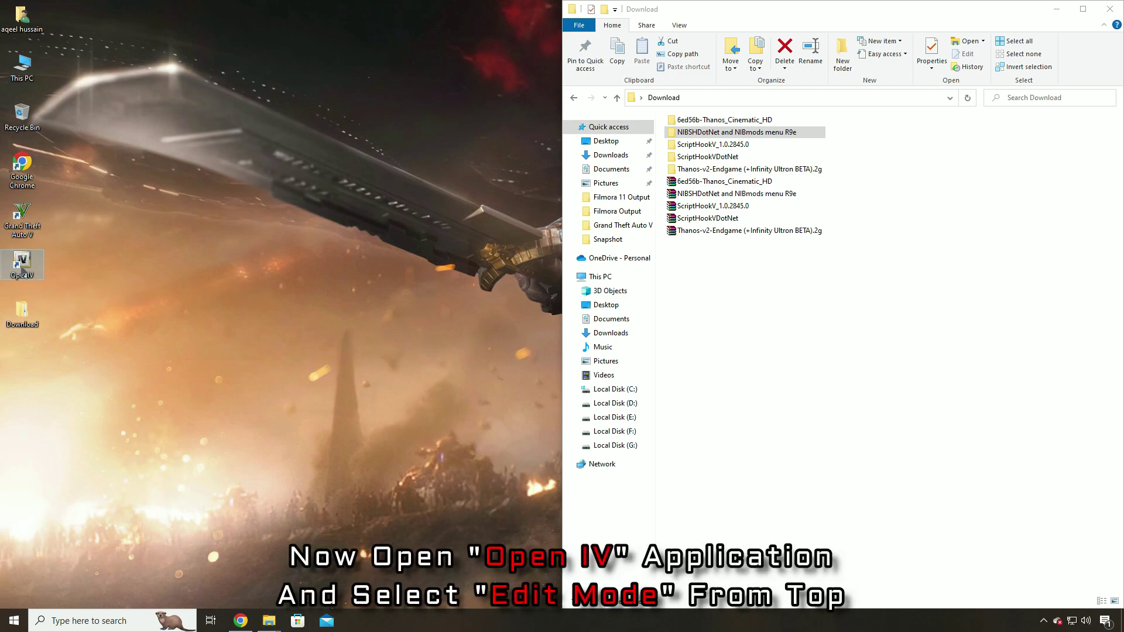
pyautogui.doubleClick(26, 273)
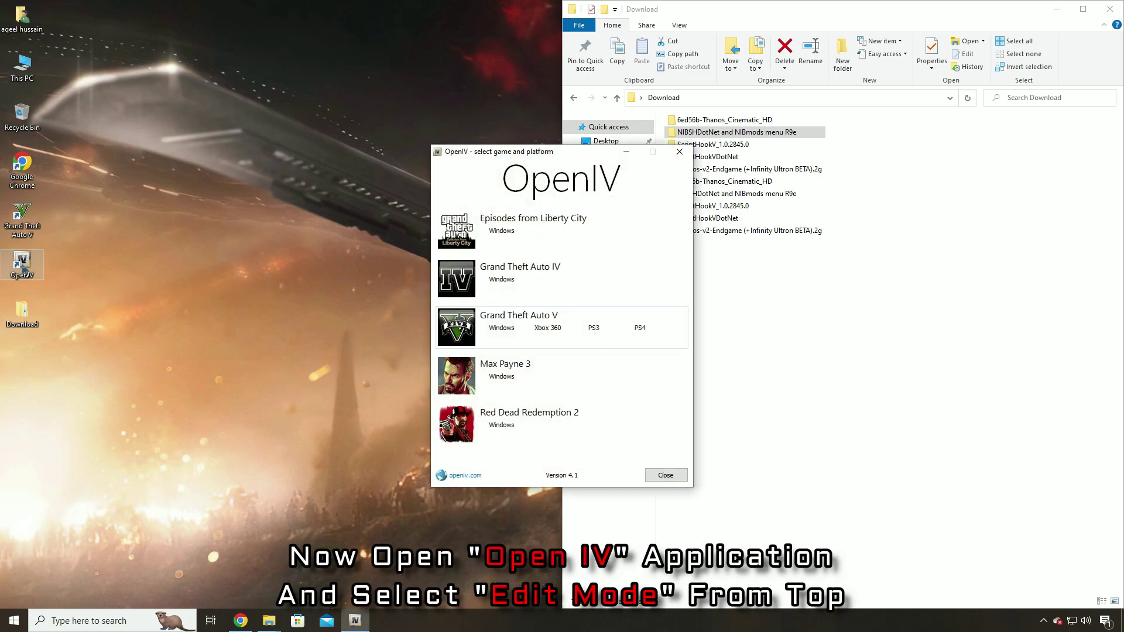
pyautogui.click(501, 328)
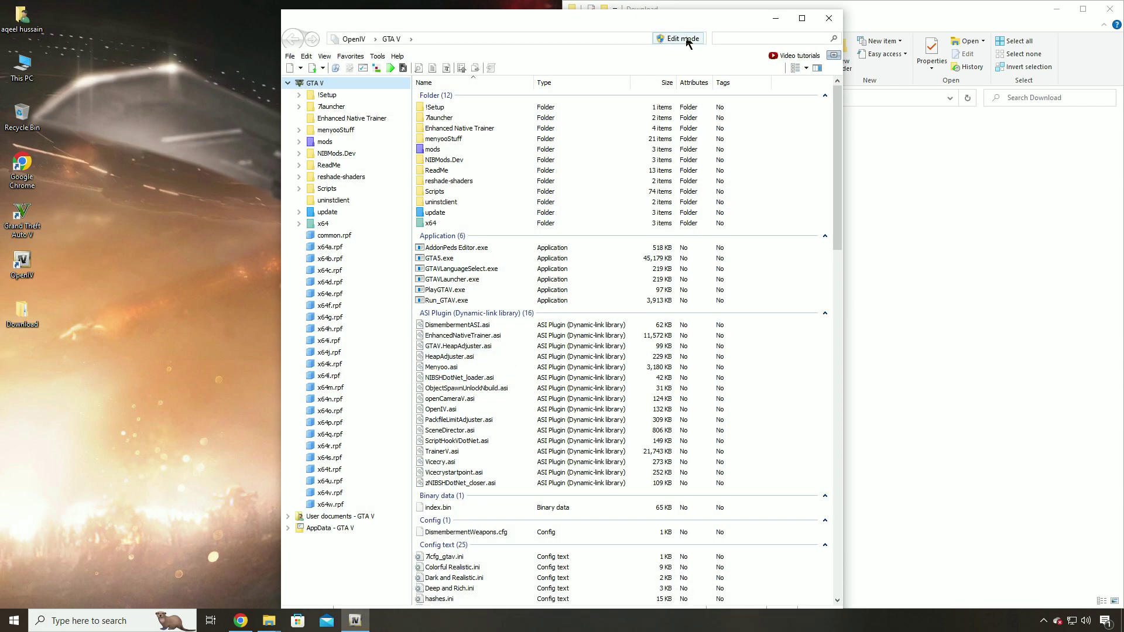
# - Enable edit mode in OpenIV, accept the warning, and arrange its window side by side with the Download folder
pyautogui.click(677, 41)
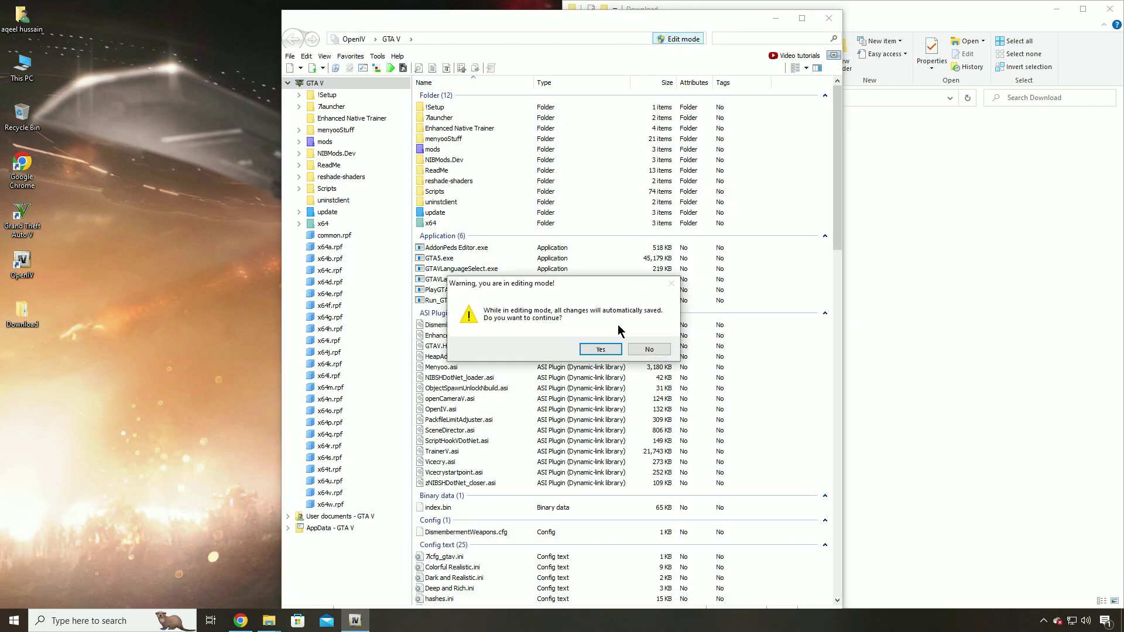
pyautogui.click(600, 350)
pyautogui.moveTo(620, 27); pyautogui.dragTo(3, 28)
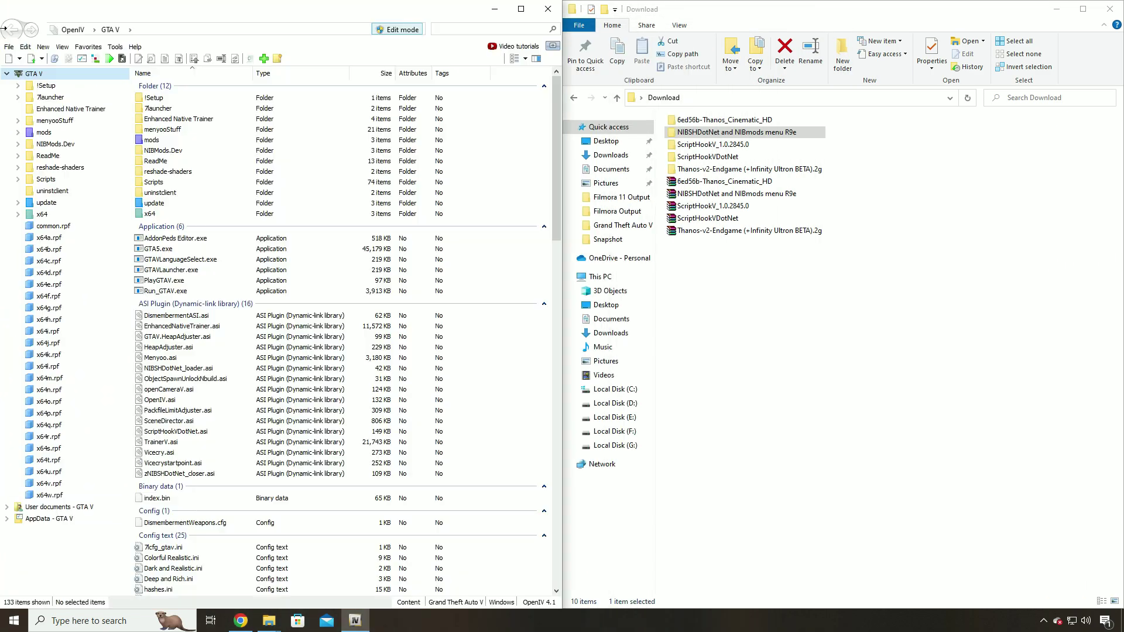
# - In File Explorer, open the NIBSHDotNet and NIBmods menu R9e folder and locate Setup package.oiv
pyautogui.click(689, 136)
pyautogui.doubleClick(726, 138)
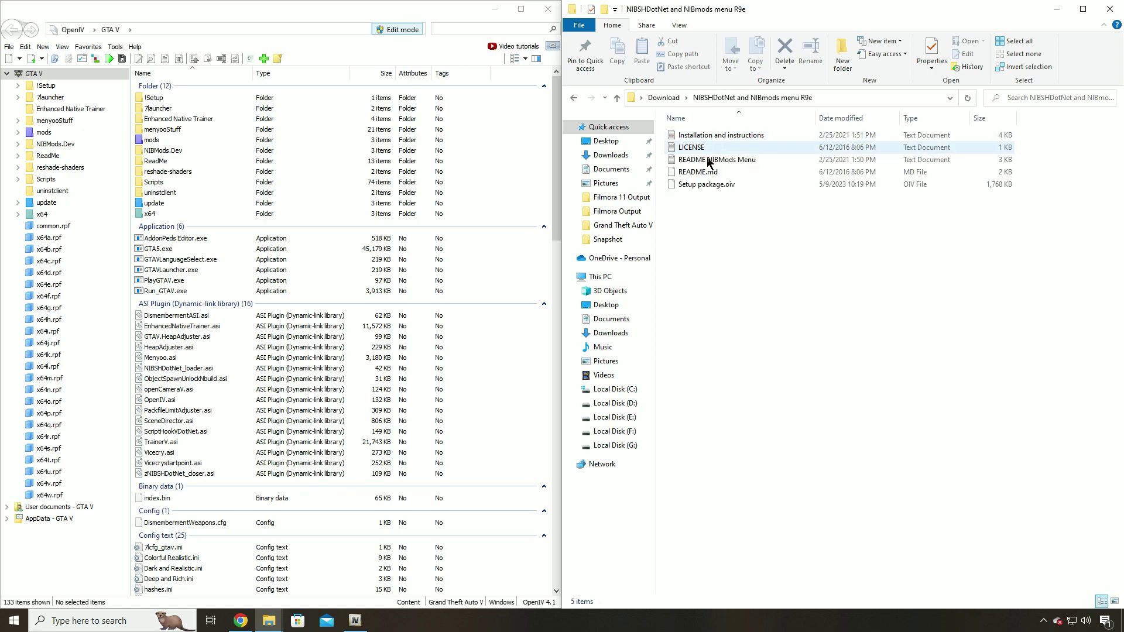
pyautogui.click(703, 187)
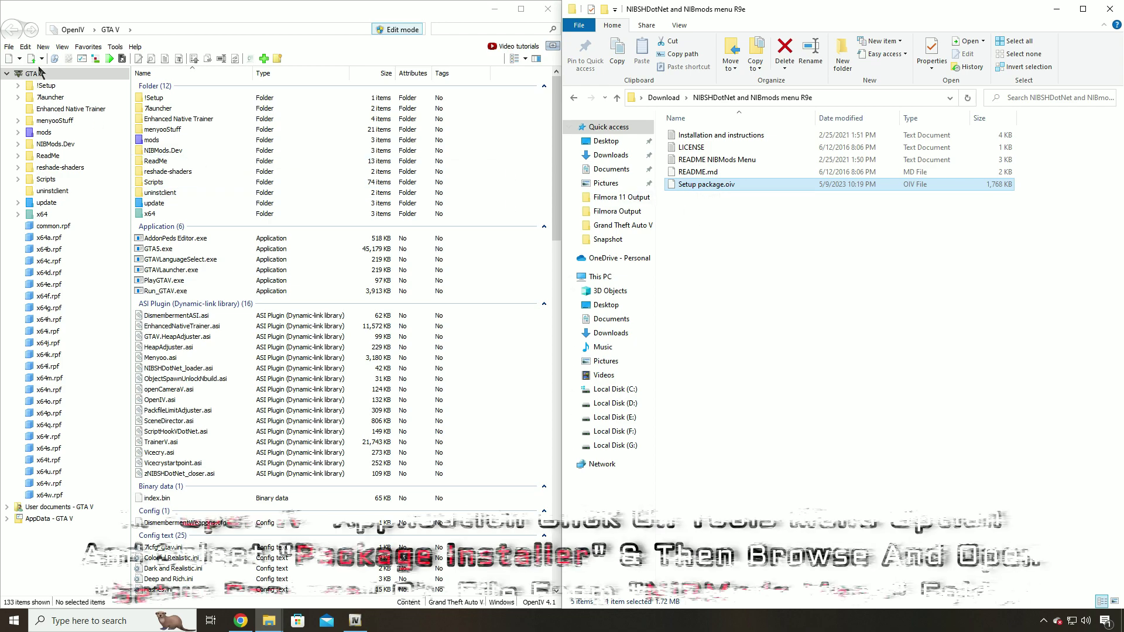
# - Load Setup package.oiv from the desktop's Download\NIBSHDotNet and NIBmods menu R9e folder into OpenIV's Package Installer
pyautogui.click(116, 47)
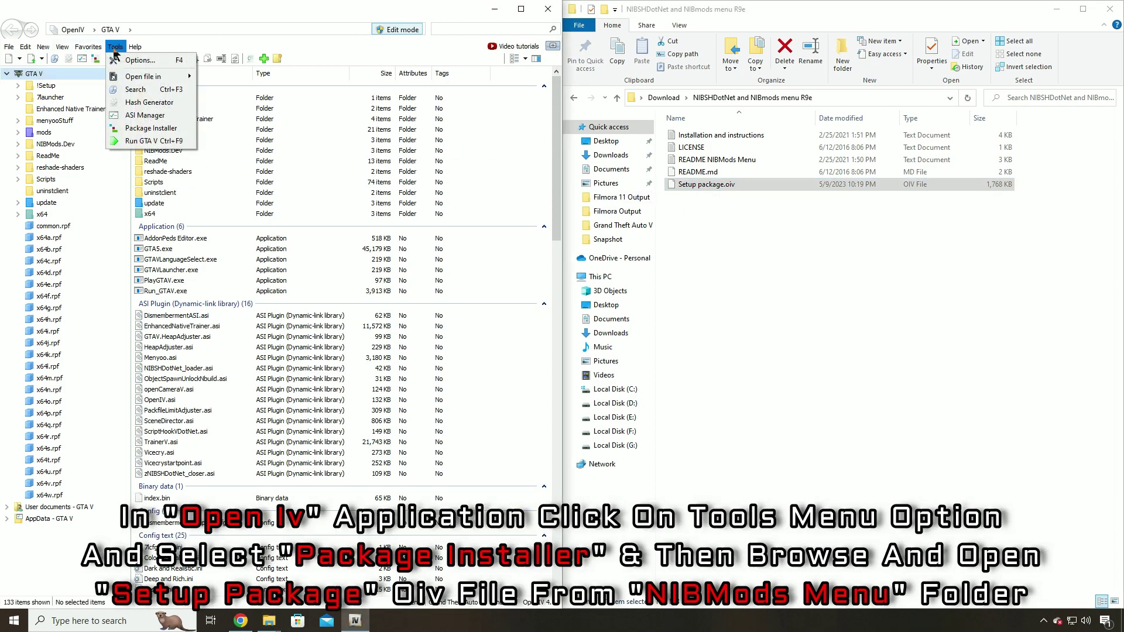
pyautogui.click(136, 129)
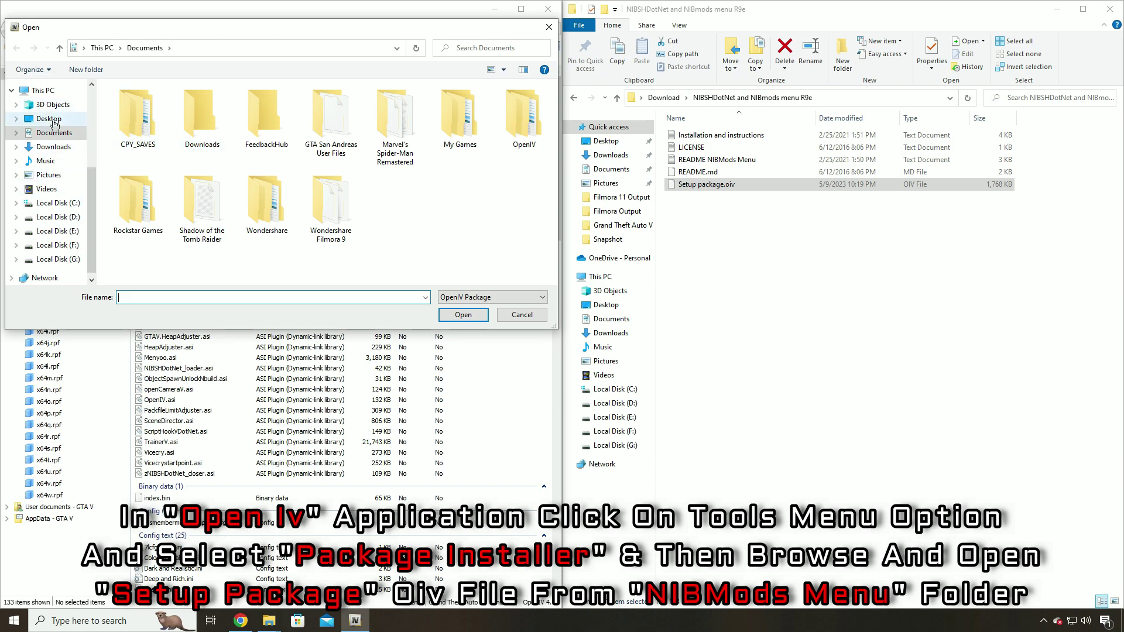
pyautogui.click(54, 121)
pyautogui.doubleClick(192, 119)
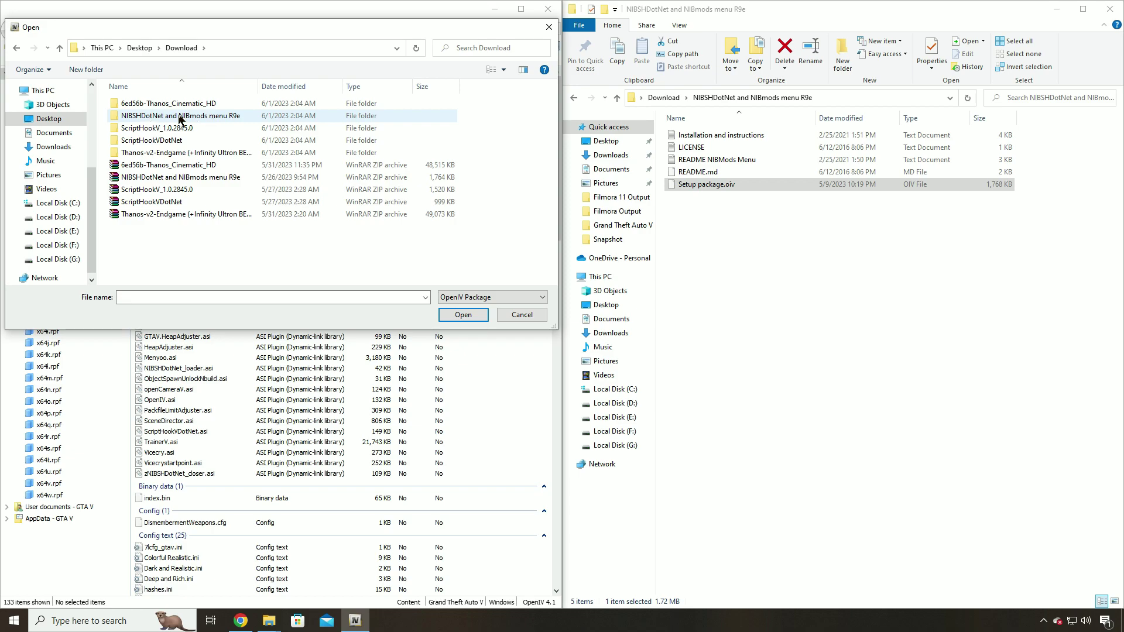
pyautogui.click(183, 119)
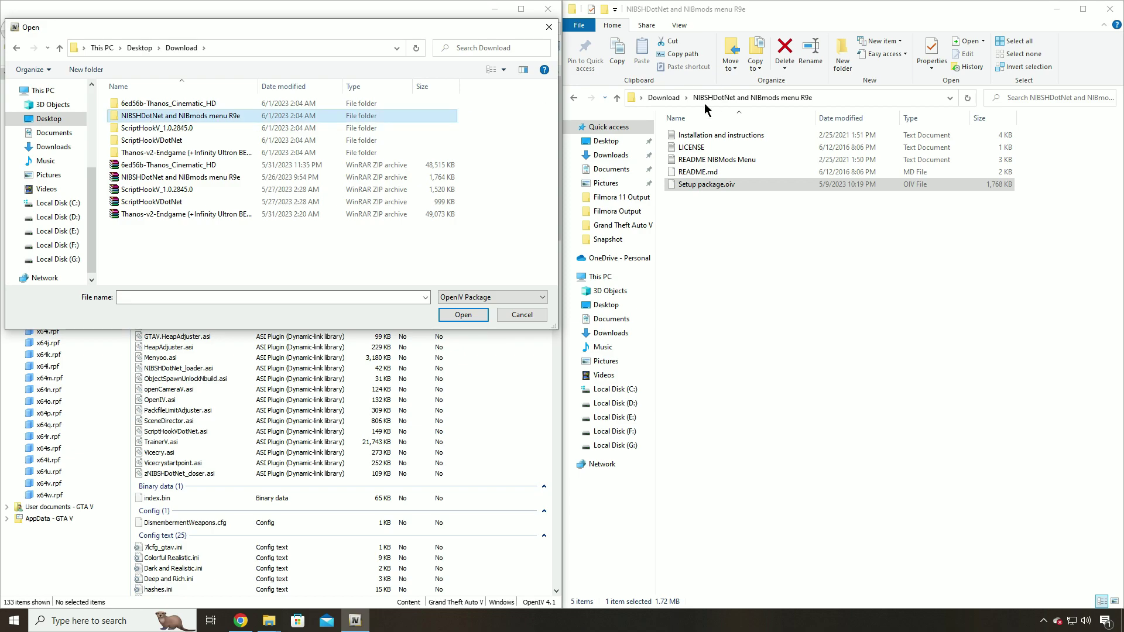
pyautogui.click(464, 314)
pyautogui.click(138, 104)
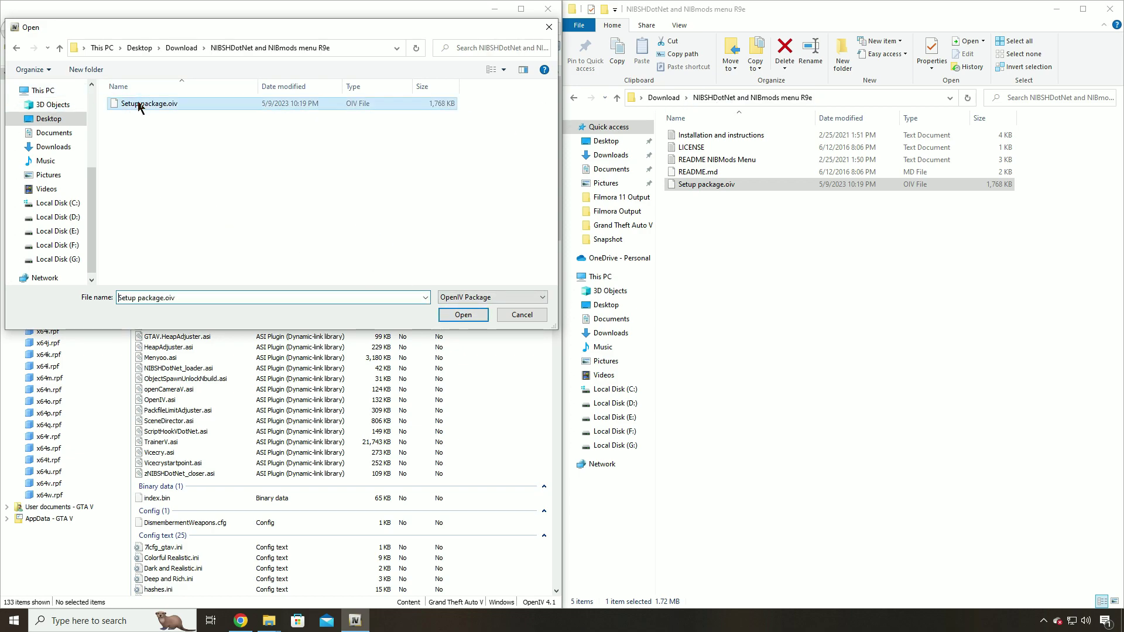
pyautogui.click(458, 318)
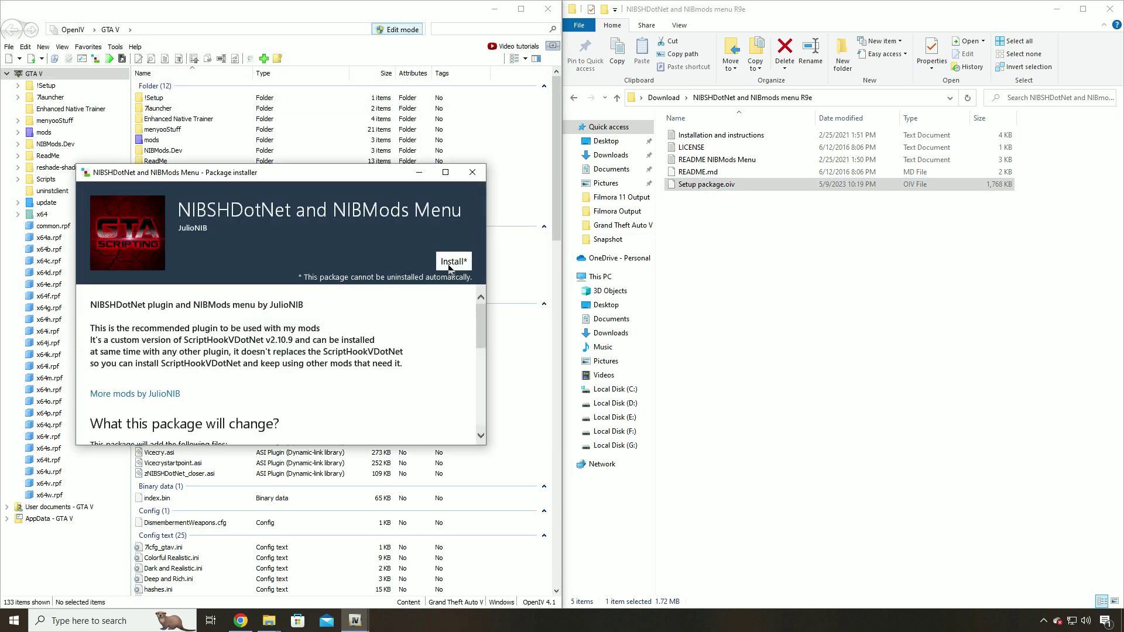
# - Install the NIBSHDotNet and NIBMods Menu package directly into the game folder and close the installer
pyautogui.click(454, 262)
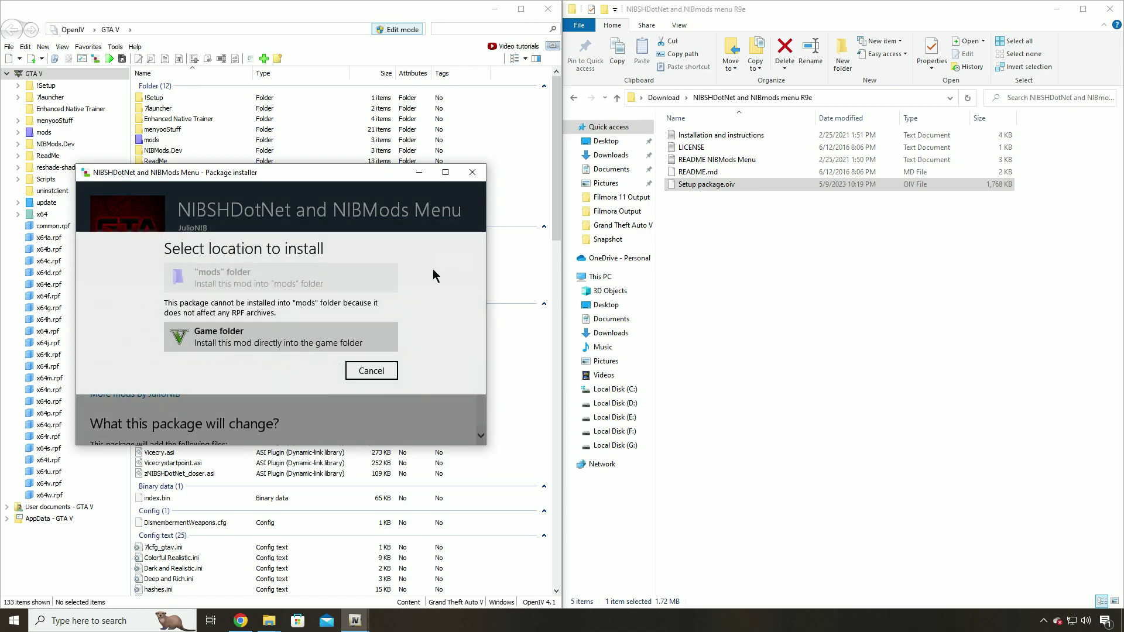
pyautogui.click(261, 346)
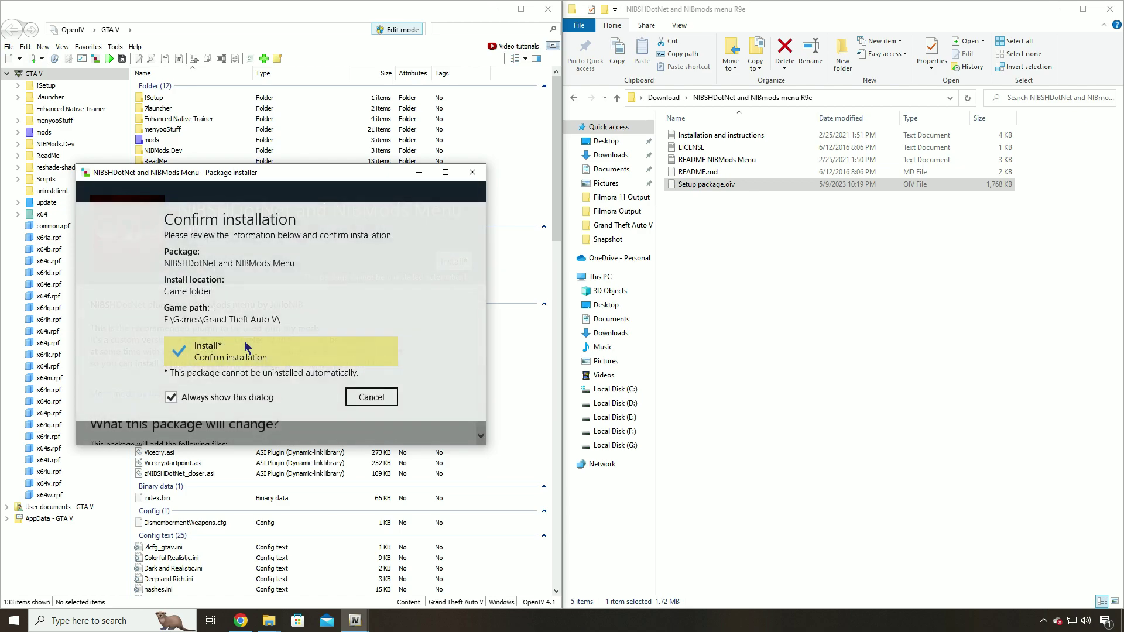
pyautogui.click(256, 360)
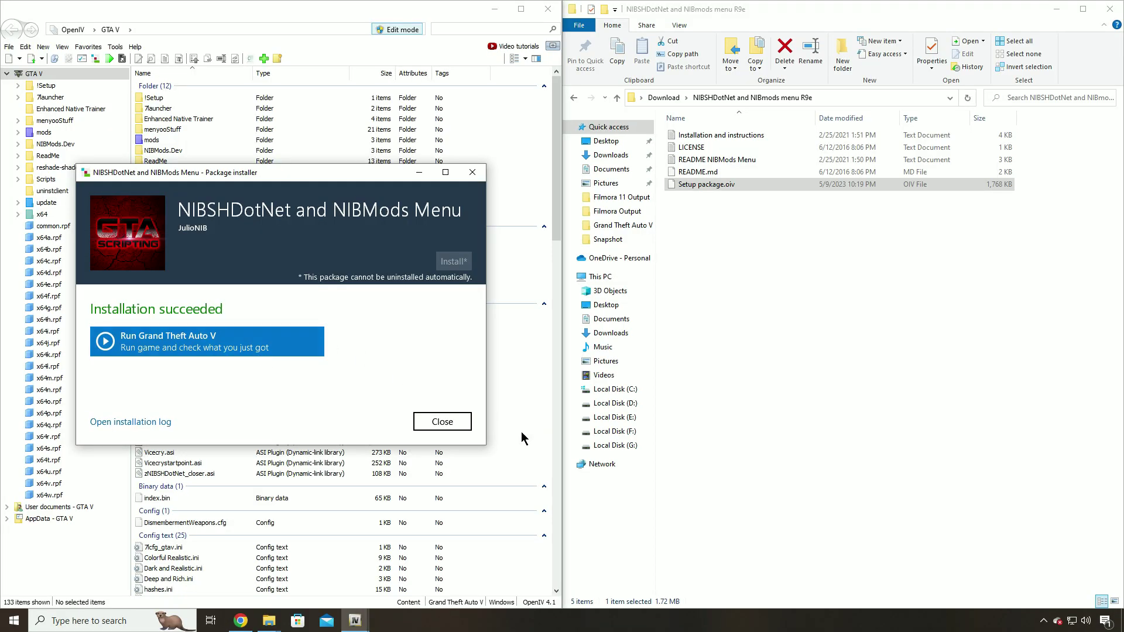
pyautogui.click(450, 428)
# - Open the Thanos-v2-Endgame (+Infinity Ultron BETA).2g folder in File Explorer and examine its sword setup and props packages
pyautogui.click(619, 98)
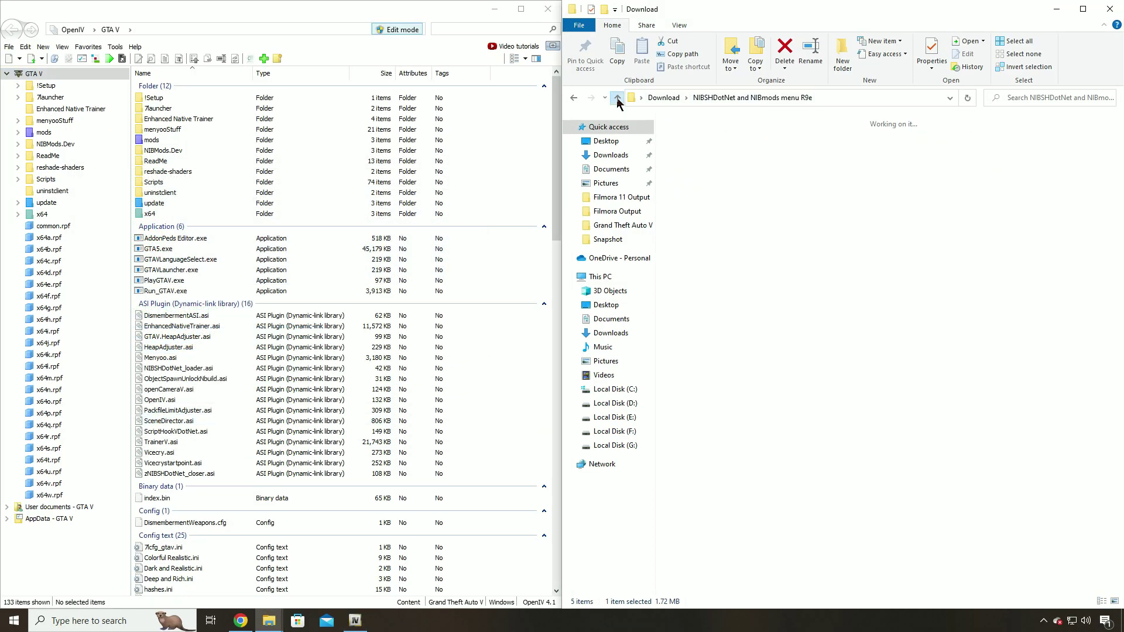
pyautogui.click(738, 169)
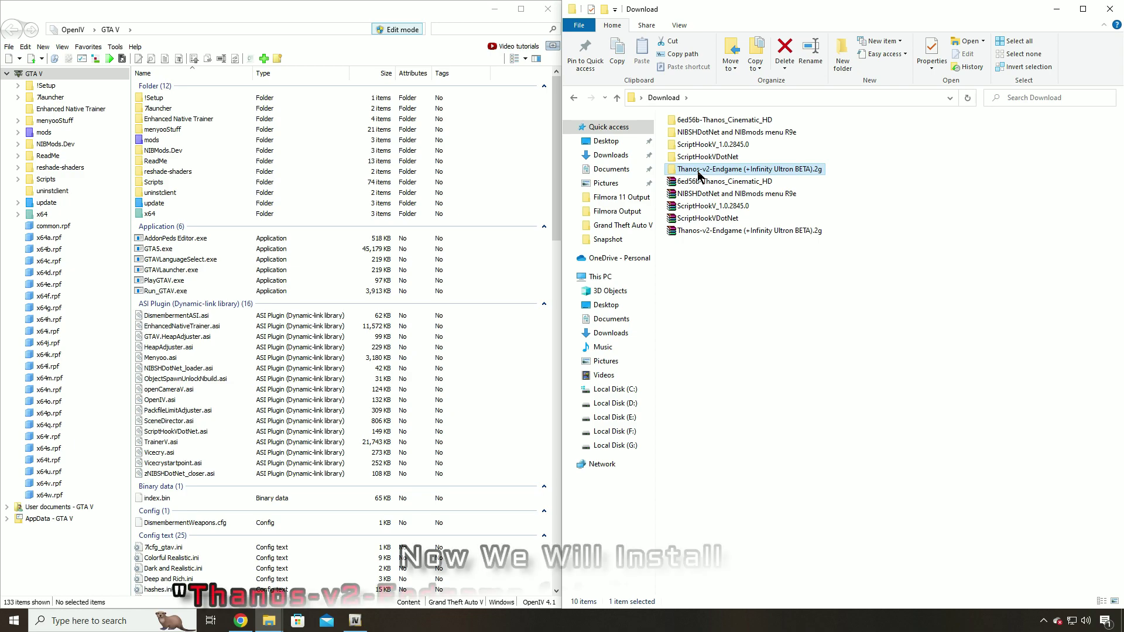
pyautogui.doubleClick(754, 171)
pyautogui.click(719, 149)
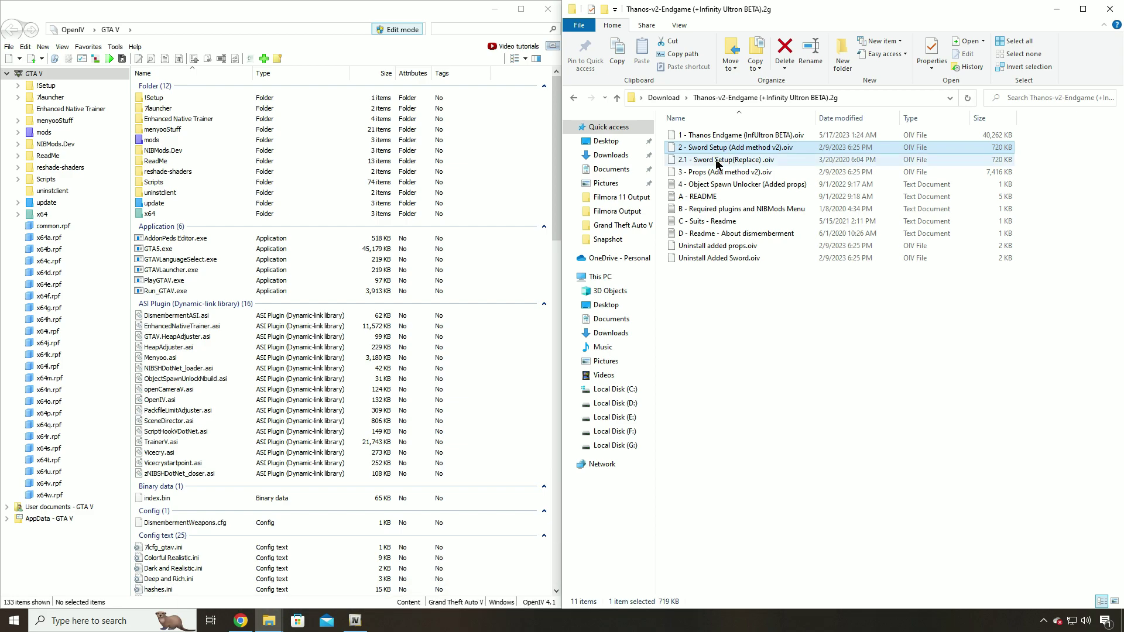
pyautogui.click(718, 163)
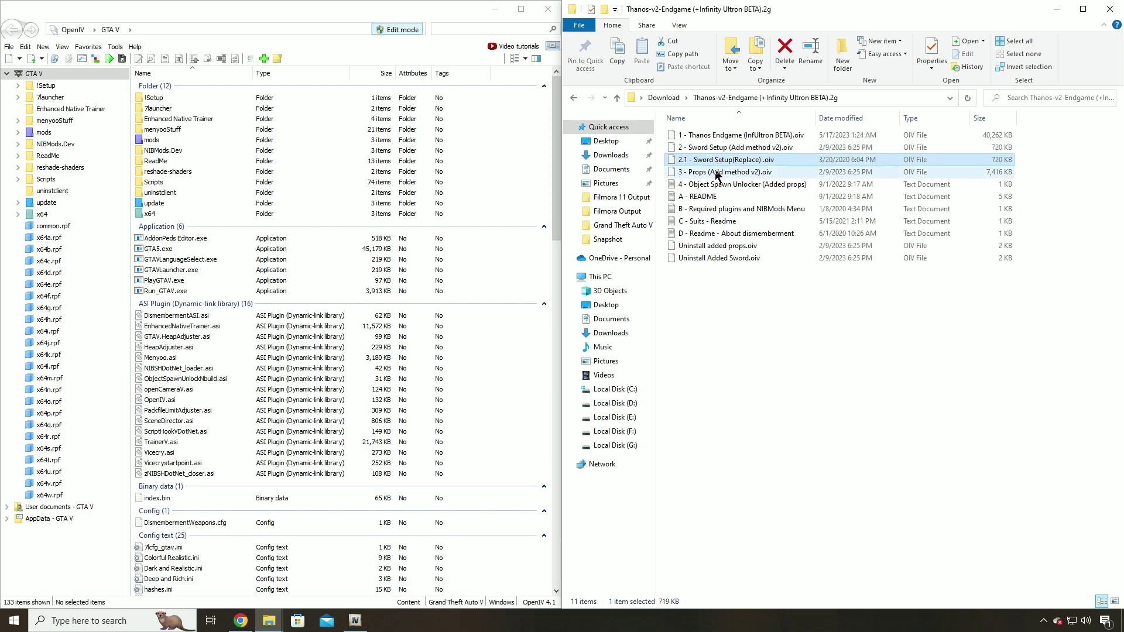
pyautogui.click(718, 173)
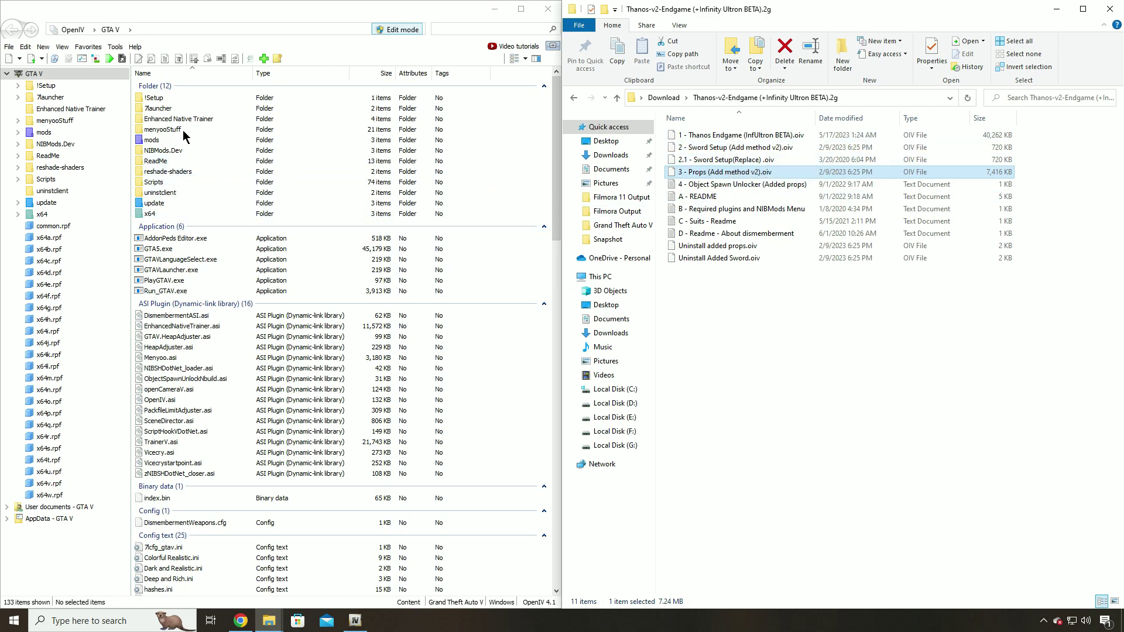
# - Load 1 - Thanos Endgame (InfUltron BETA).oiv from Download\Thanos-v2-Endgame (+Infinity Ultron BETA).2g into OpenIV's Package Installer
pyautogui.click(118, 47)
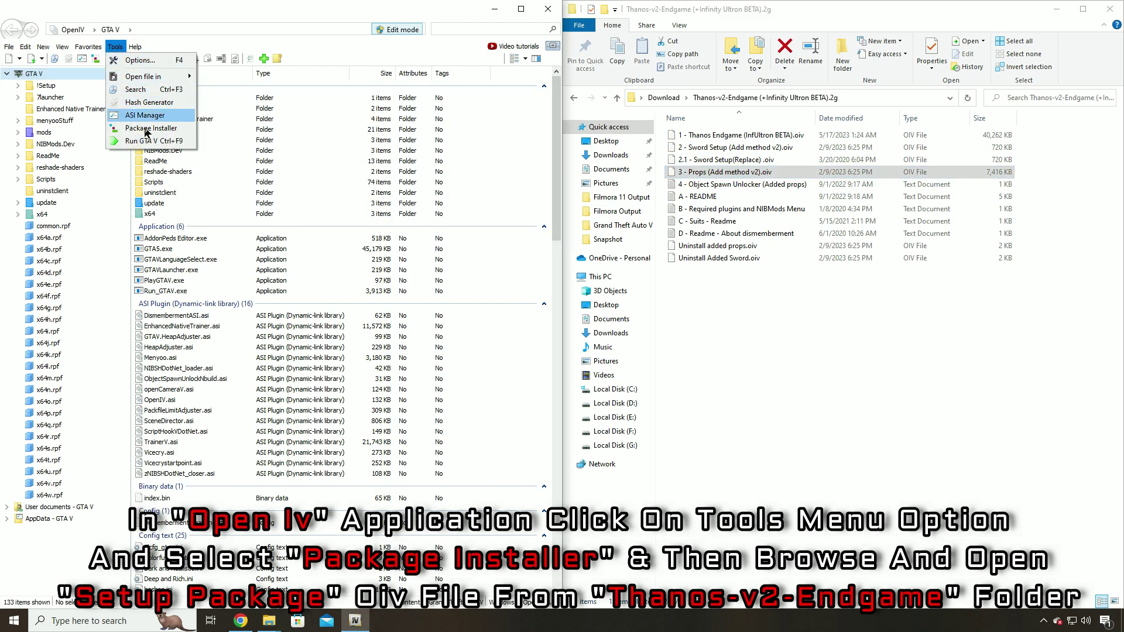
pyautogui.click(179, 129)
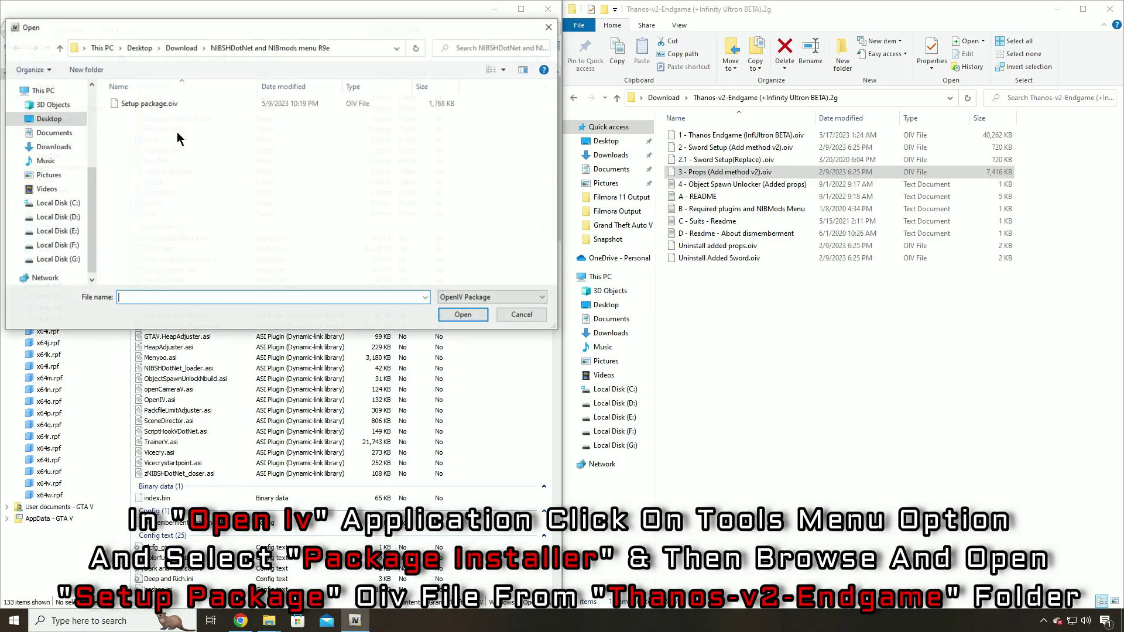
pyautogui.click(59, 48)
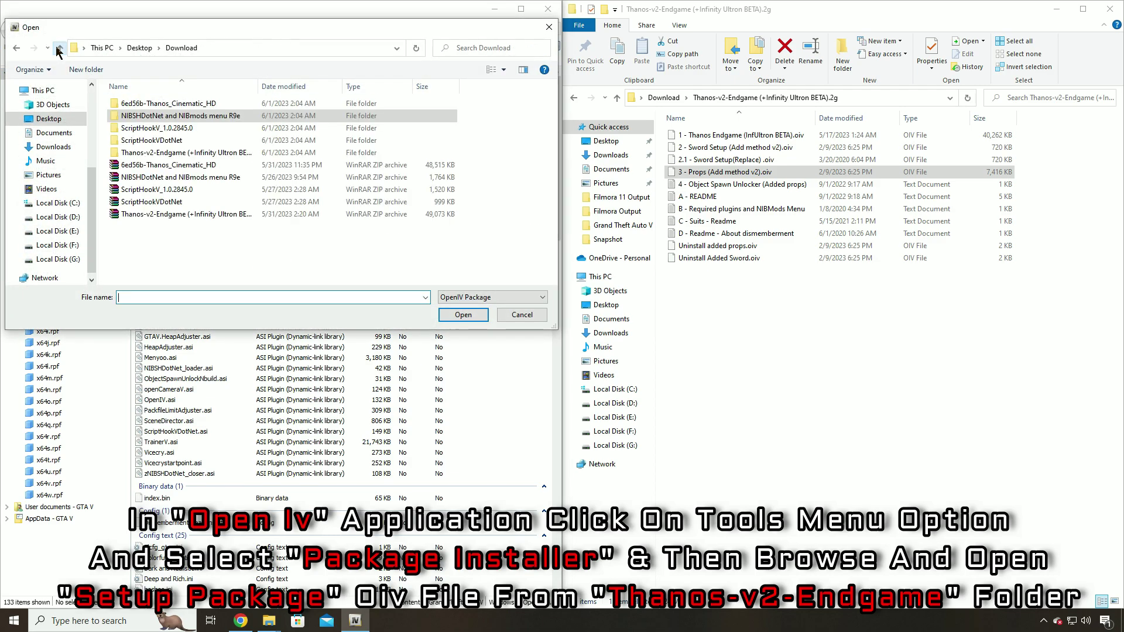
pyautogui.click(156, 156)
pyautogui.doubleClick(219, 153)
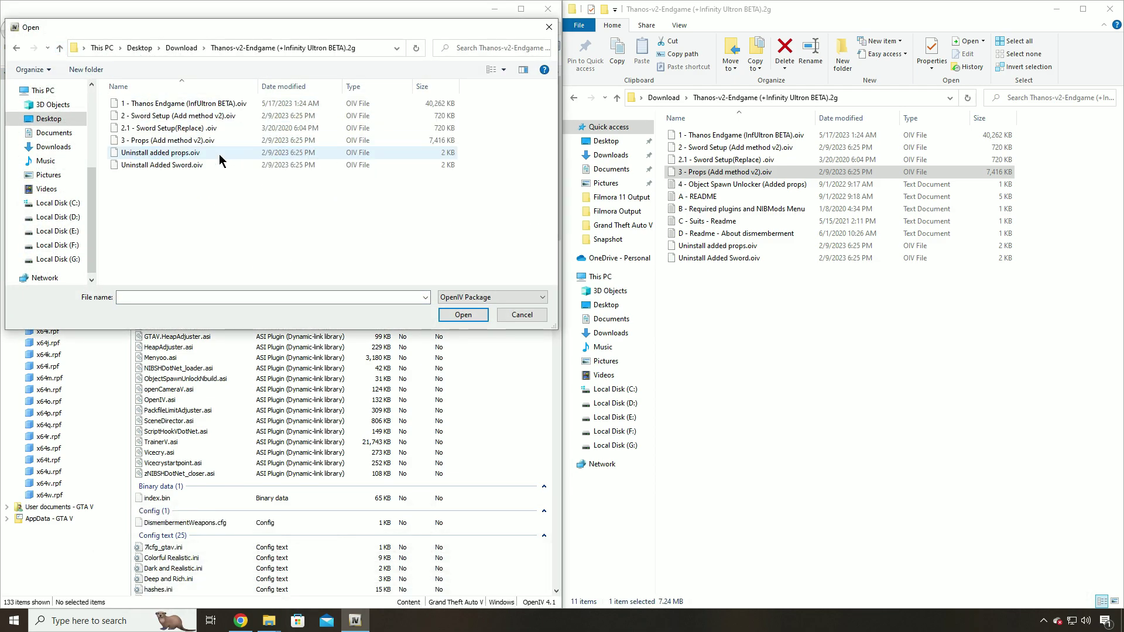
pyautogui.click(156, 105)
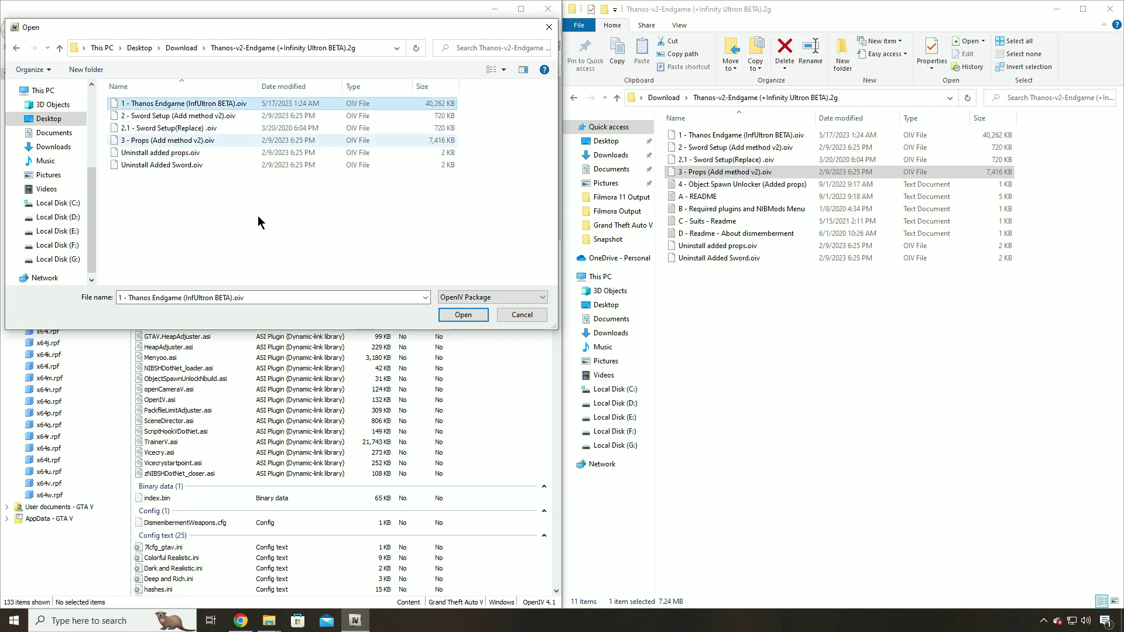
pyautogui.click(464, 315)
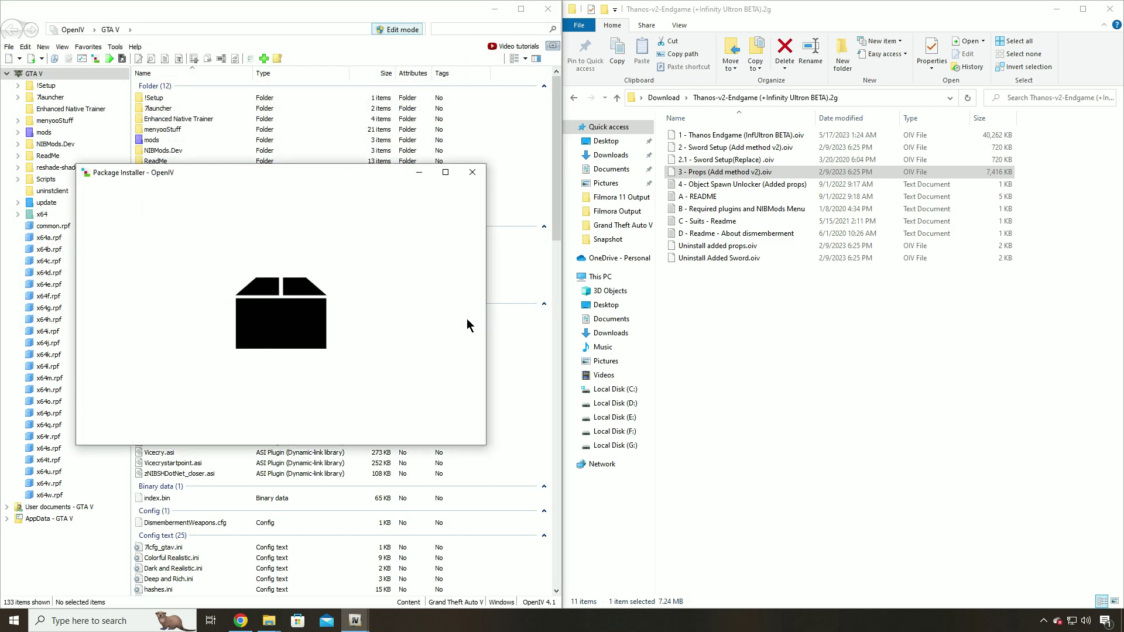
# - Install the Thanos Endgame script package into the "mods" folder and close the installer
pyautogui.click(454, 262)
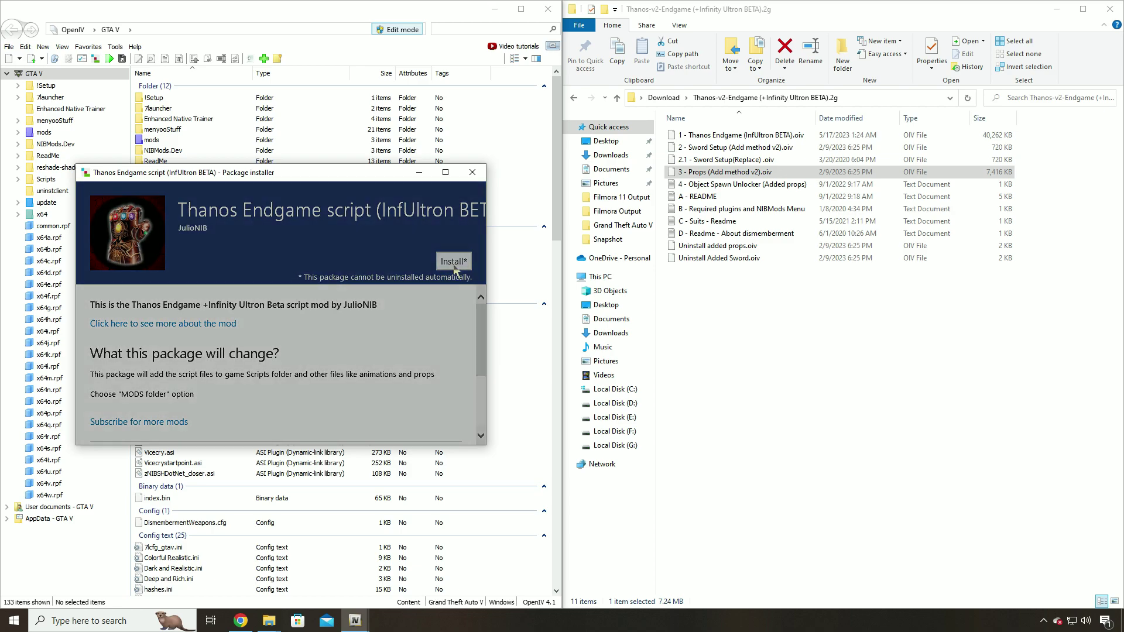
pyautogui.click(289, 297)
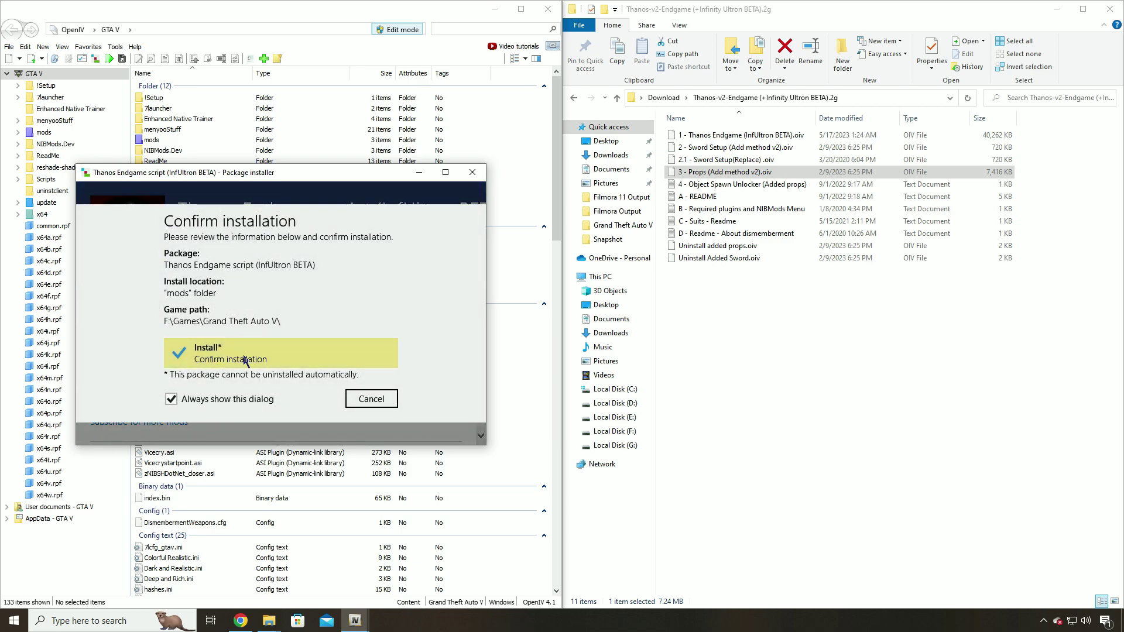
pyautogui.click(261, 359)
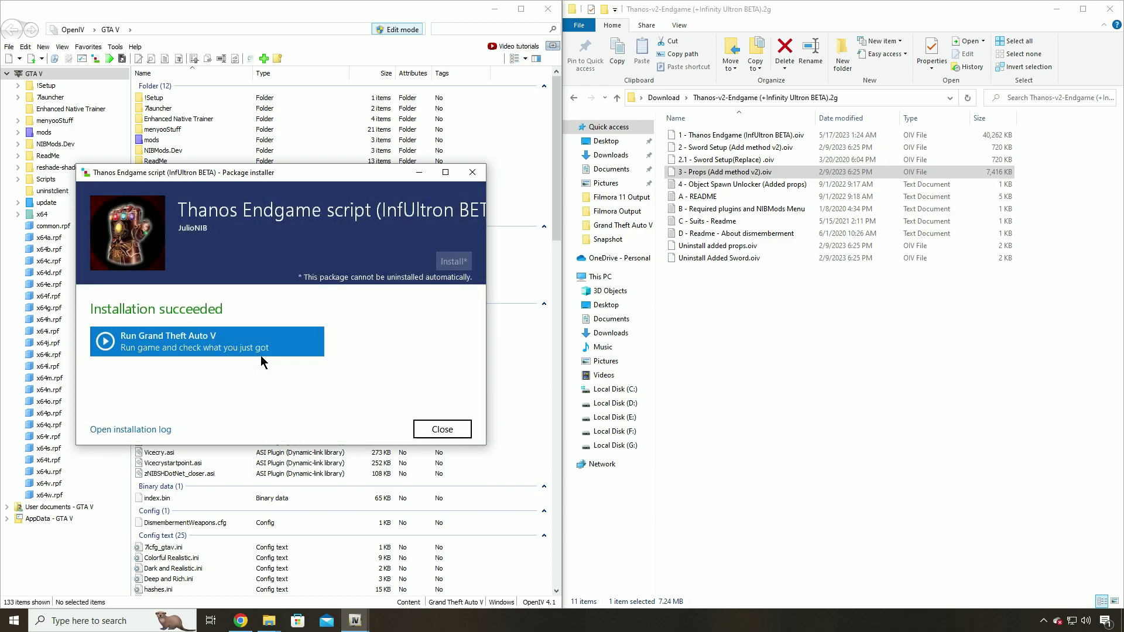
pyautogui.click(454, 430)
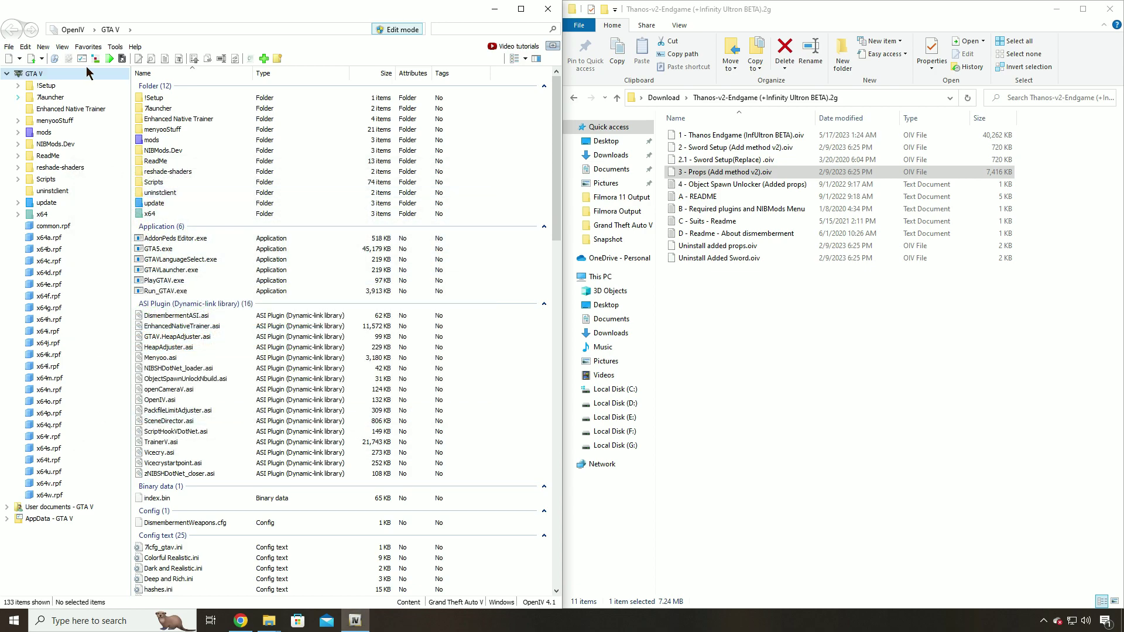
# - Install the 2 - Sword Setup (Add method v2).oiv package into the "mods" folder with the Package Installer
pyautogui.click(114, 48)
pyautogui.click(137, 130)
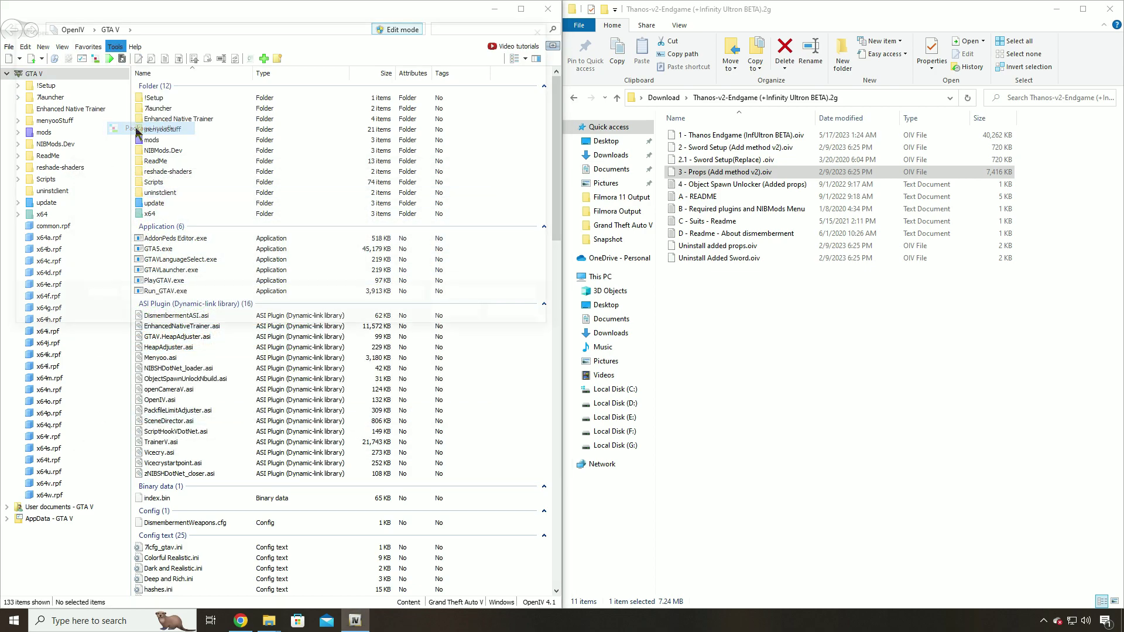
pyautogui.click(135, 116)
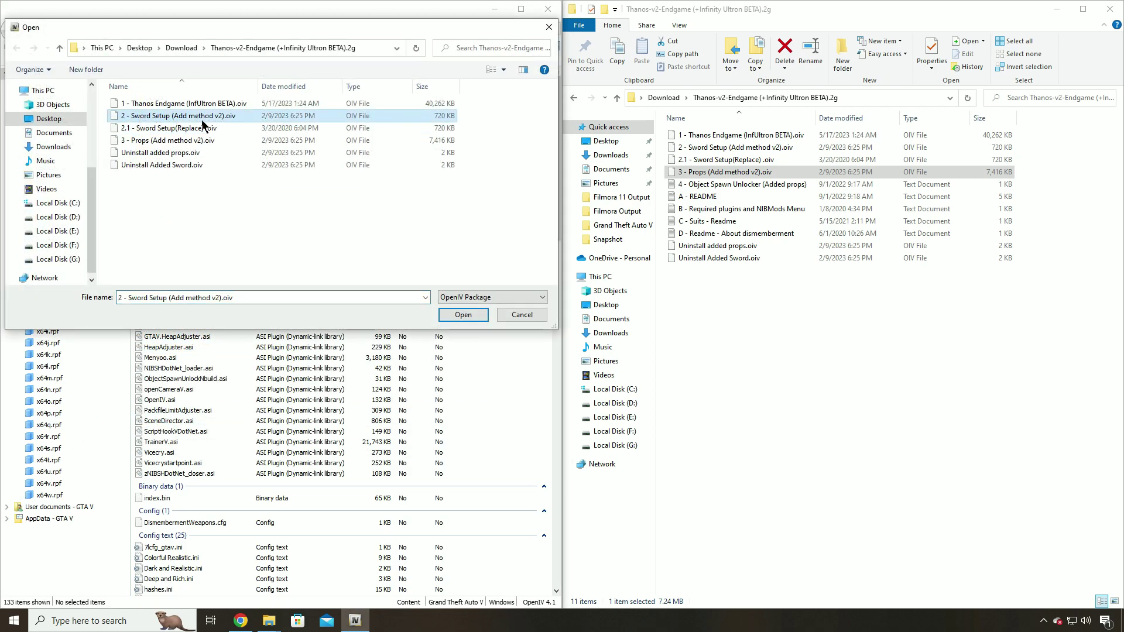
pyautogui.click(464, 316)
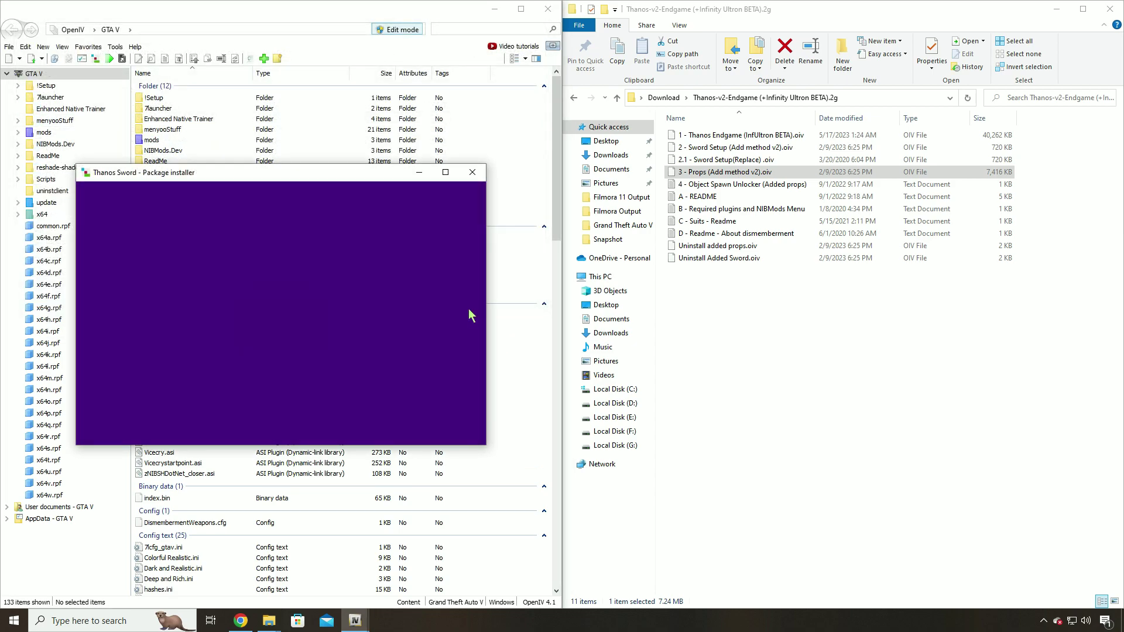
pyautogui.click(454, 261)
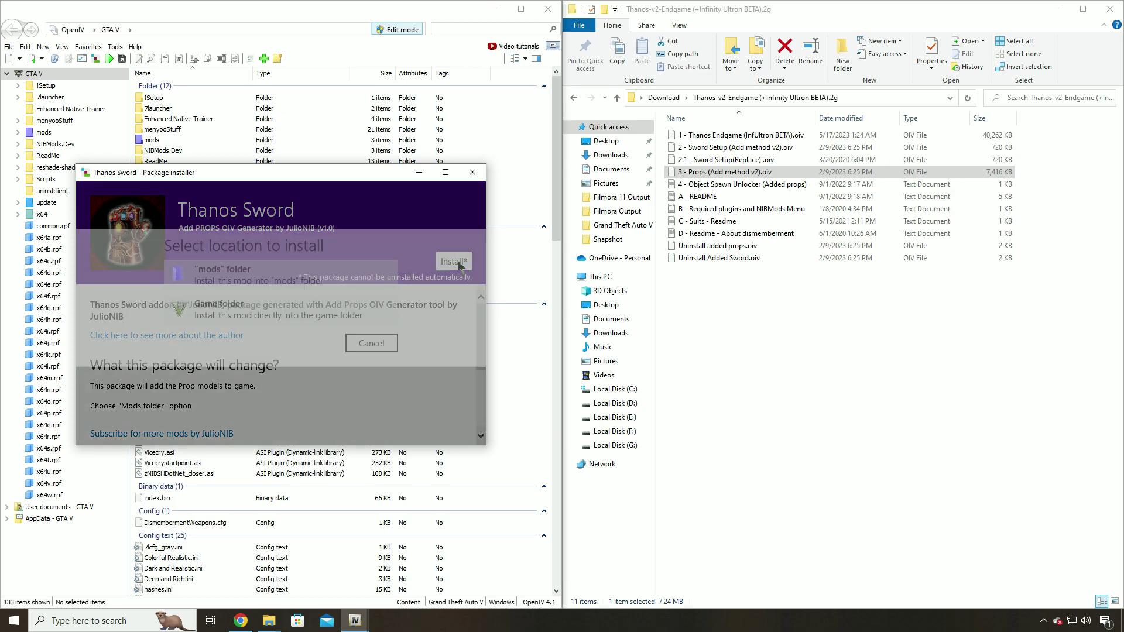
pyautogui.click(275, 295)
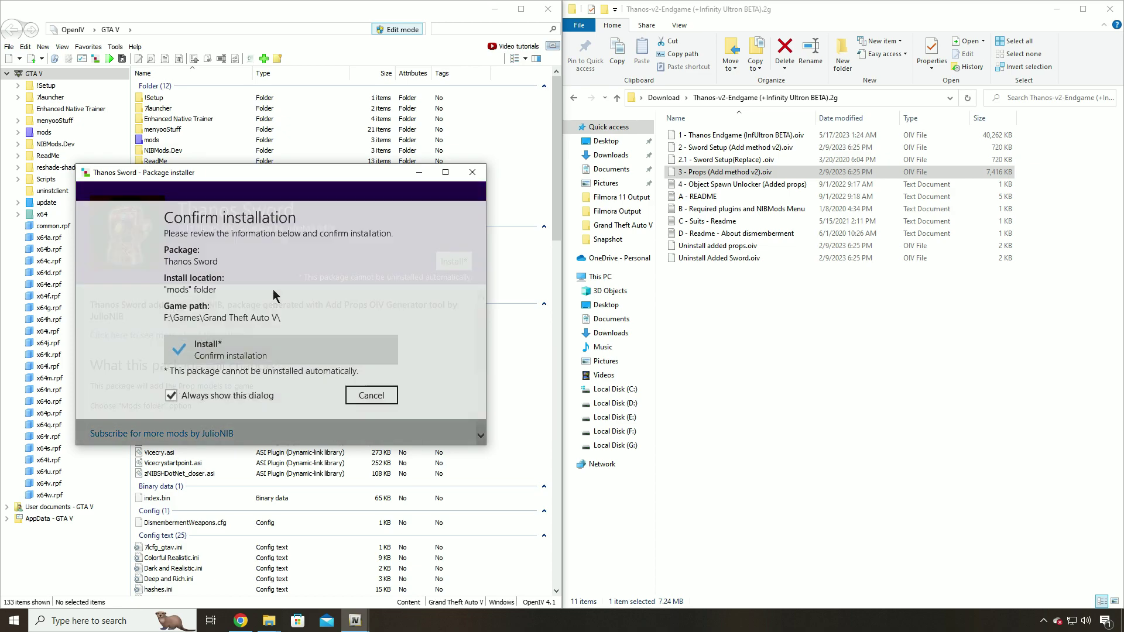
pyautogui.click(243, 357)
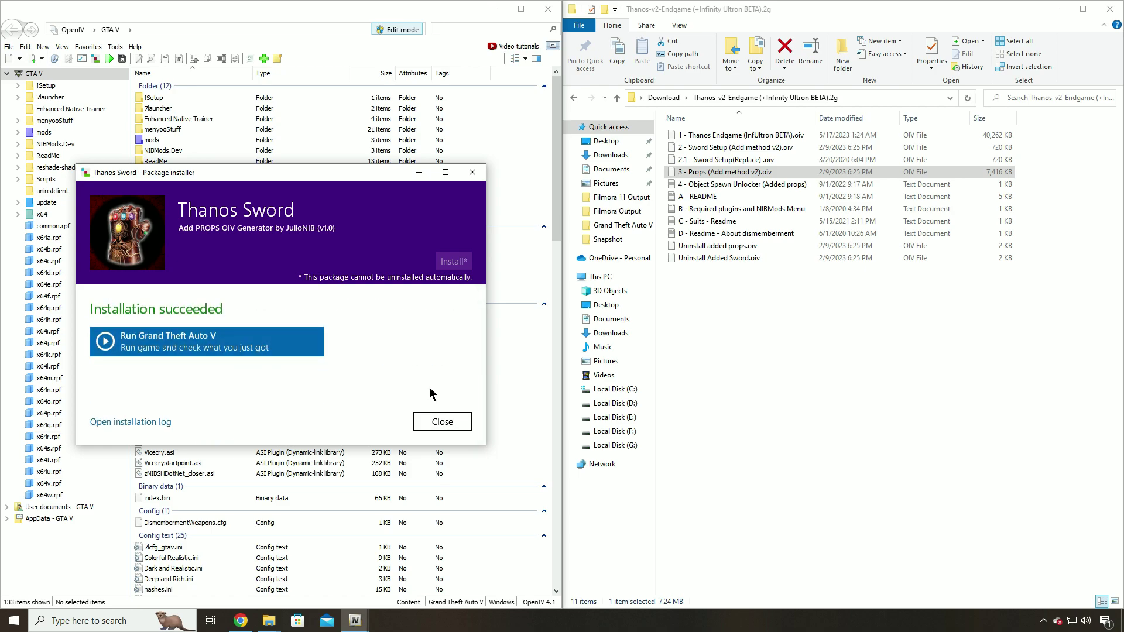
pyautogui.click(449, 423)
# - Install the 2.1 - Sword Setup(Replace) .oiv package into the "mods" folder with the Package Installer
pyautogui.click(115, 46)
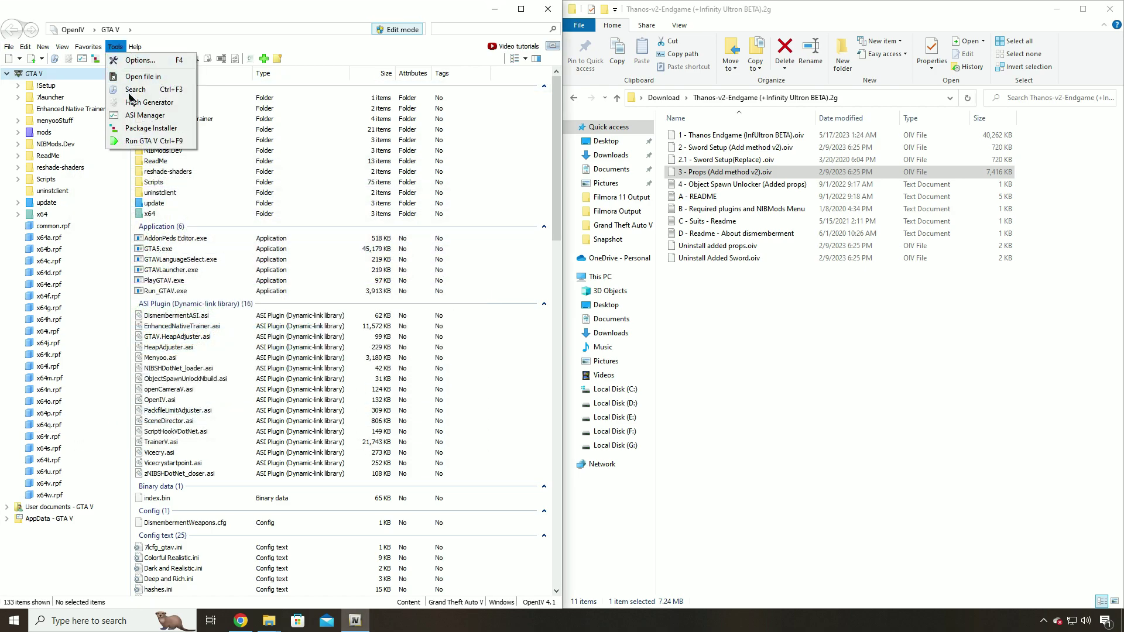
pyautogui.click(134, 128)
pyautogui.click(151, 130)
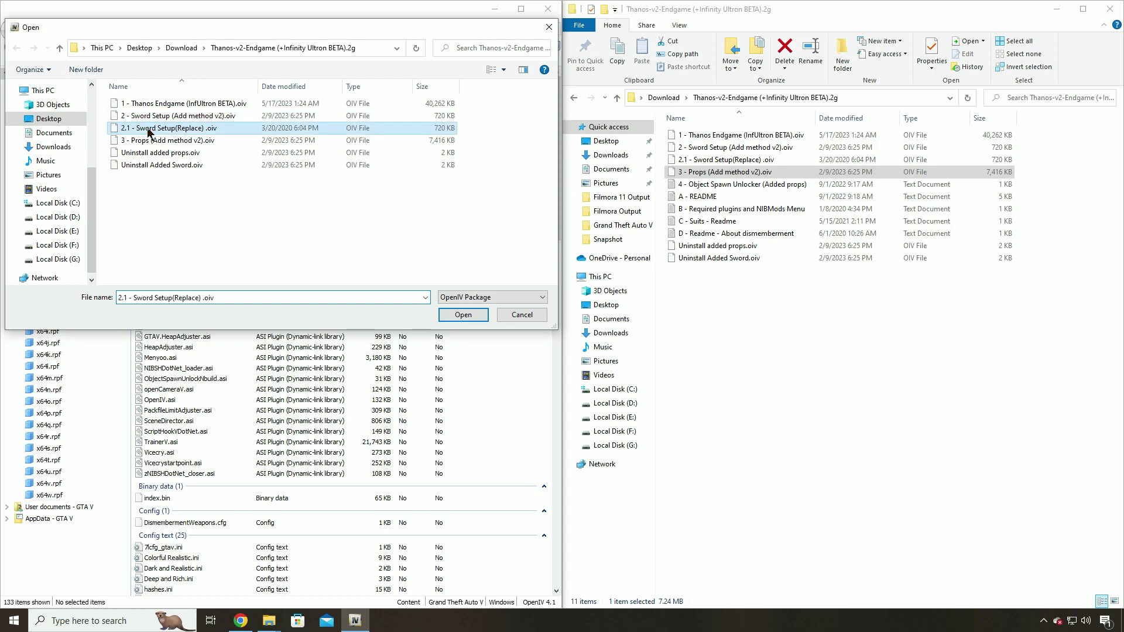
pyautogui.click(463, 315)
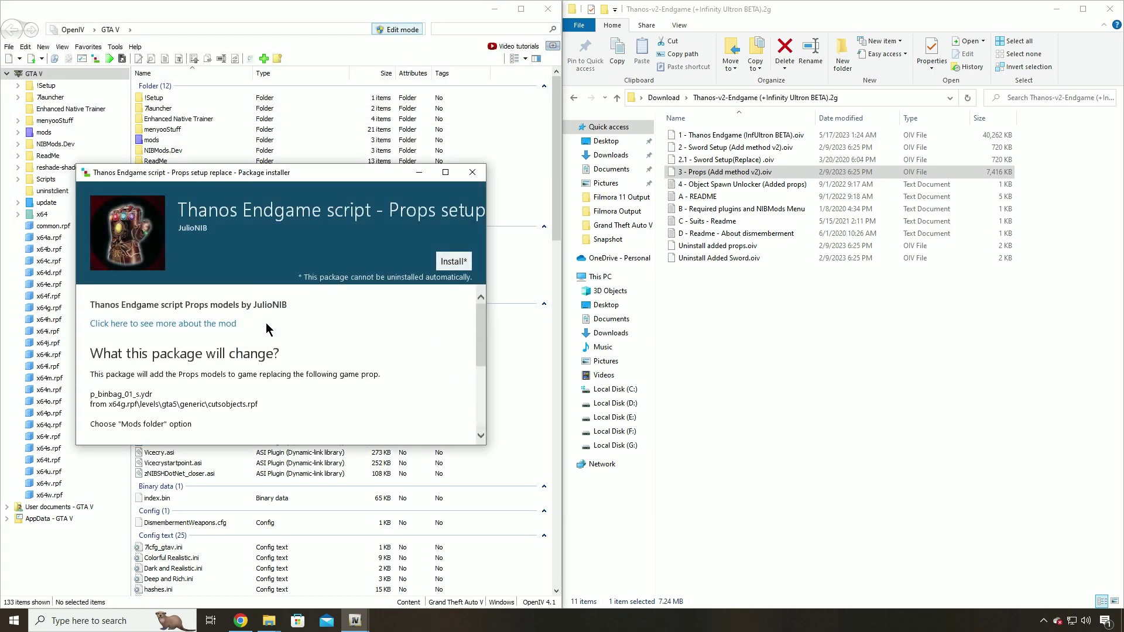
pyautogui.click(454, 265)
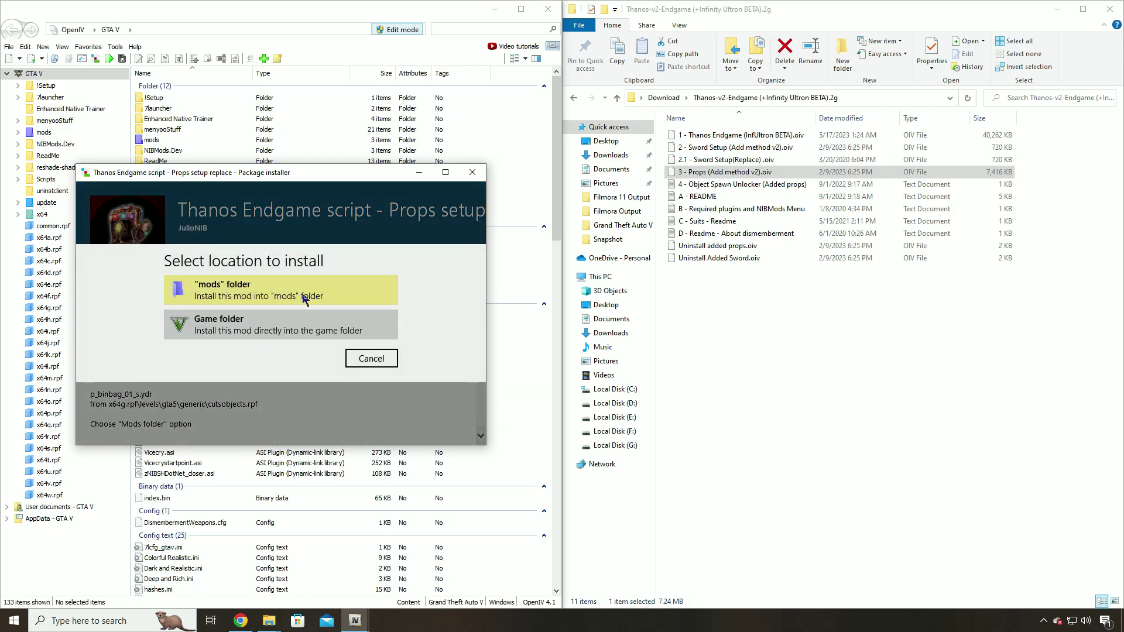
pyautogui.click(275, 342)
pyautogui.click(276, 364)
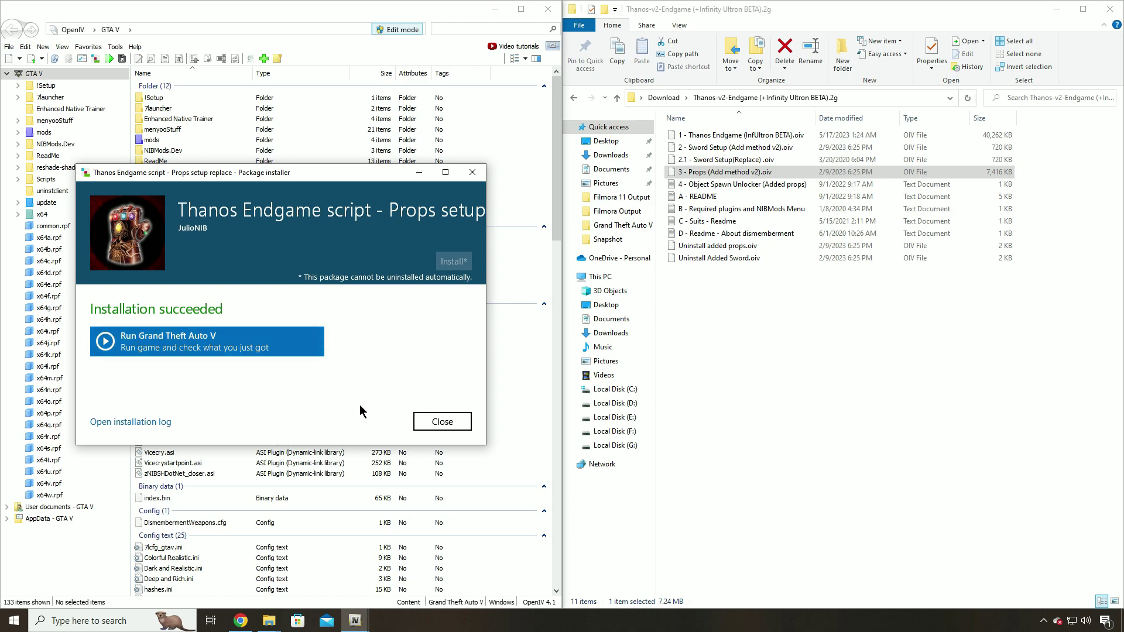
pyautogui.click(450, 421)
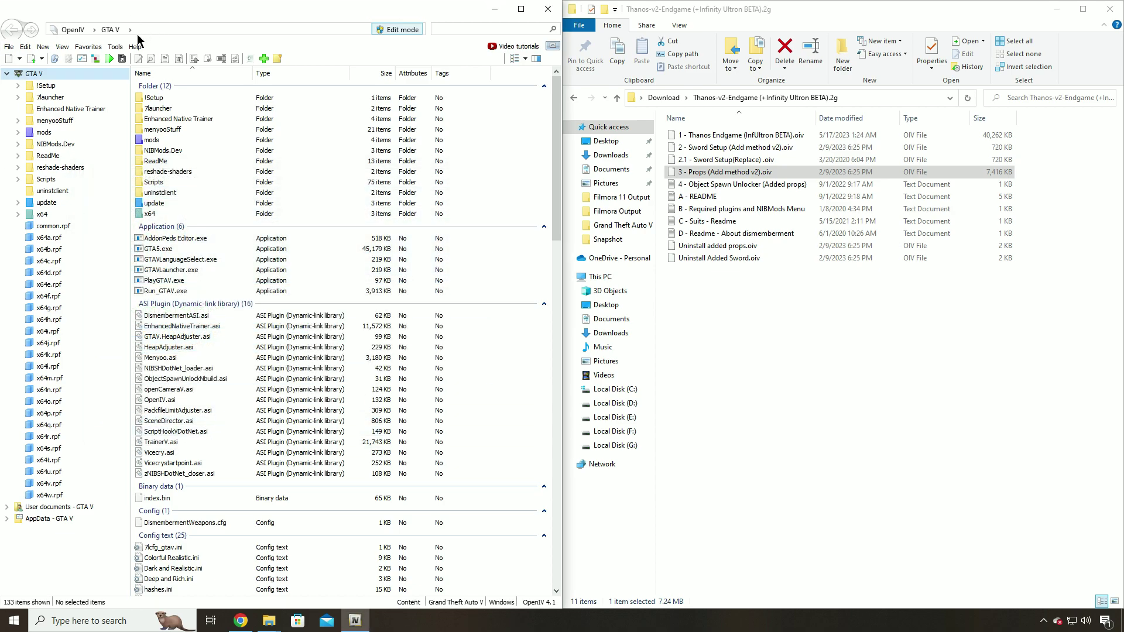
# - Install the 3 - Props (Add method v2).oiv package into the "mods" folder with the Package Installer
pyautogui.click(116, 47)
pyautogui.click(144, 130)
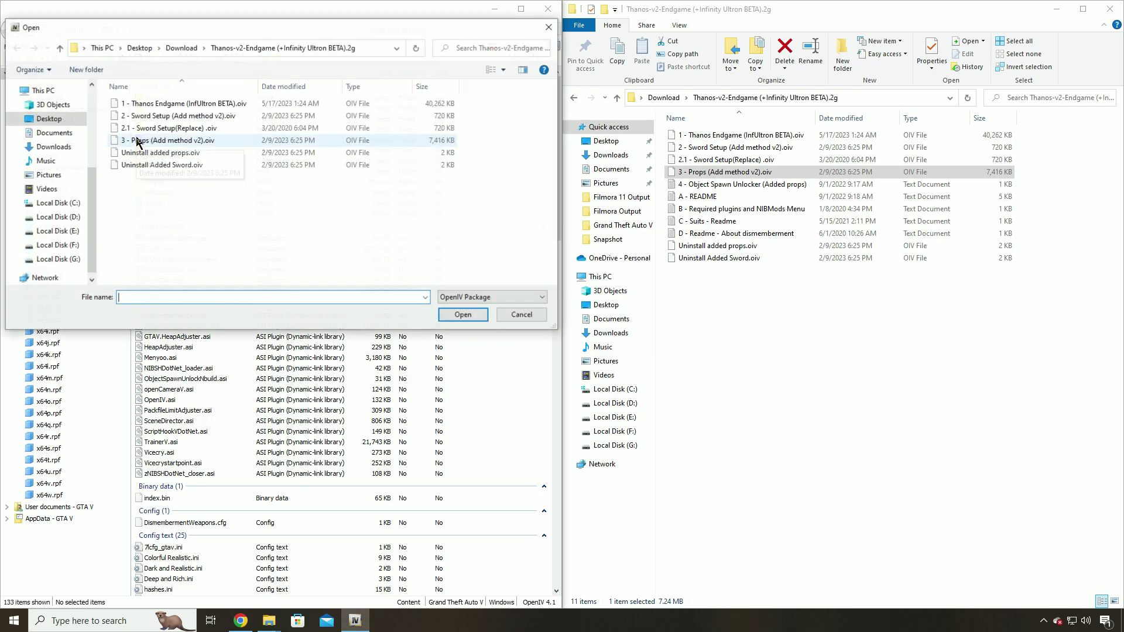
pyautogui.click(178, 143)
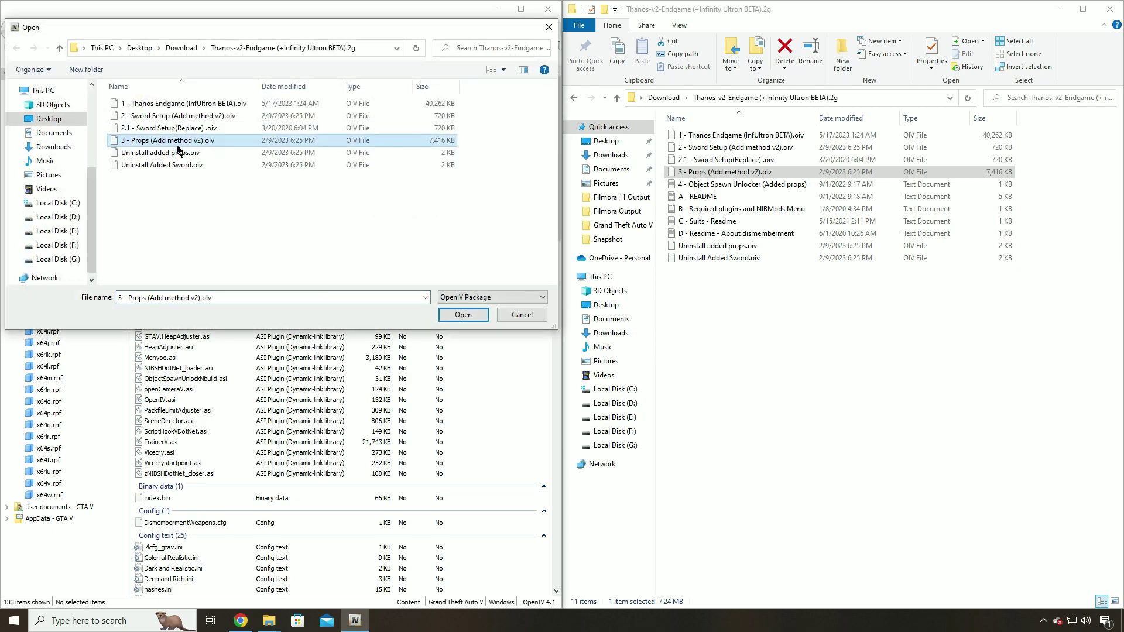
pyautogui.click(463, 314)
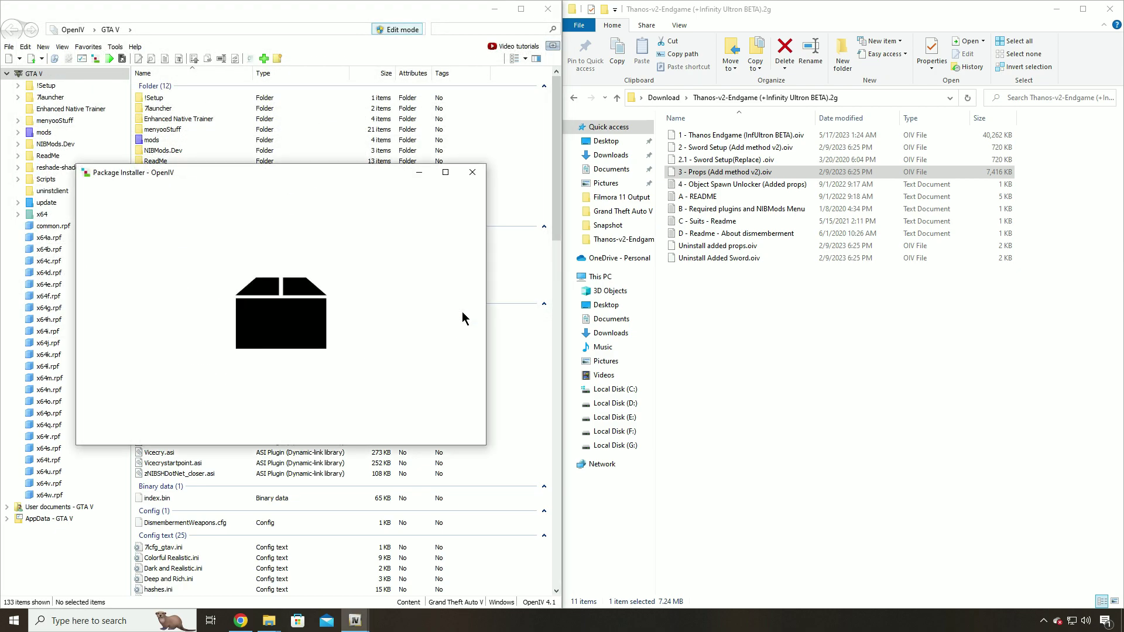
pyautogui.click(449, 261)
pyautogui.click(246, 292)
pyautogui.click(255, 357)
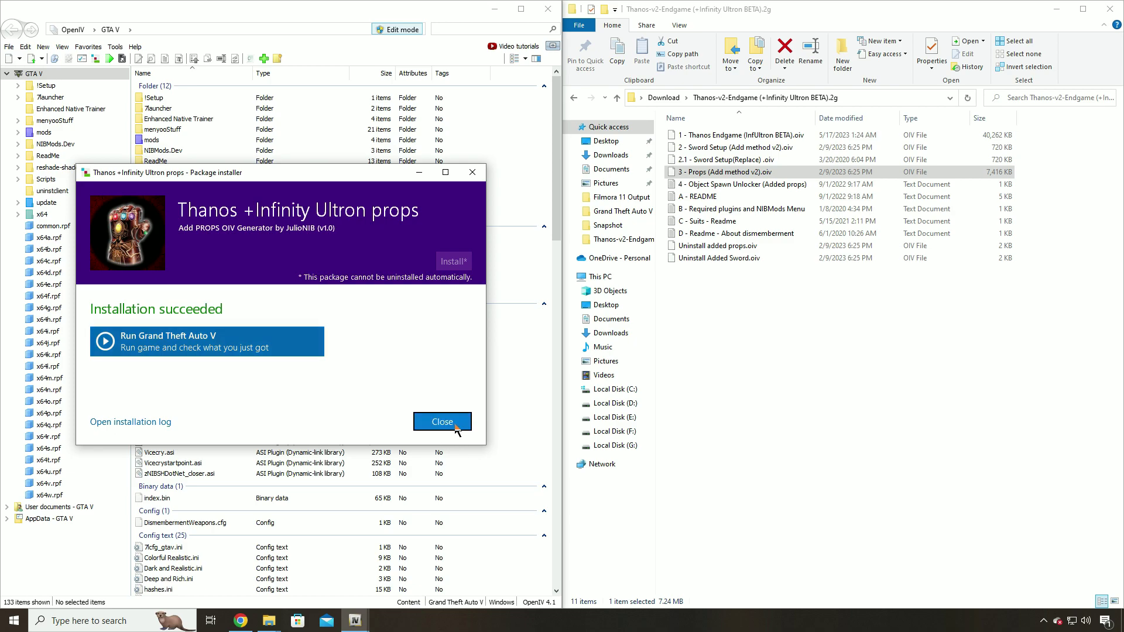
pyautogui.click(456, 430)
# - In File Explorer, open the Download\6ed56b-Thanos_Cinematic_HD folder and locate the Thanos_HD_IW ydd, yft, ymt and ytd files
pyautogui.click(617, 99)
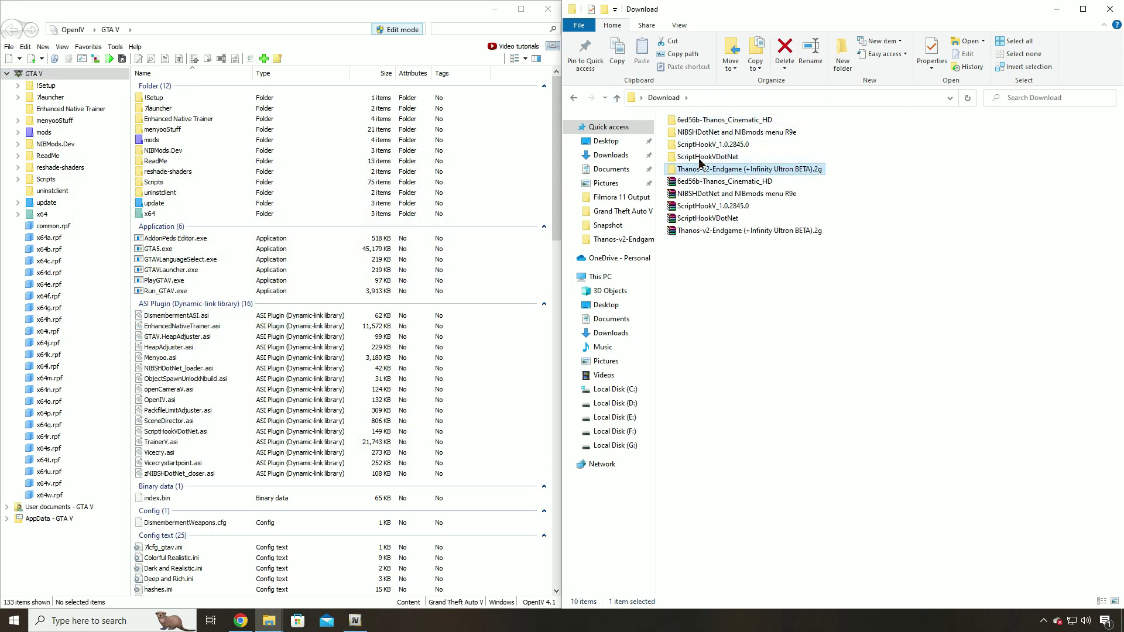
pyautogui.click(691, 125)
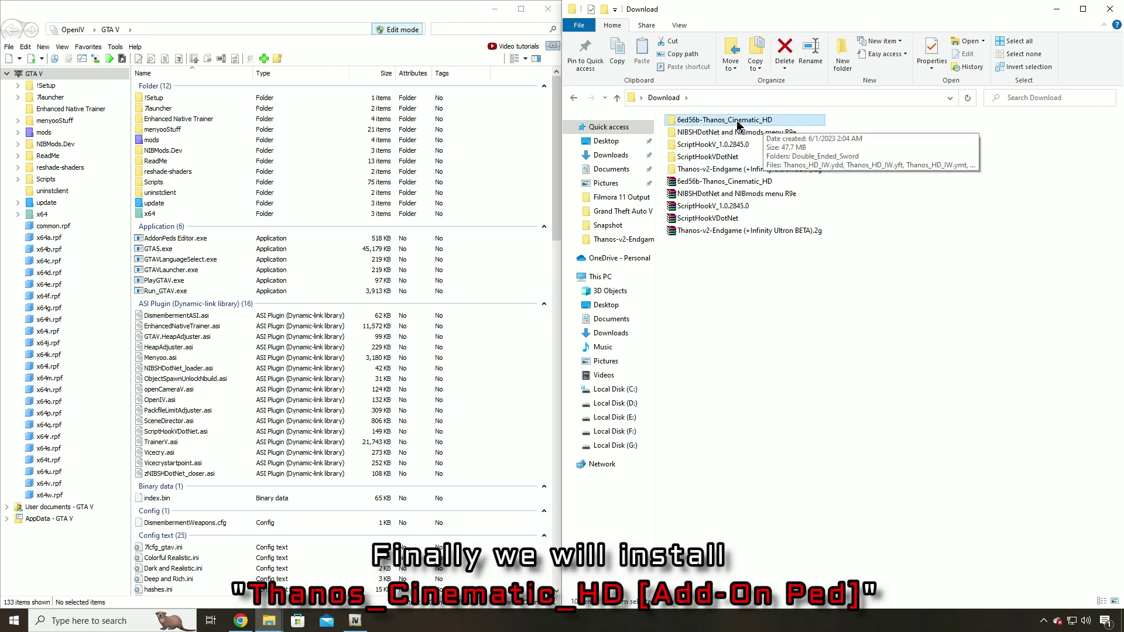
pyautogui.doubleClick(739, 125)
pyautogui.click(700, 147)
pyautogui.keyDown('shift'); pyautogui.click(701, 160); pyautogui.keyUp('shift')
pyautogui.click(706, 184)
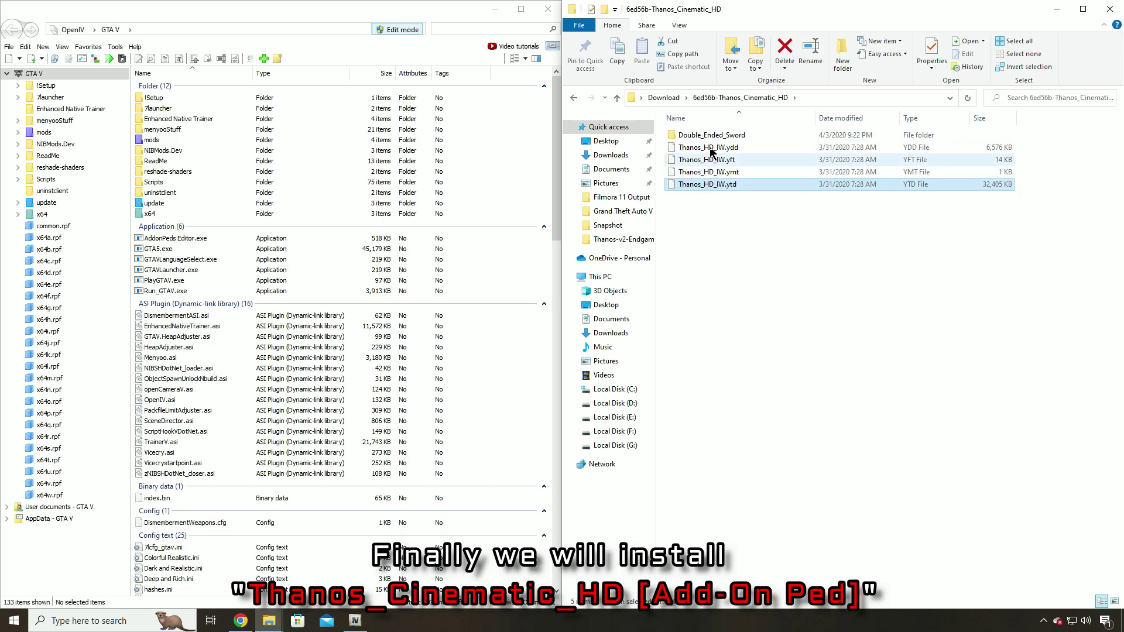
# - In OpenIV, open the peds.rpf archive inside mods\update\x64\dlcpacks\addonpeds\dlc.rpf
pyautogui.click(181, 143)
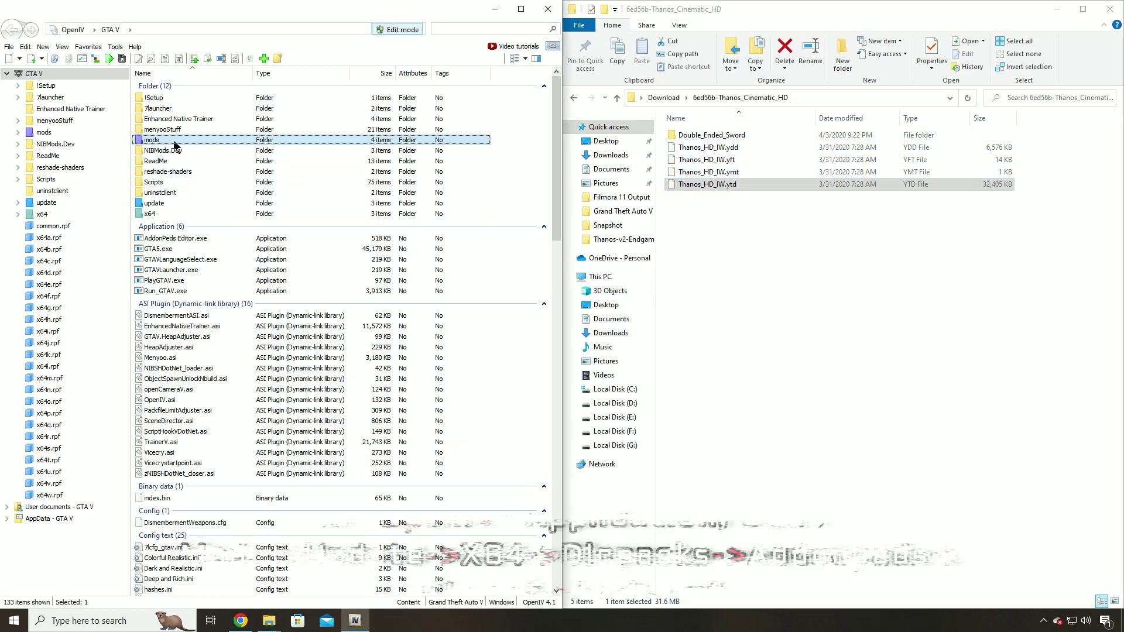
pyautogui.doubleClick(179, 143)
pyautogui.click(183, 99)
pyautogui.doubleClick(187, 101)
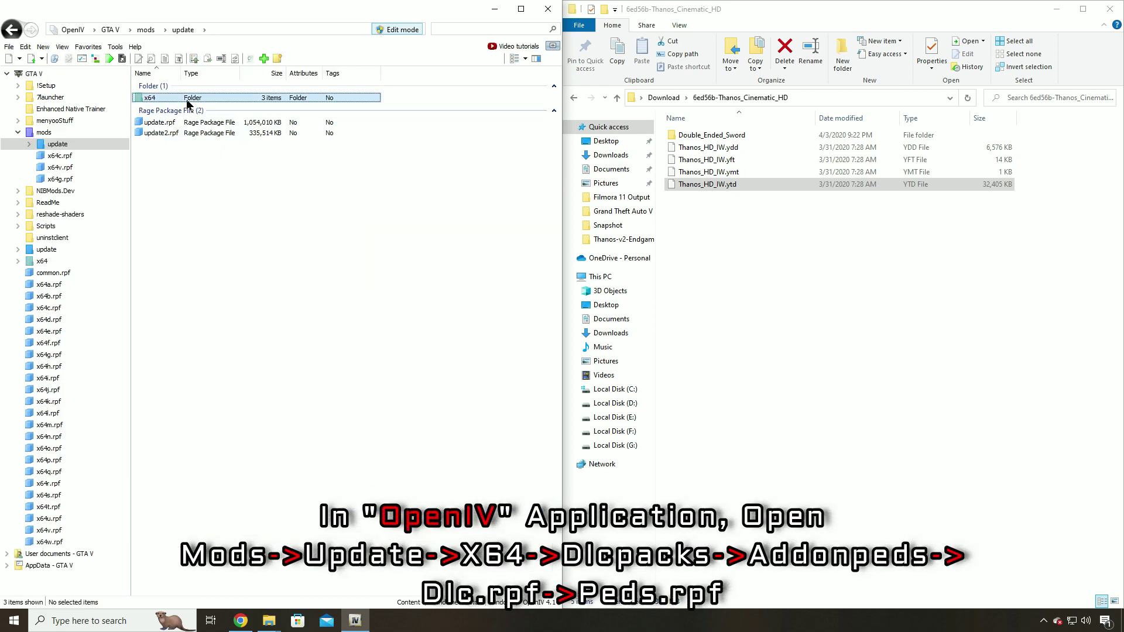
pyautogui.doubleClick(173, 98)
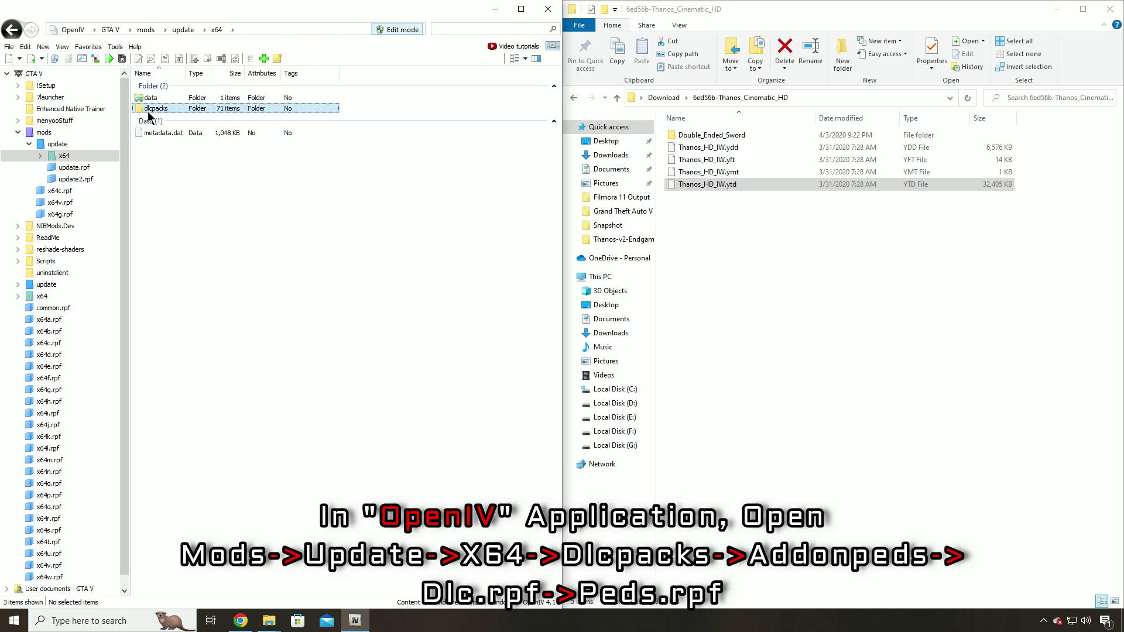
pyautogui.doubleClick(187, 110)
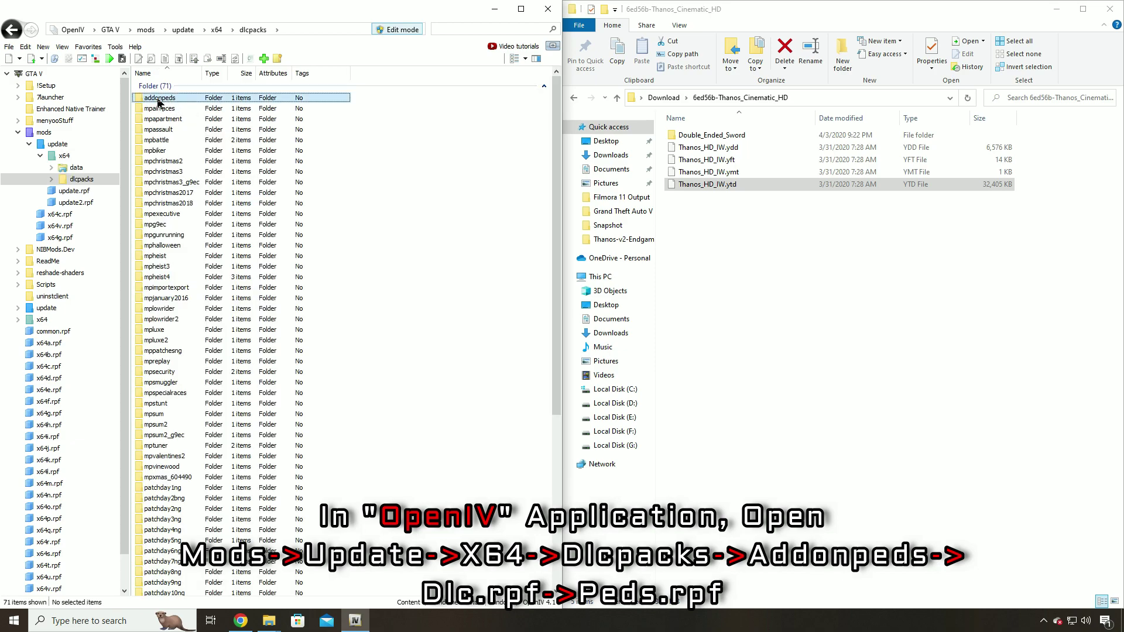
pyautogui.doubleClick(188, 100)
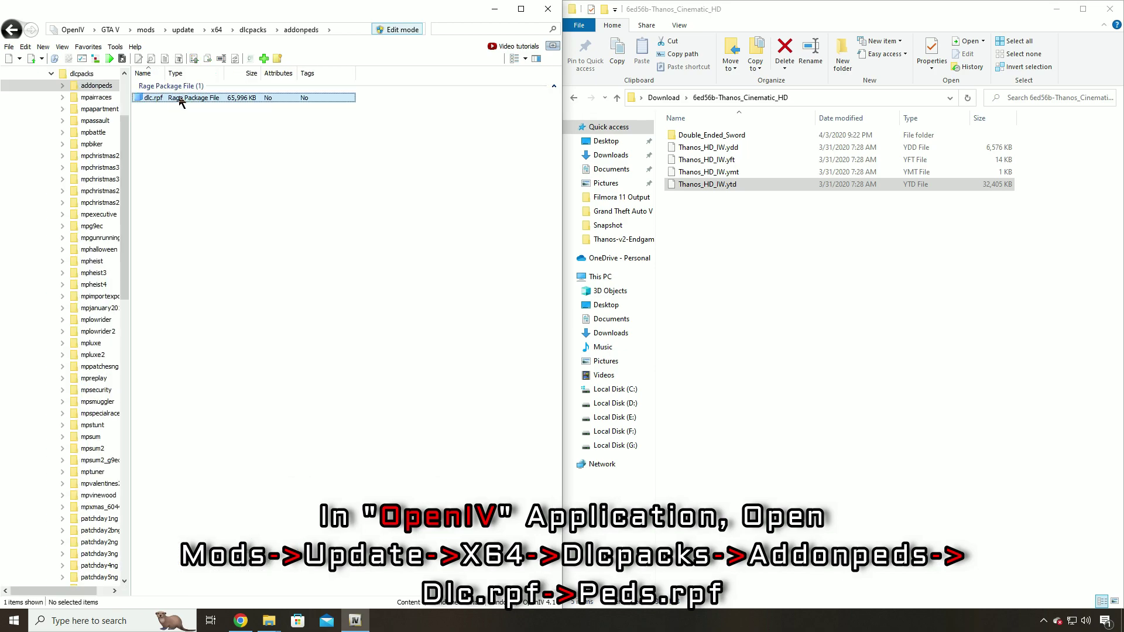
pyautogui.doubleClick(188, 101)
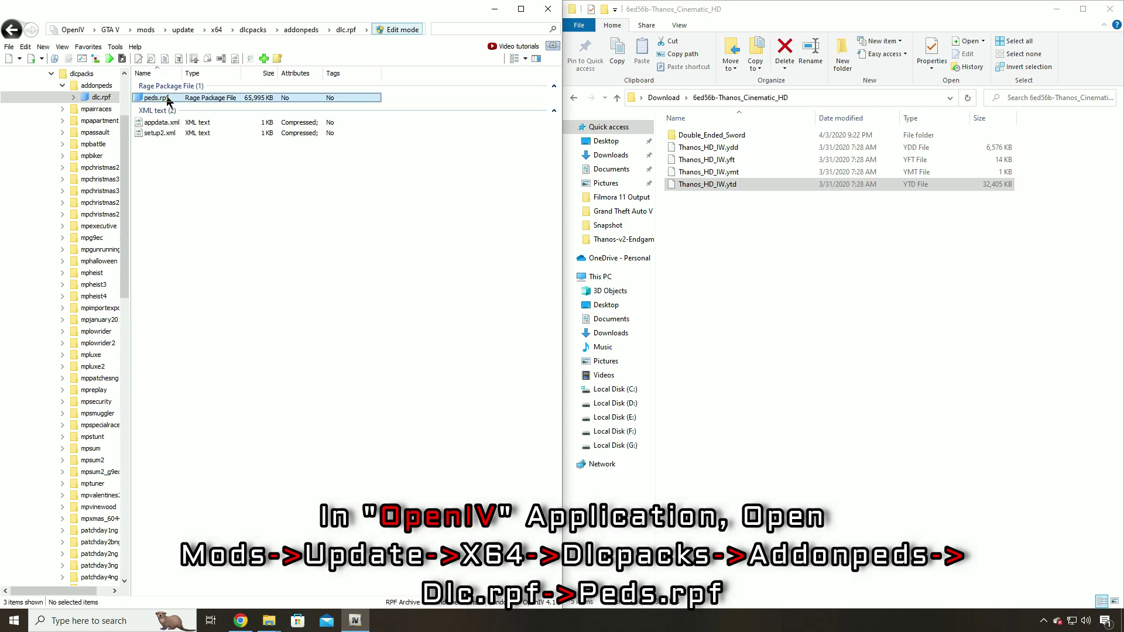
pyautogui.doubleClick(189, 99)
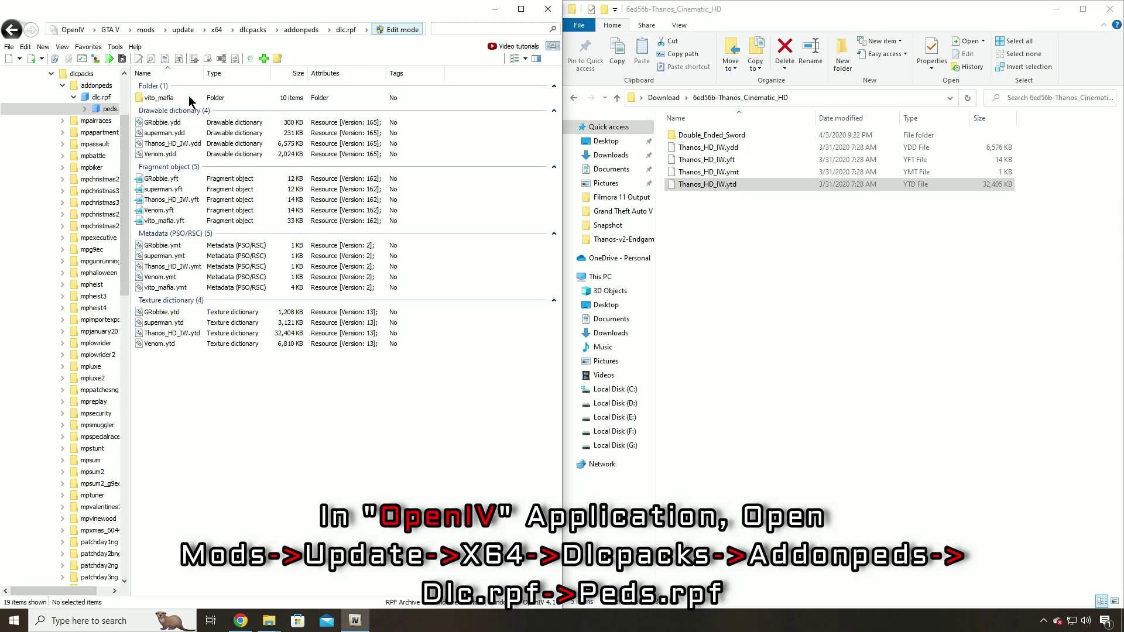
# - Add the four Thanos_HD_IW files (ydd, yft, ymt and ytd) from File Explorer to the open peds.rpf archive
pyautogui.click(733, 150)
pyautogui.moveTo(755, 248); pyautogui.dragTo(414, 373)
pyautogui.rightClick(712, 146)
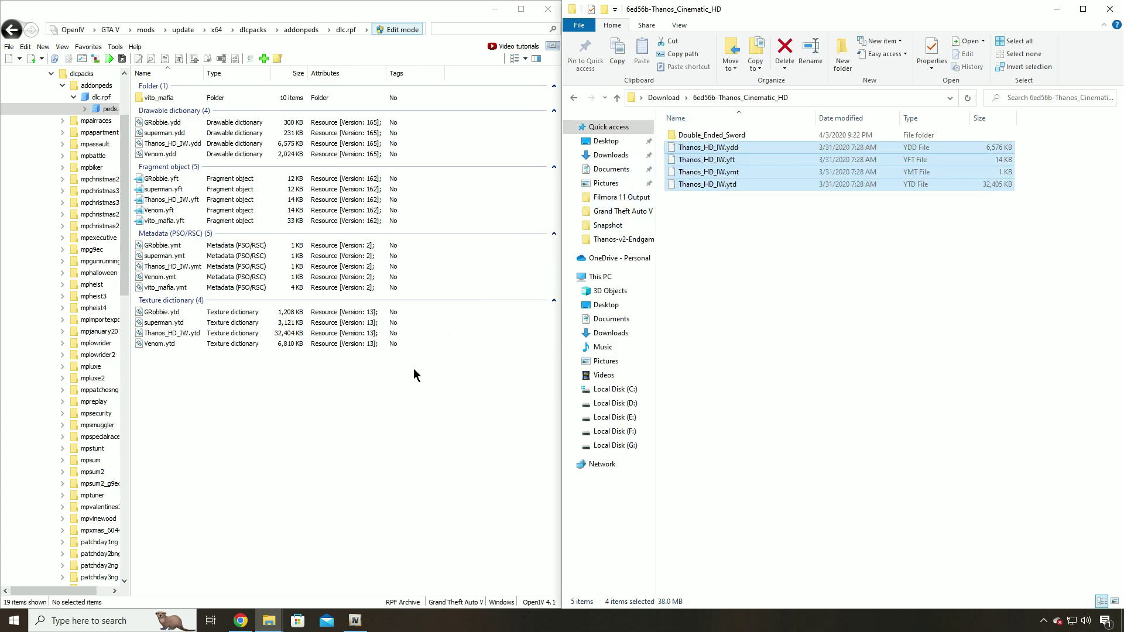
# - Minimize OpenIV, open the Grand Theft Auto V shortcut's file location from the desktop, and dock that folder beside the Thanos_Cinematic_HD folder
pyautogui.click(496, 11)
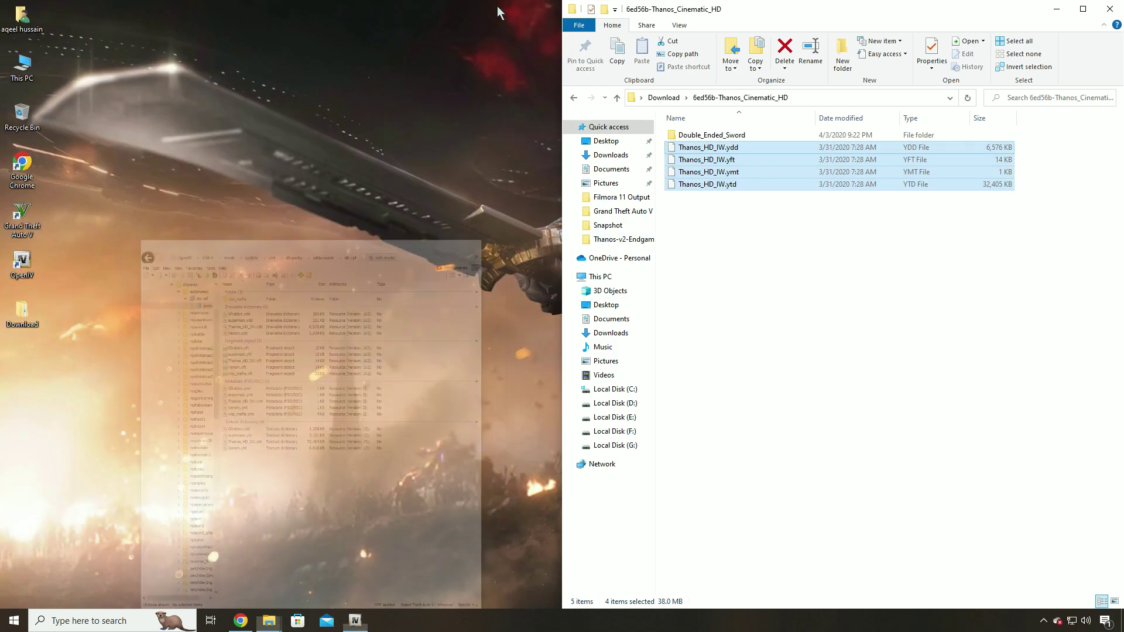
pyautogui.click(21, 219)
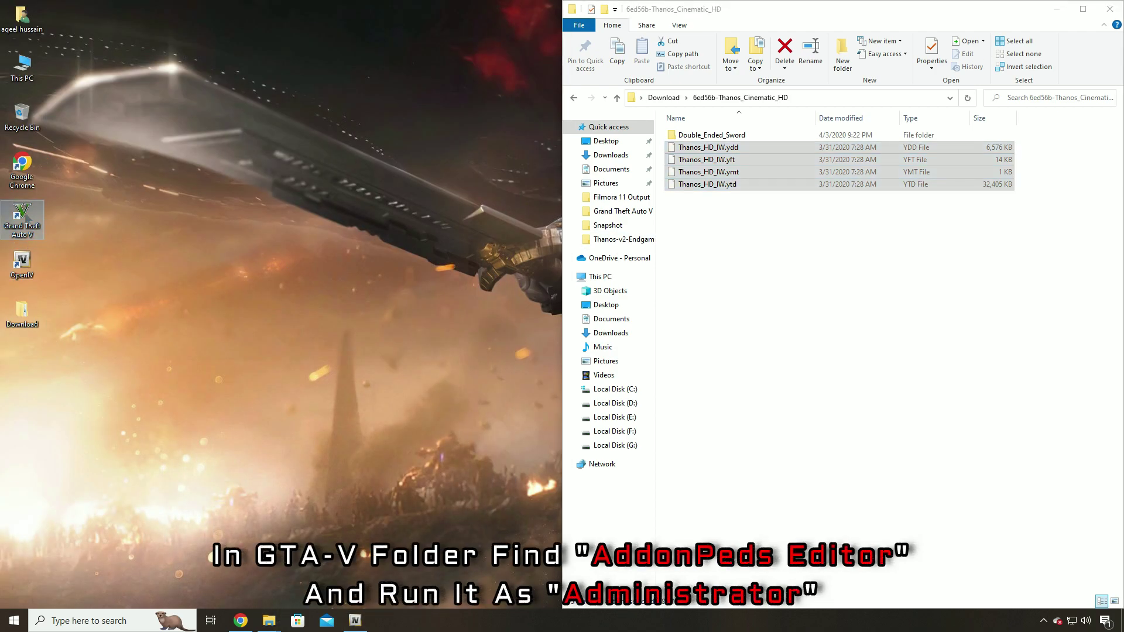
pyautogui.rightClick(22, 220)
pyautogui.click(64, 248)
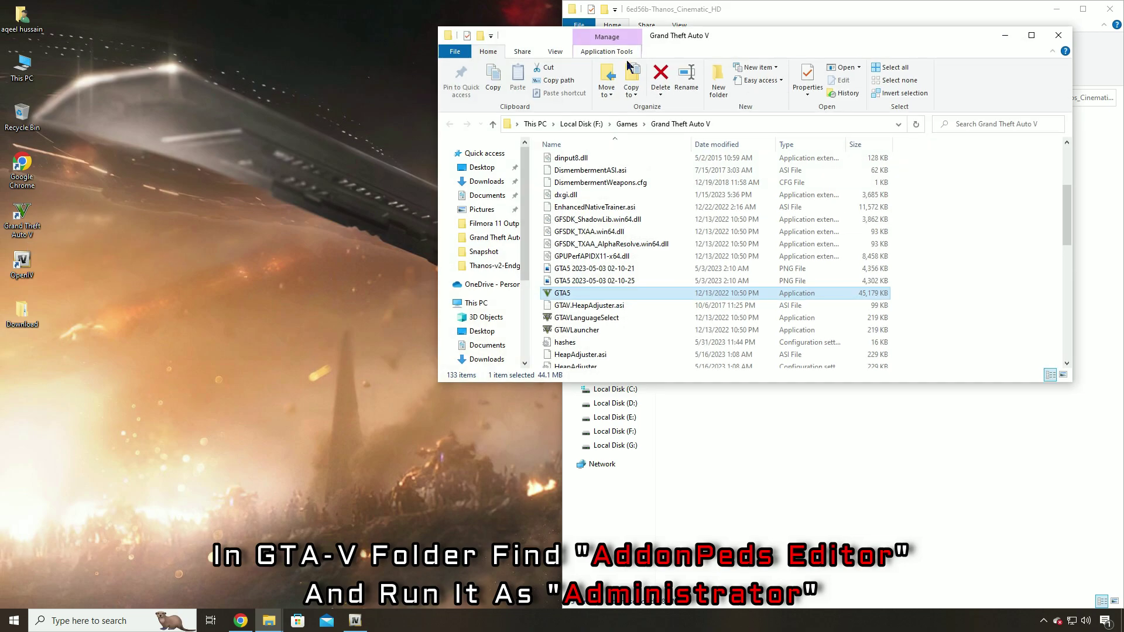
pyautogui.press('super+Left')
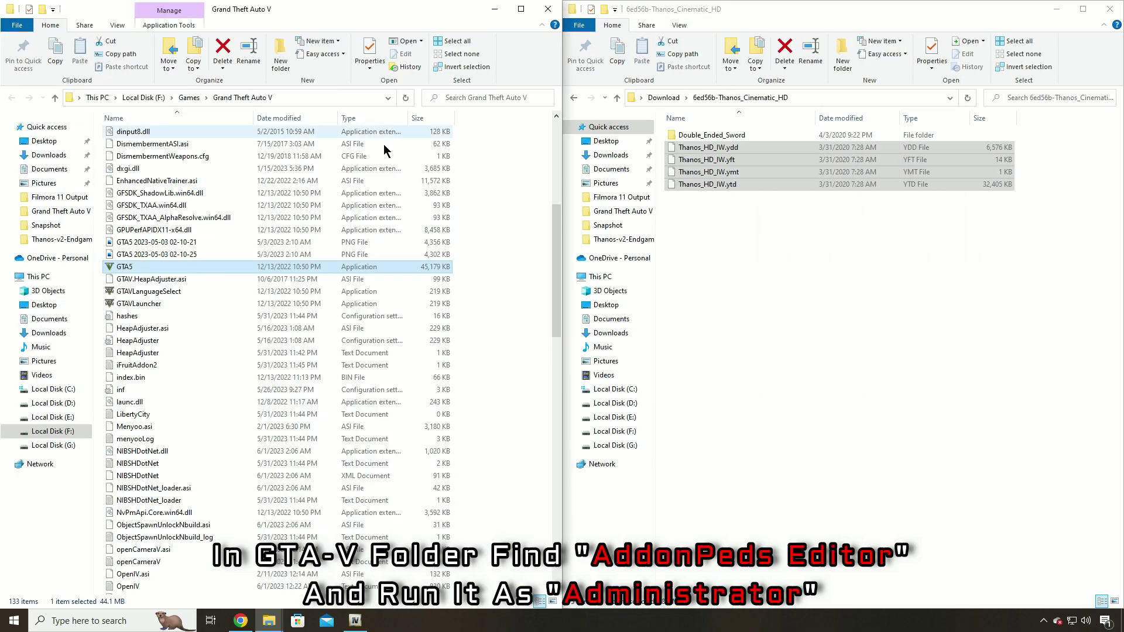
# - Run AddonPeds Editor from the game folder as administrator and move its window clear of the Thanos files folder
pyautogui.scroll(2, 293, 281)
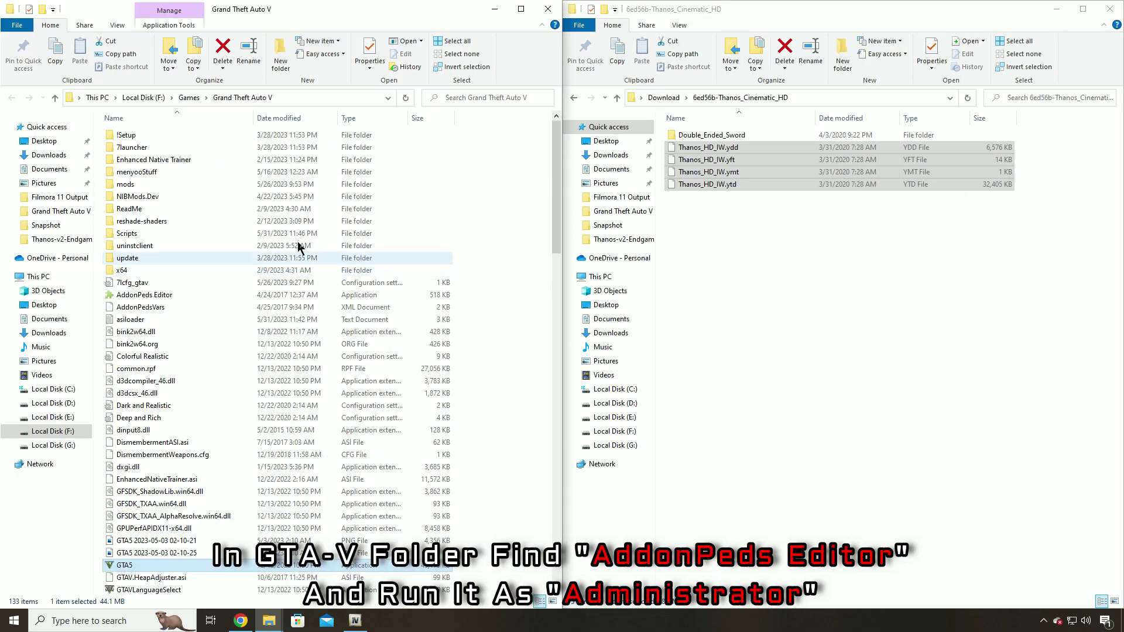
pyautogui.click(141, 296)
pyautogui.rightClick(166, 301)
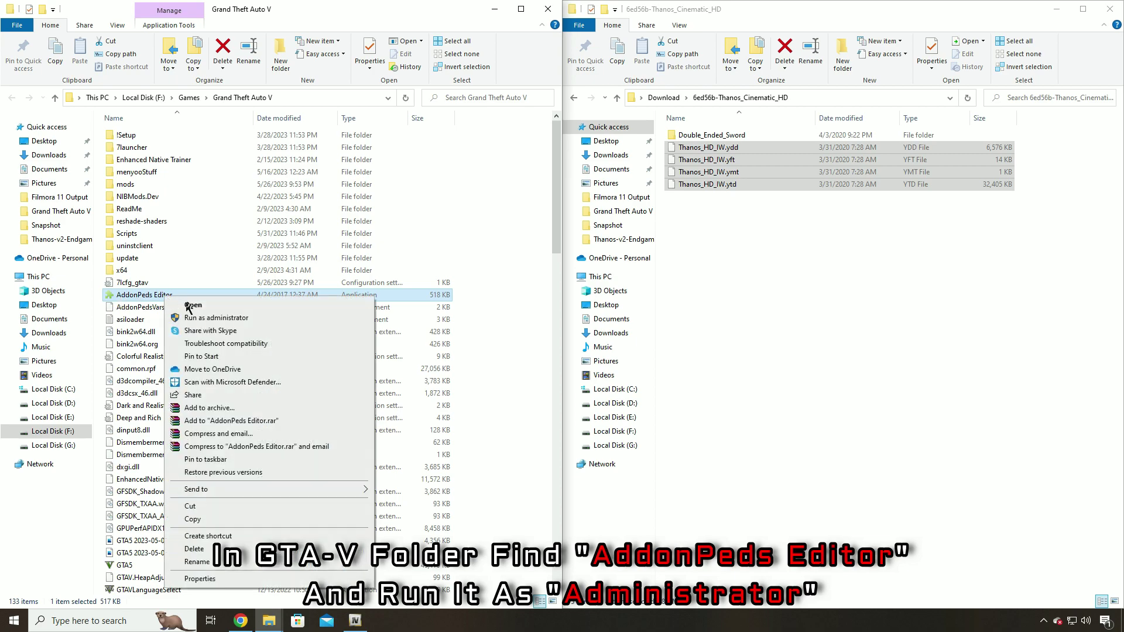
pyautogui.click(217, 321)
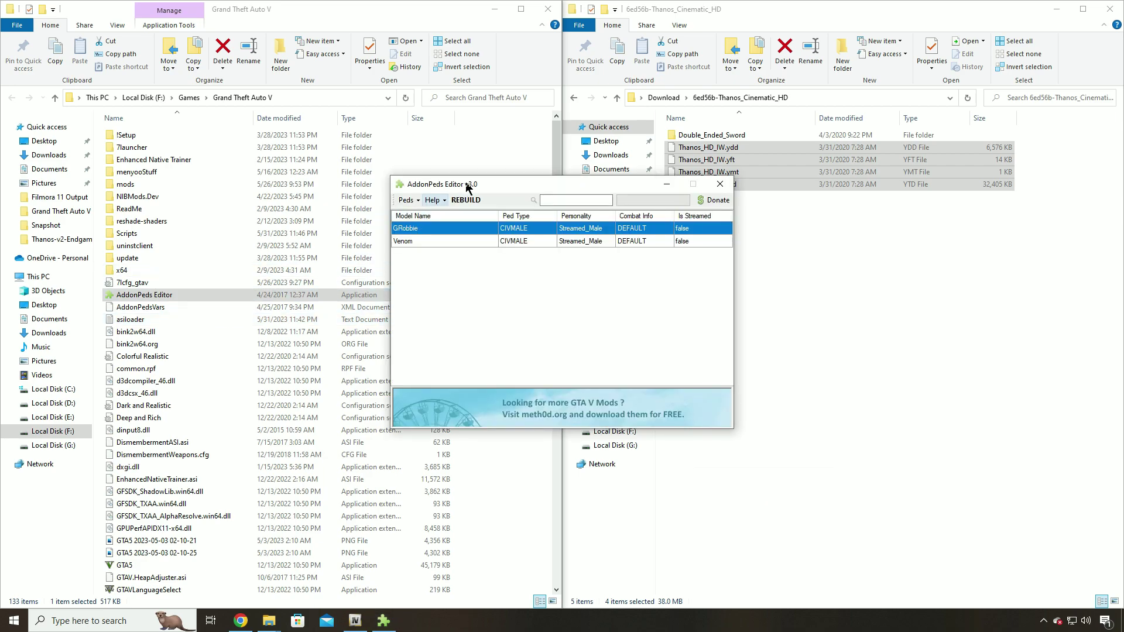
pyautogui.moveTo(467, 183); pyautogui.dragTo(281, 126)
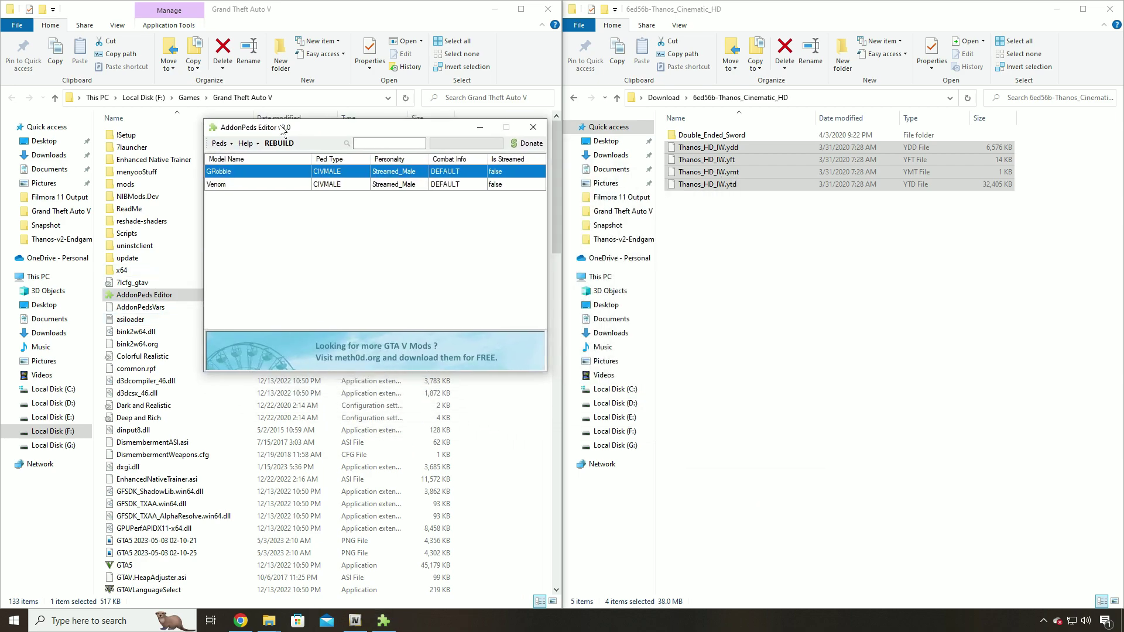
# - Copy the name Thanos_HD_IW from the ytd file and use it as the model name of a new ped in AddonPeds Editor
pyautogui.click(719, 184)
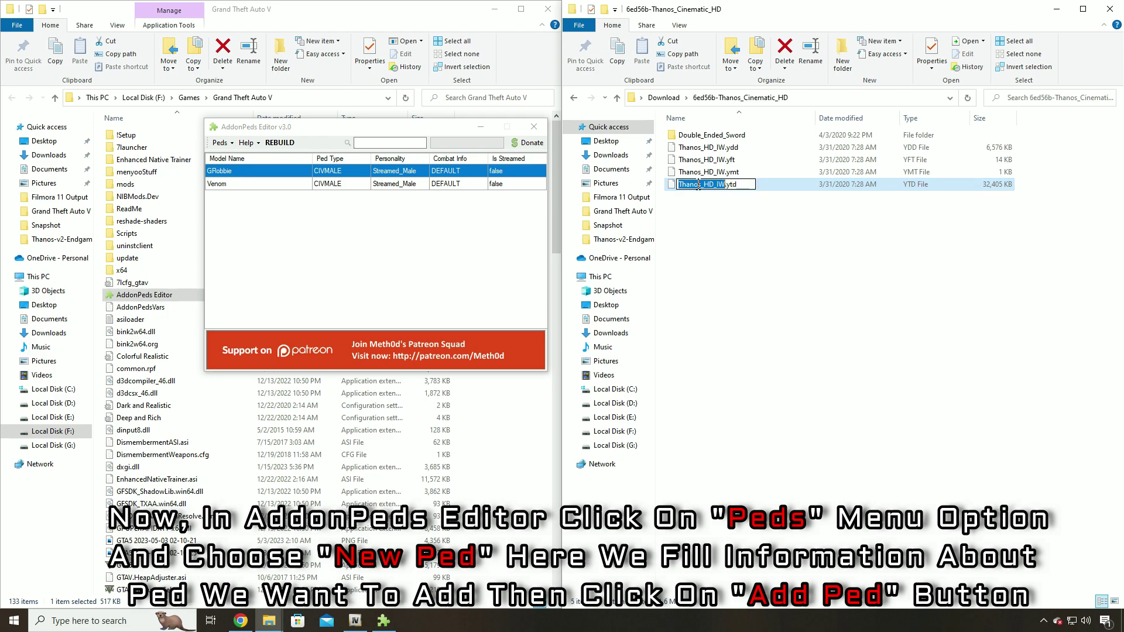
pyautogui.rightClick(701, 189)
pyautogui.click(725, 227)
pyautogui.press('super+c')
pyautogui.click(220, 143)
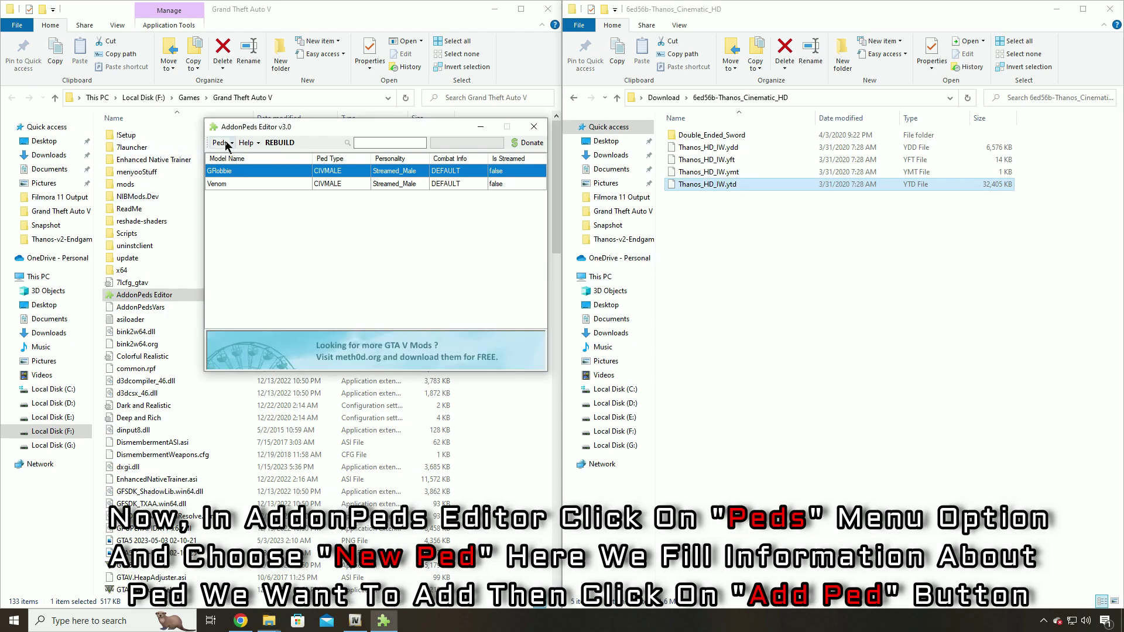
pyautogui.click(220, 142)
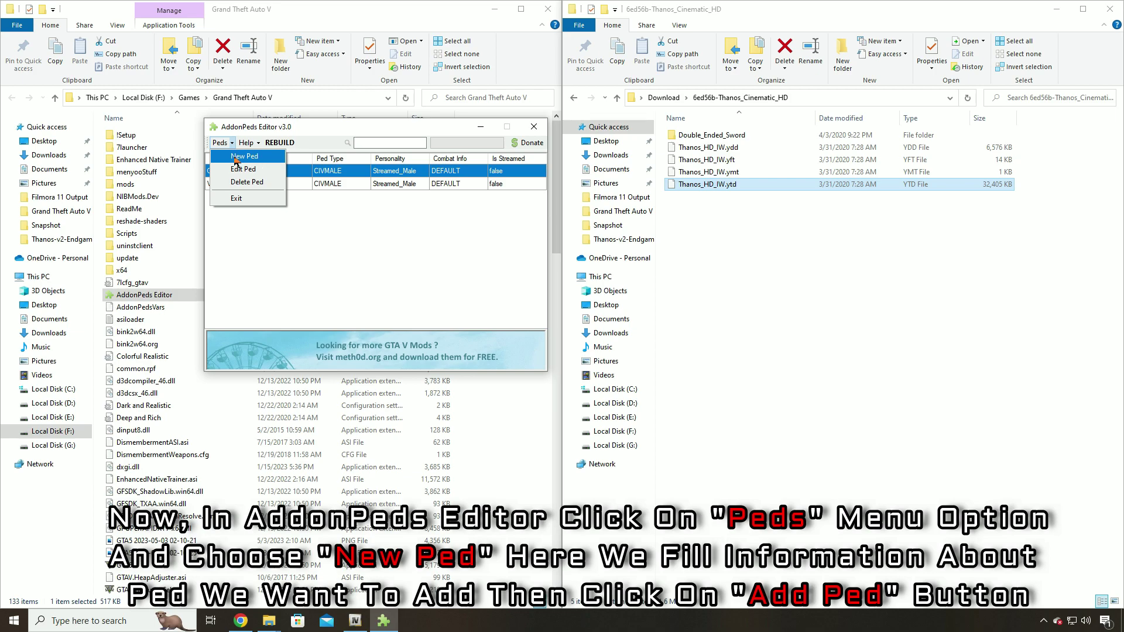
pyautogui.click(240, 157)
pyautogui.rightClick(520, 257)
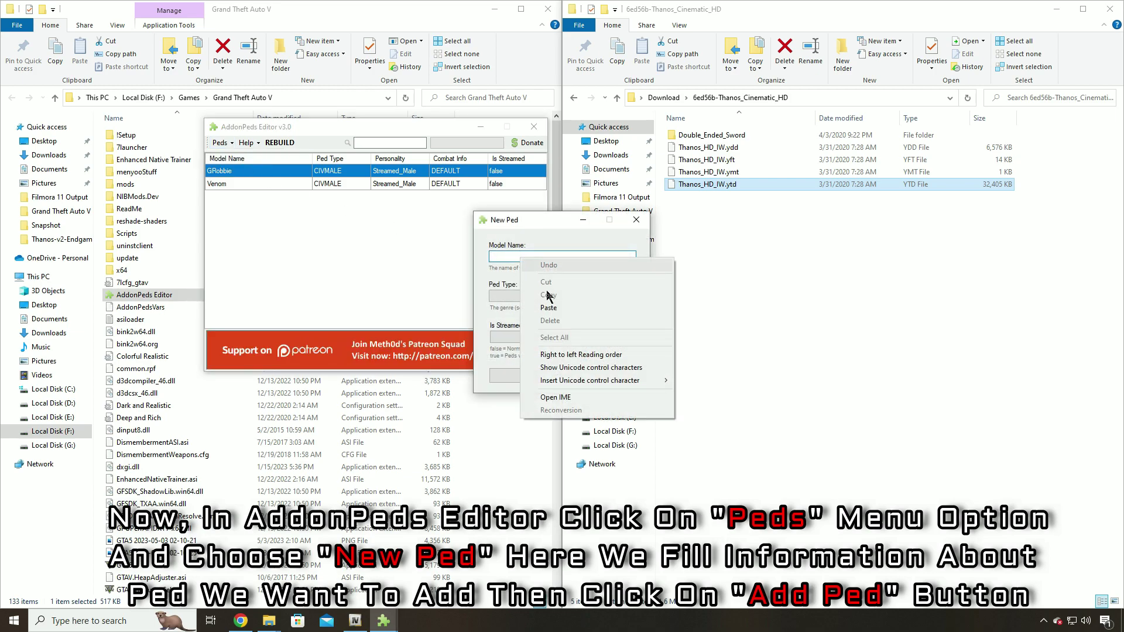
pyautogui.click(550, 303)
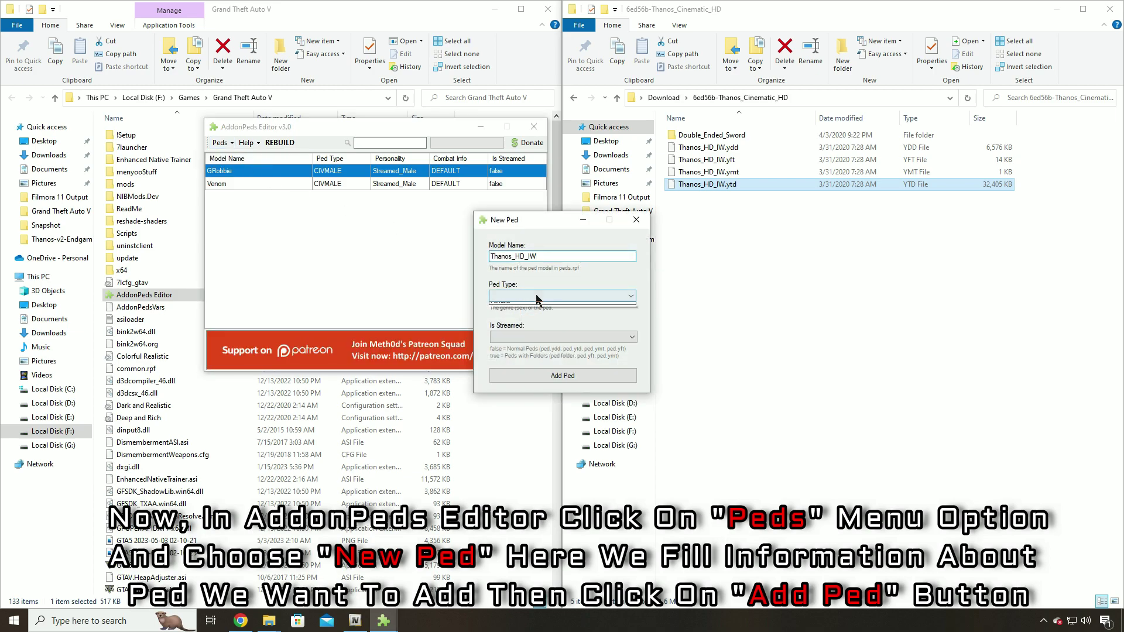
# - Set the new ped's type to Male and Is Streamed to false, and add the ped to the list
pyautogui.click(550, 296)
pyautogui.click(521, 302)
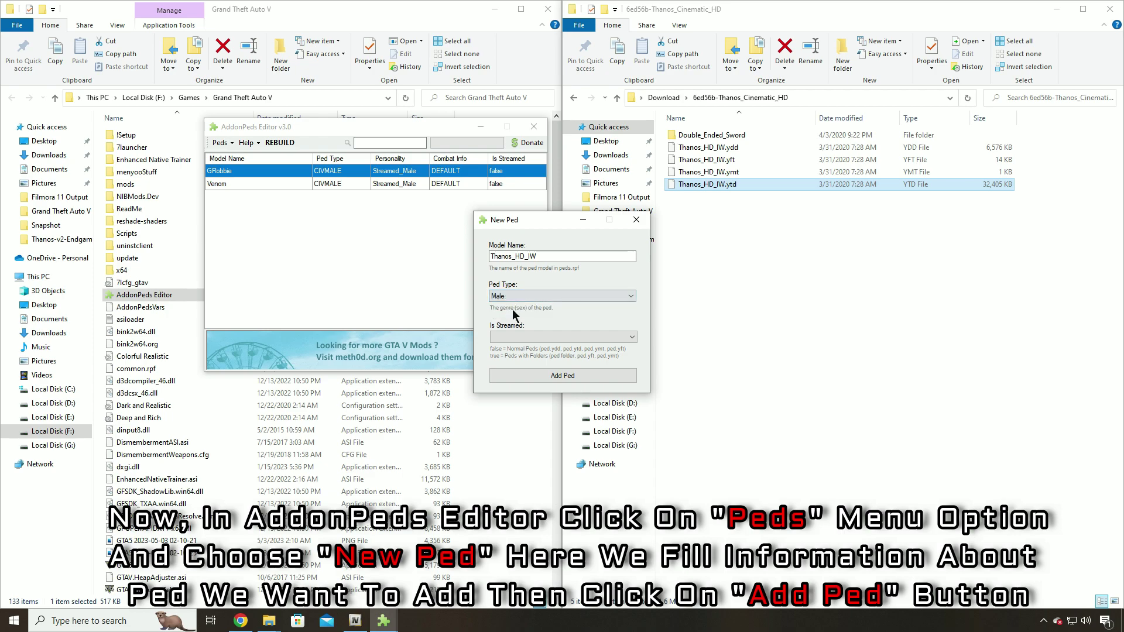
pyautogui.click(549, 338)
pyautogui.click(532, 350)
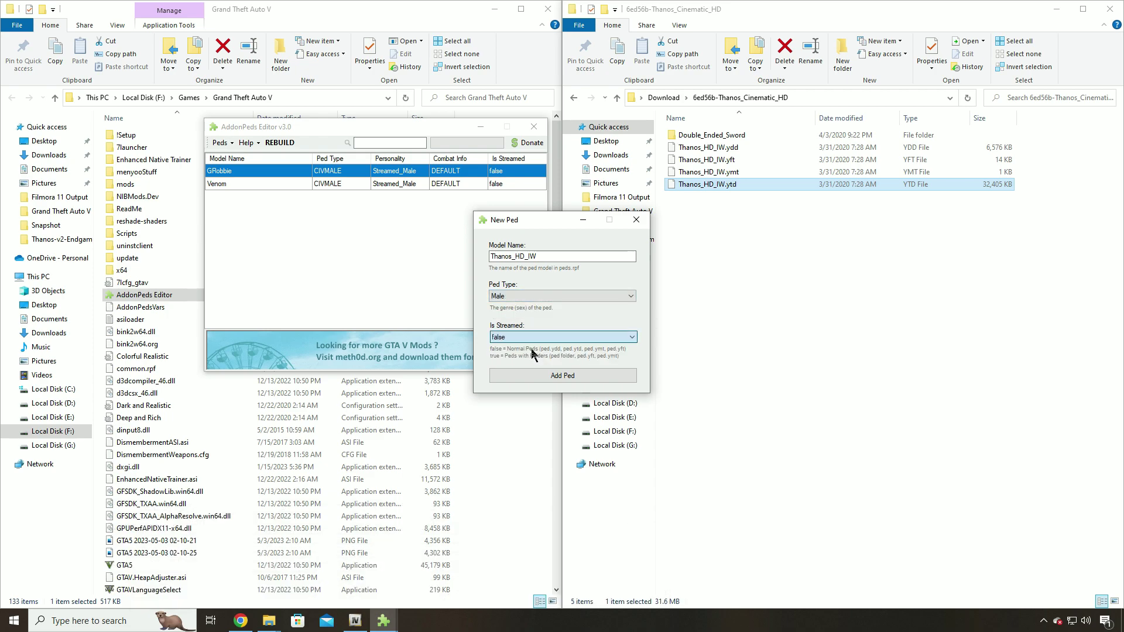
pyautogui.click(585, 377)
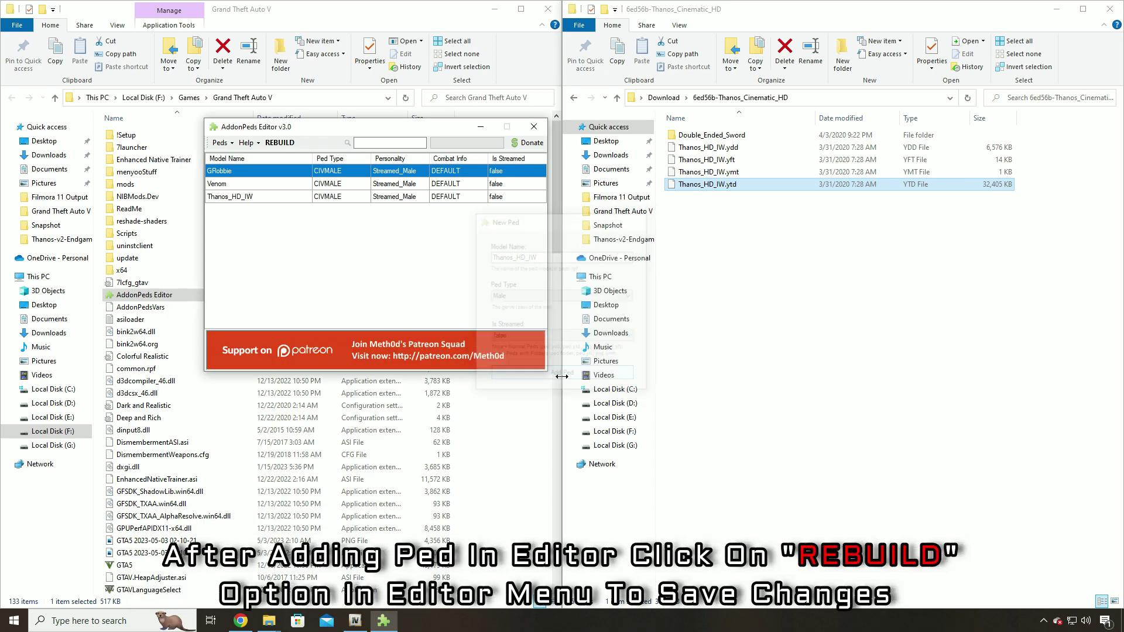
# - Rebuild the add-on peds to save the changes, and minimize the editor and both File Explorer windows
pyautogui.click(279, 143)
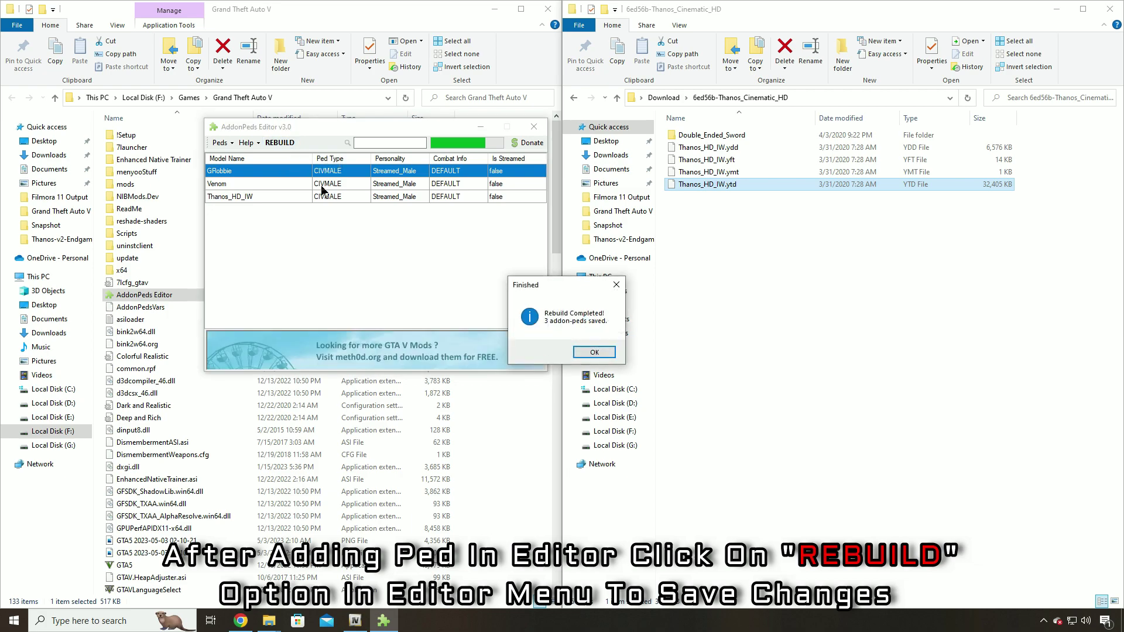
pyautogui.click(594, 353)
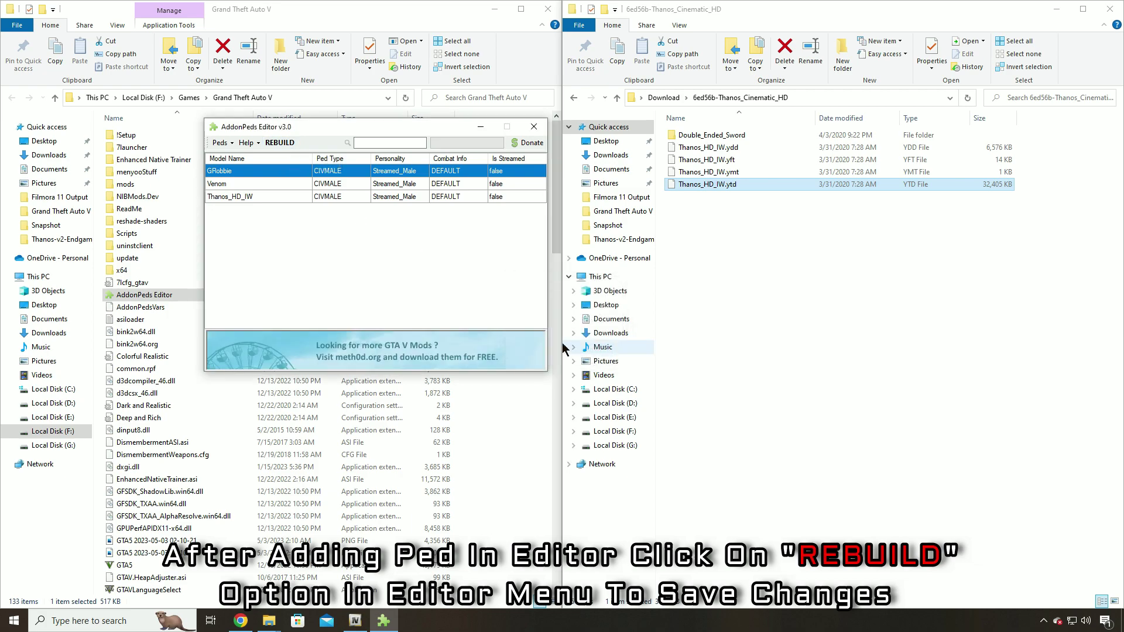
pyautogui.click(480, 133)
pyautogui.click(494, 9)
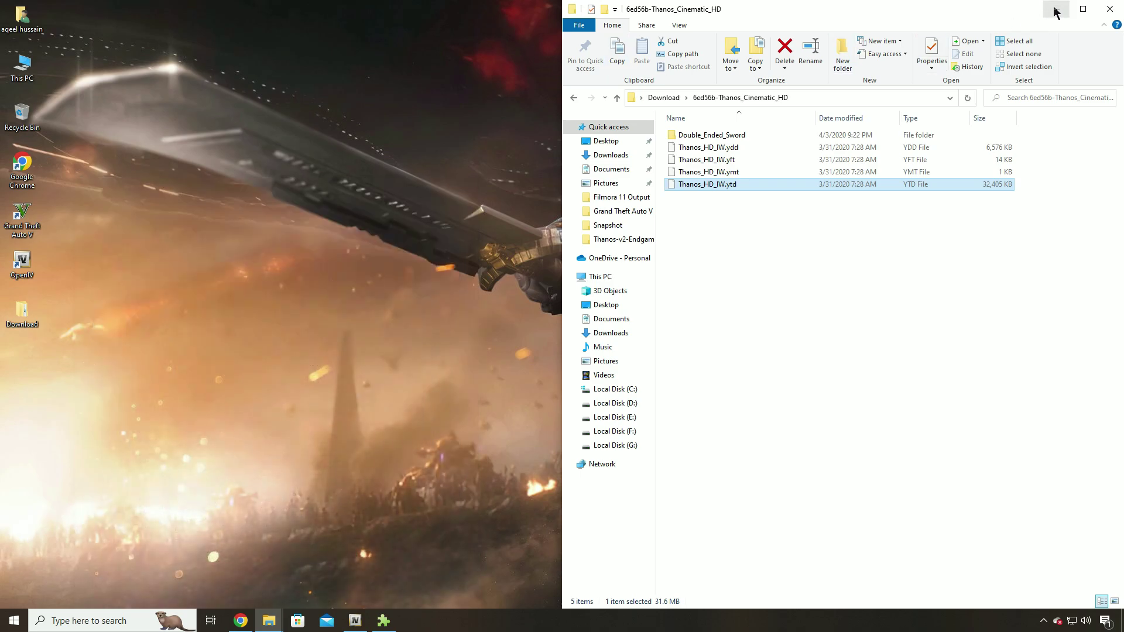
pyautogui.click(1054, 9)
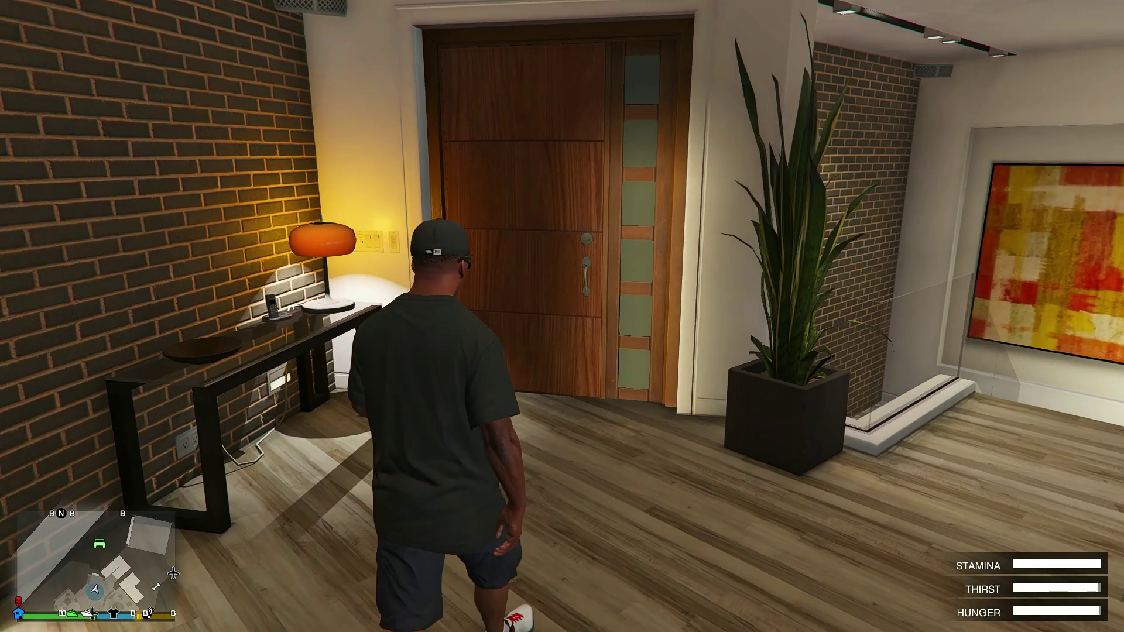
pyautogui.press('w')
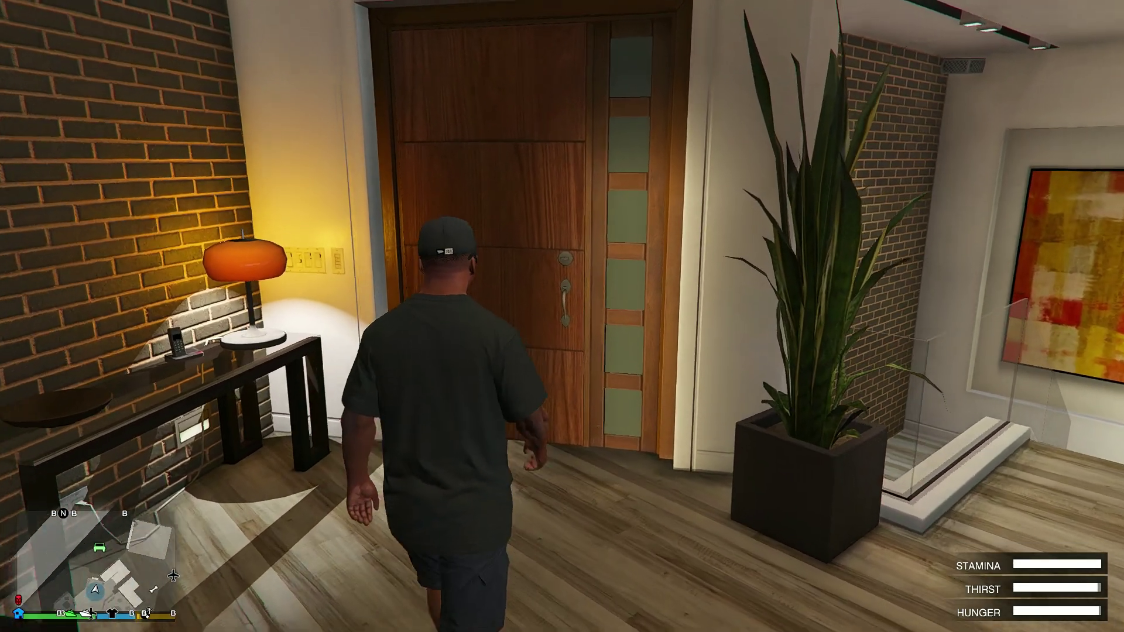
pyautogui.press('w')
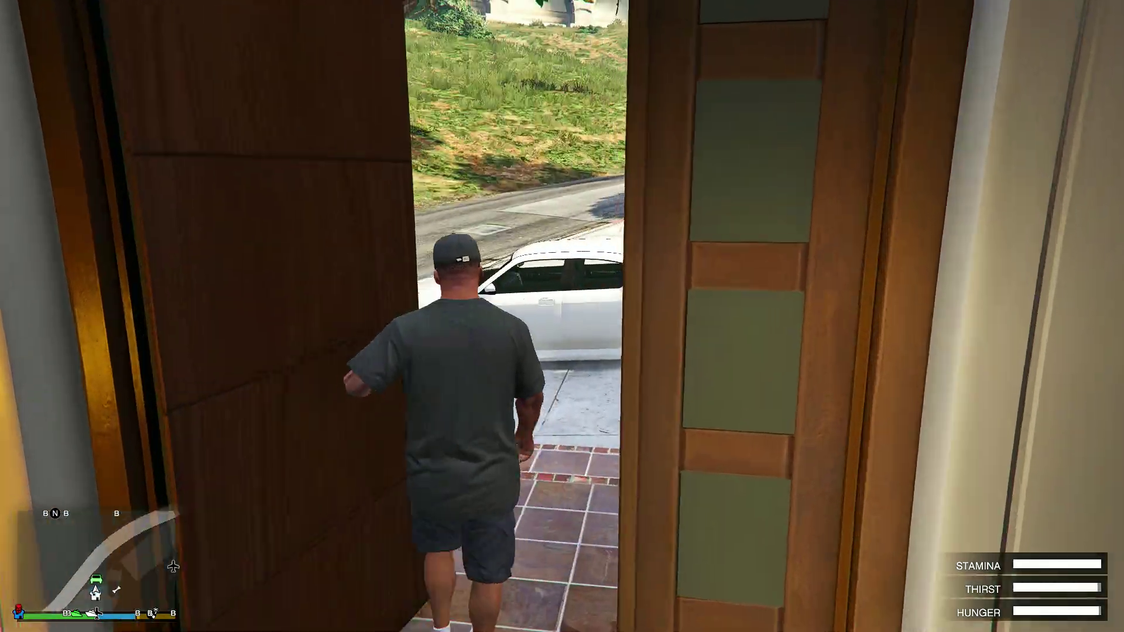
pyautogui.press('w')
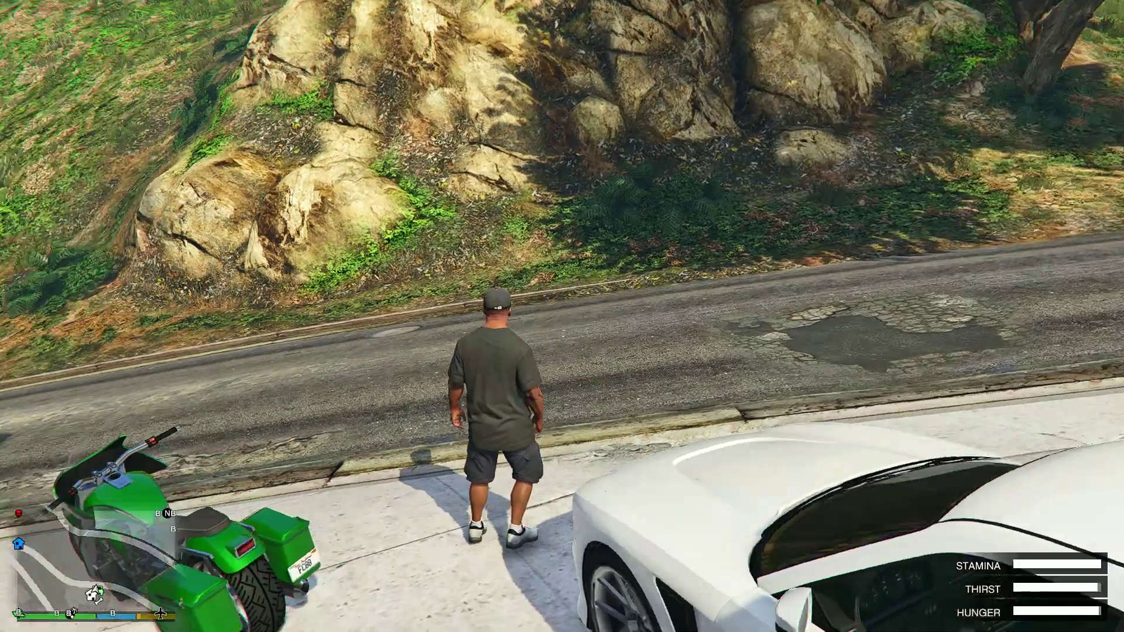
pyautogui.moveTo(562, 317)
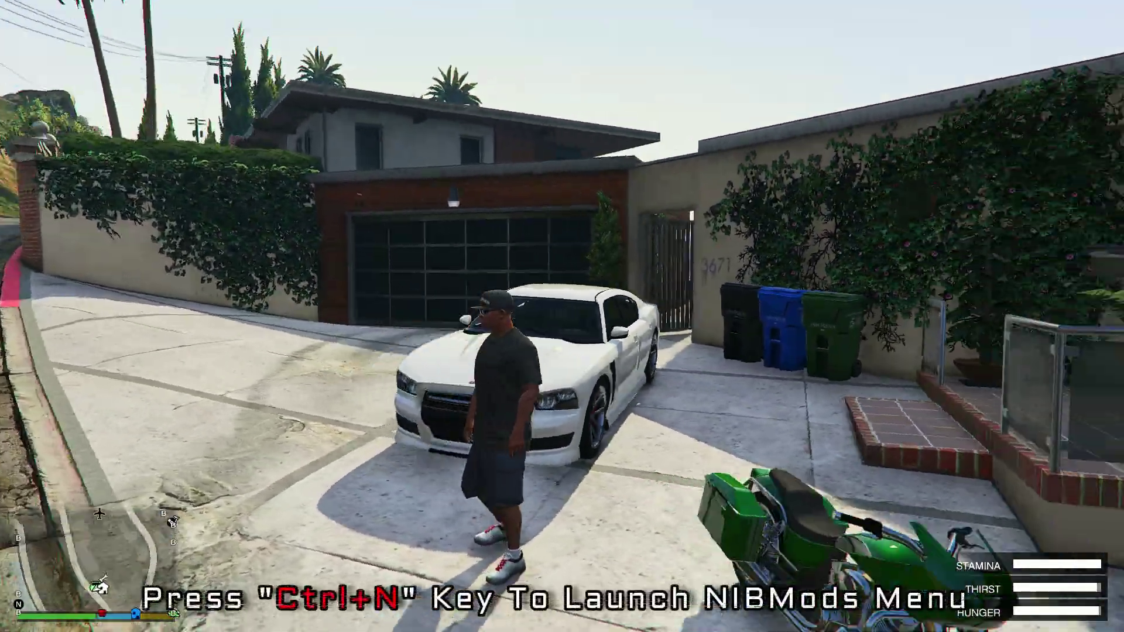
# - Open the NIBMods menu in the game and enter the Thanos script mod from its list
pyautogui.hotkey('ctrl', 'n')
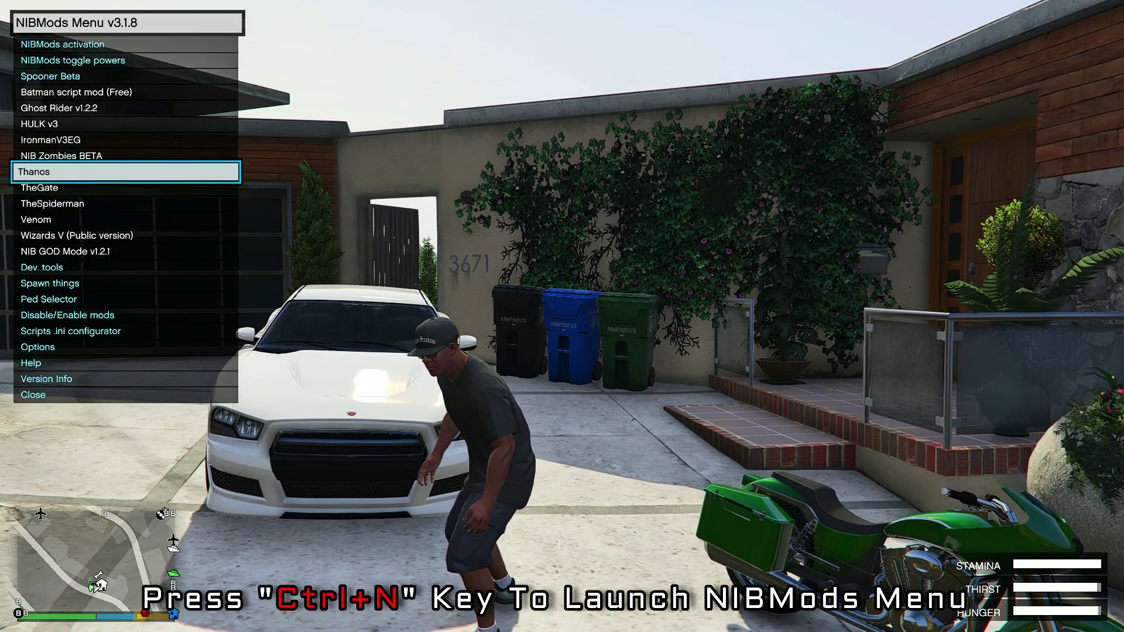
pyautogui.press('Down')
pyautogui.press('Down')
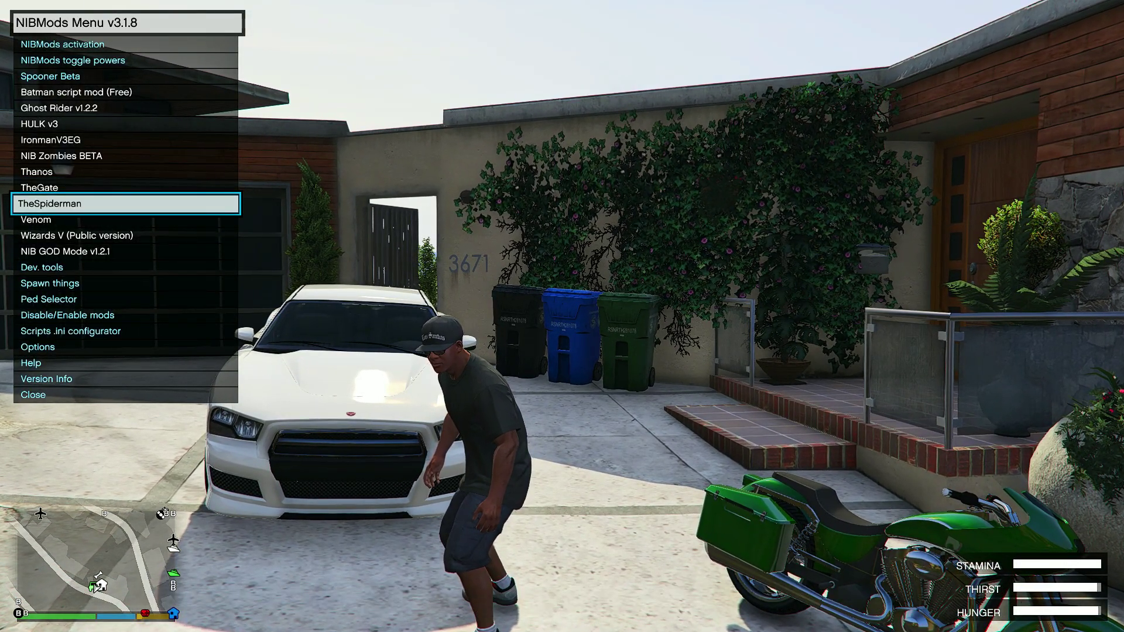
pyautogui.press('Up')
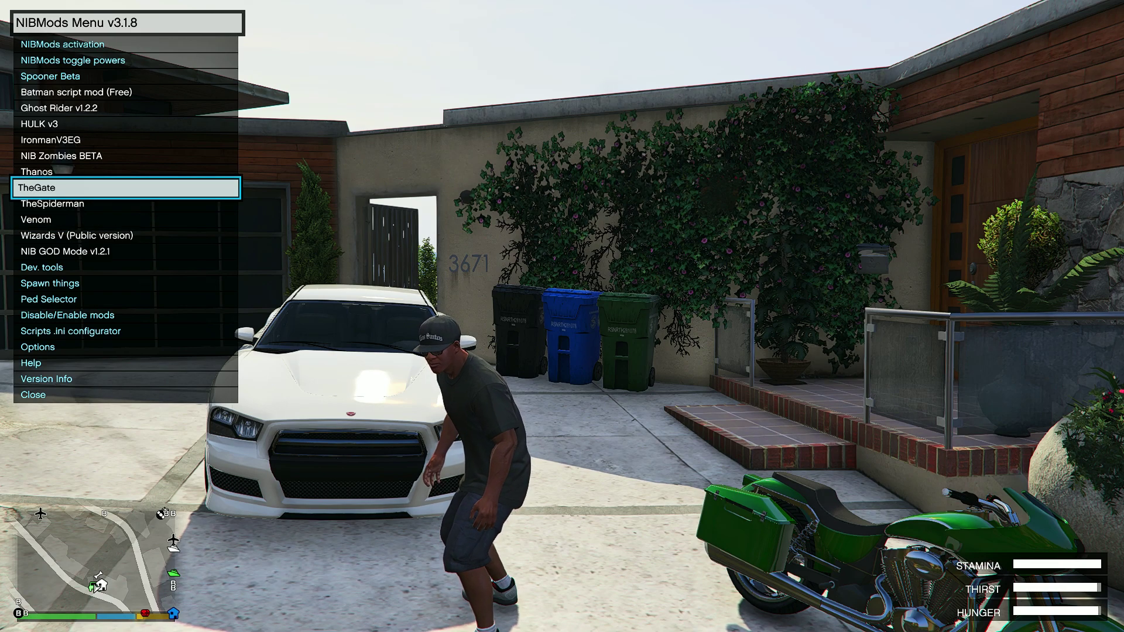
pyautogui.press('Up')
pyautogui.press('Up')
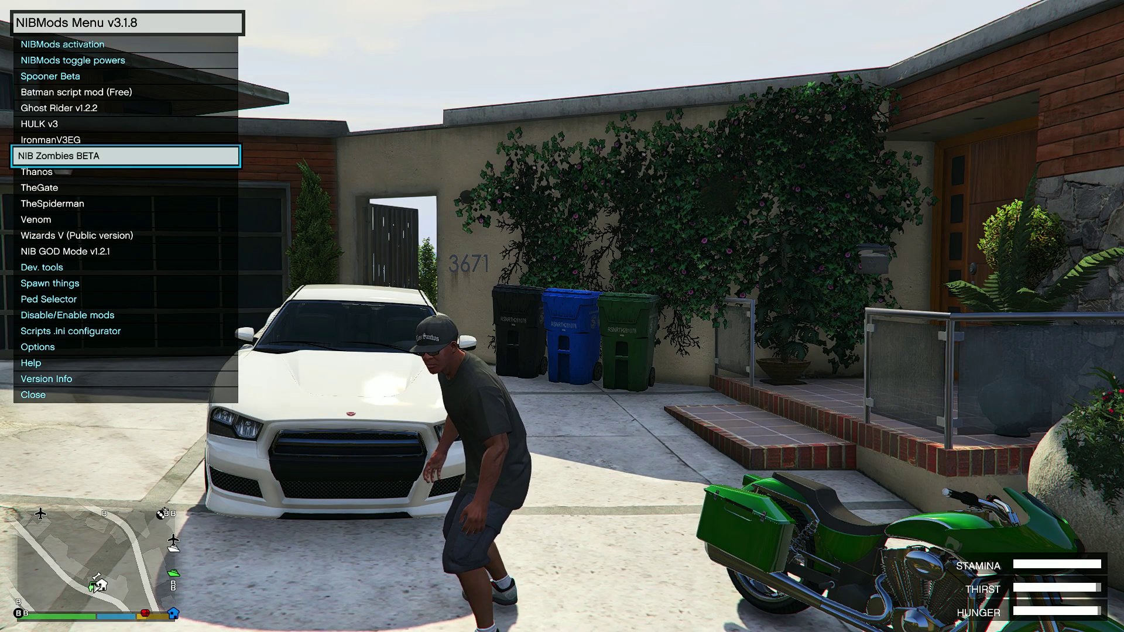
pyautogui.press('Down')
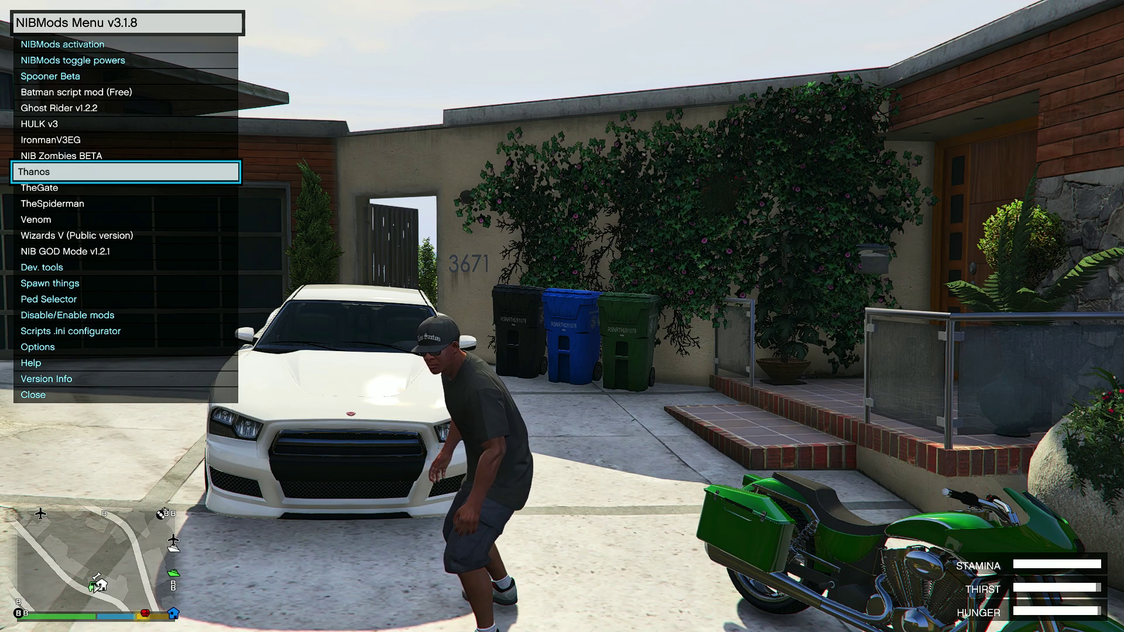
pyautogui.press('Return')
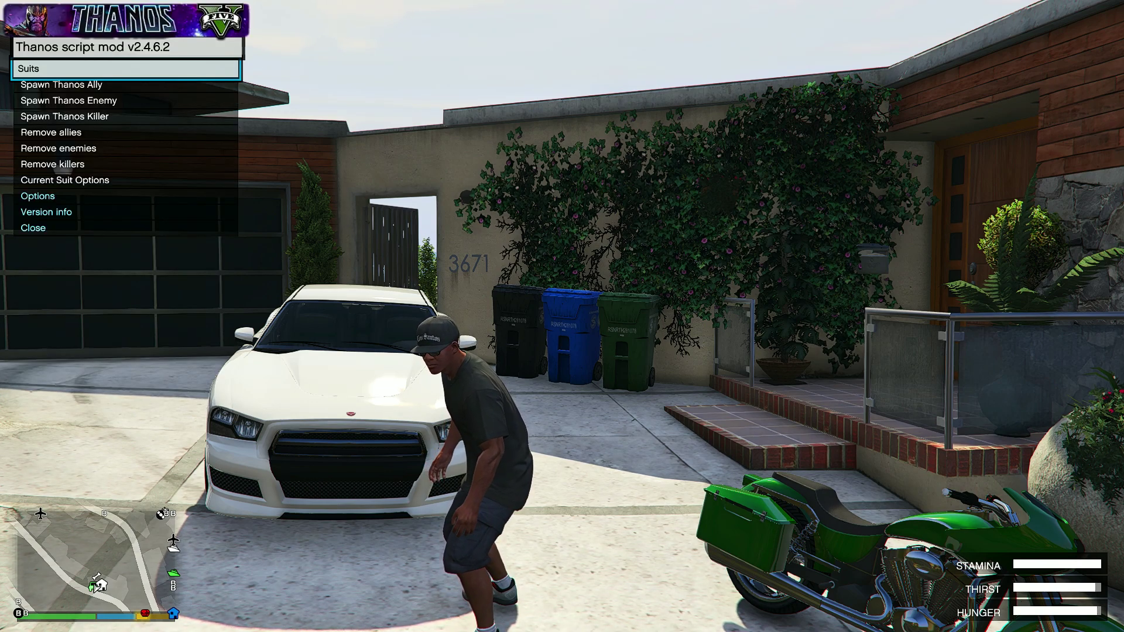
# - Open the Thanos mod's suits and choose the character option 3 - Keep Player Ped
pyautogui.press('Return')
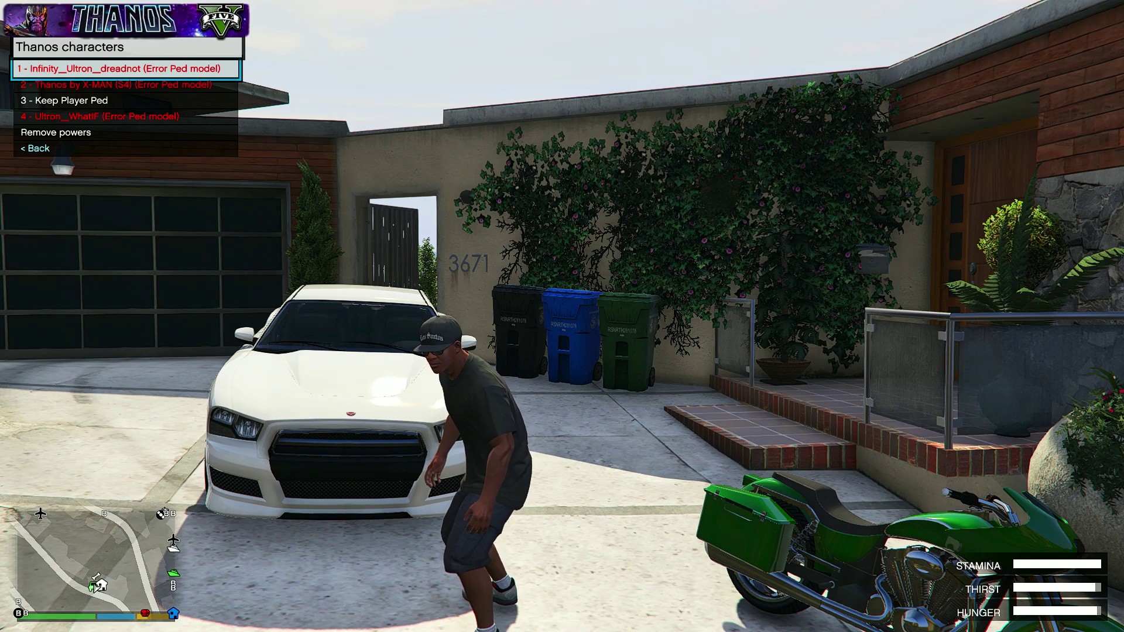
pyautogui.press('Down')
pyautogui.press('Down')
pyautogui.press('Down')
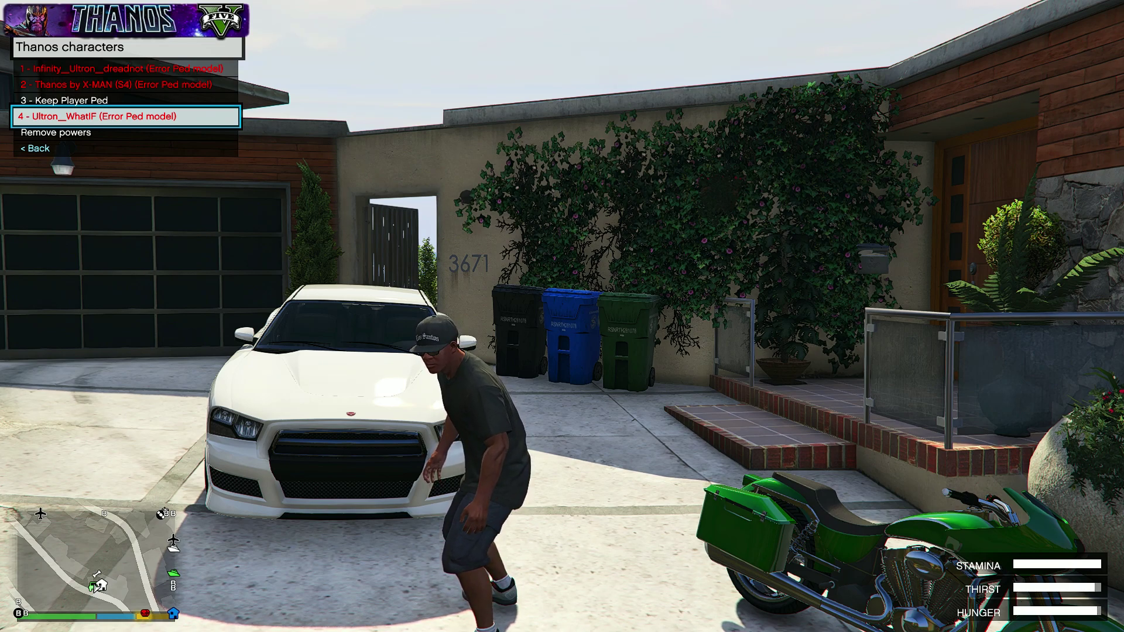
pyautogui.press('Up')
pyautogui.press('Return')
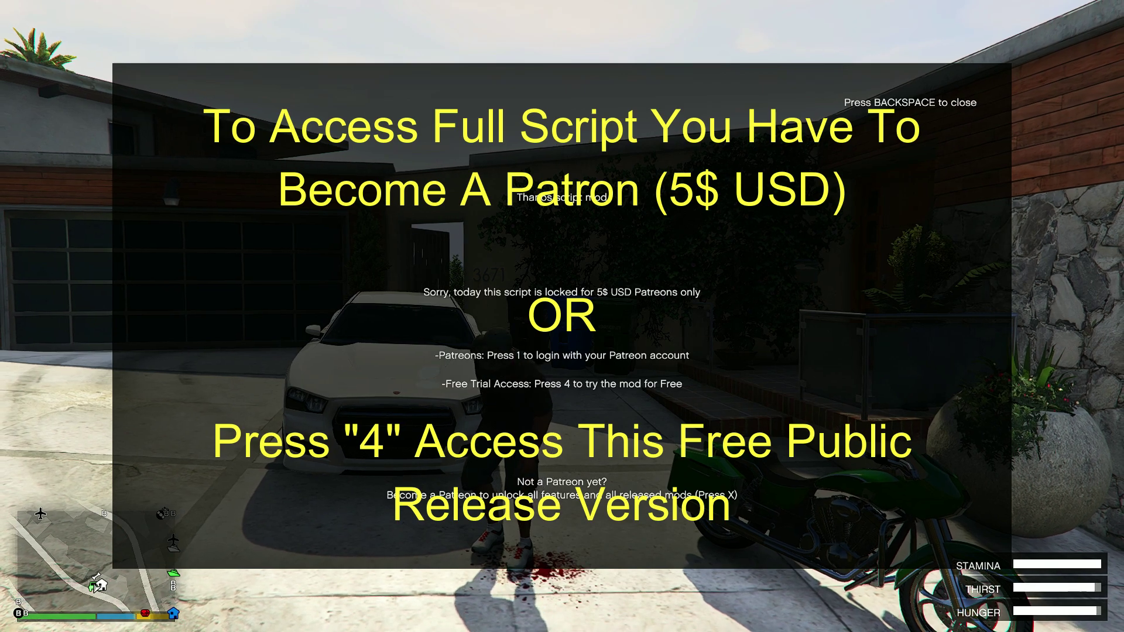
# - Choose the Free Trial Access for the Thanos script mod, dismiss the activation notice, and switch to the web browser to read the activation page's message
pyautogui.press('4')
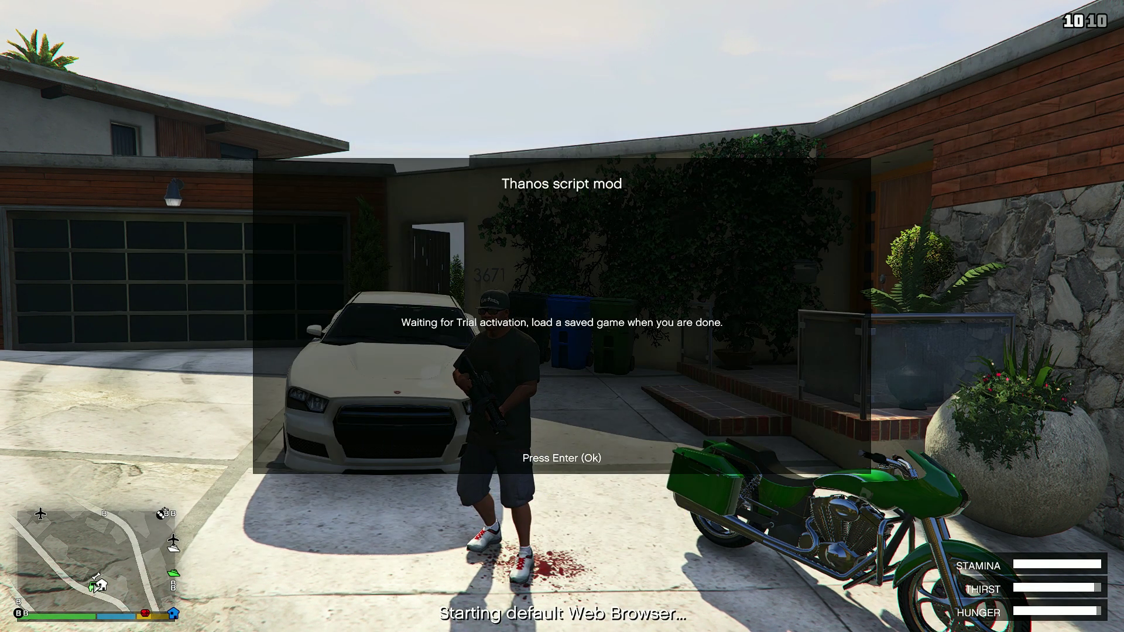
pyautogui.press('Return')
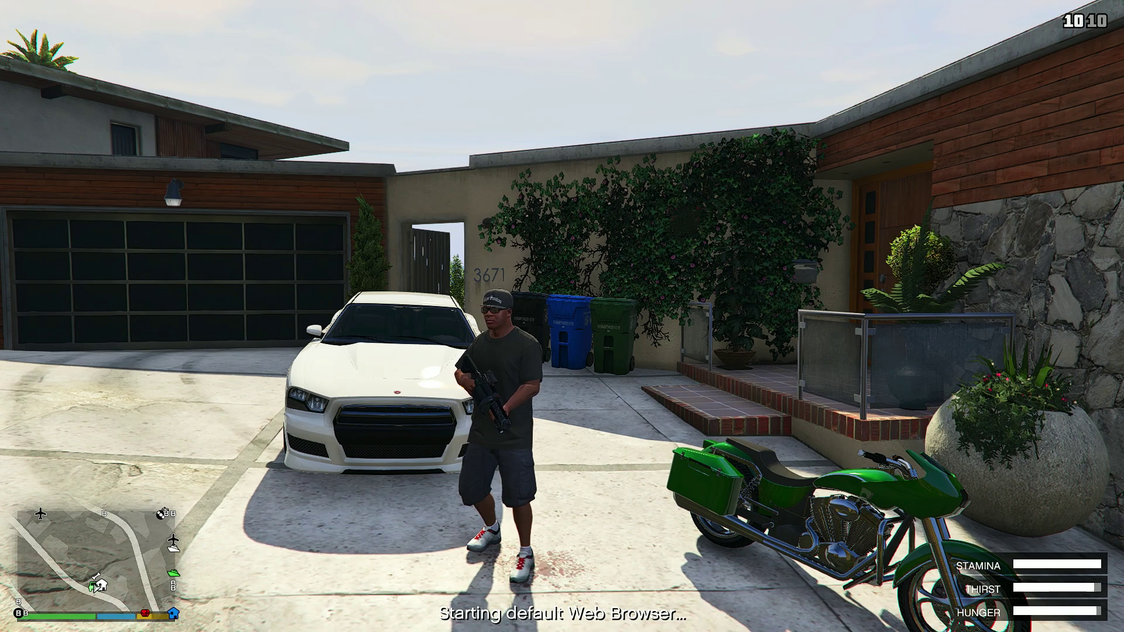
pyautogui.hotkey('alt', 'Tab')
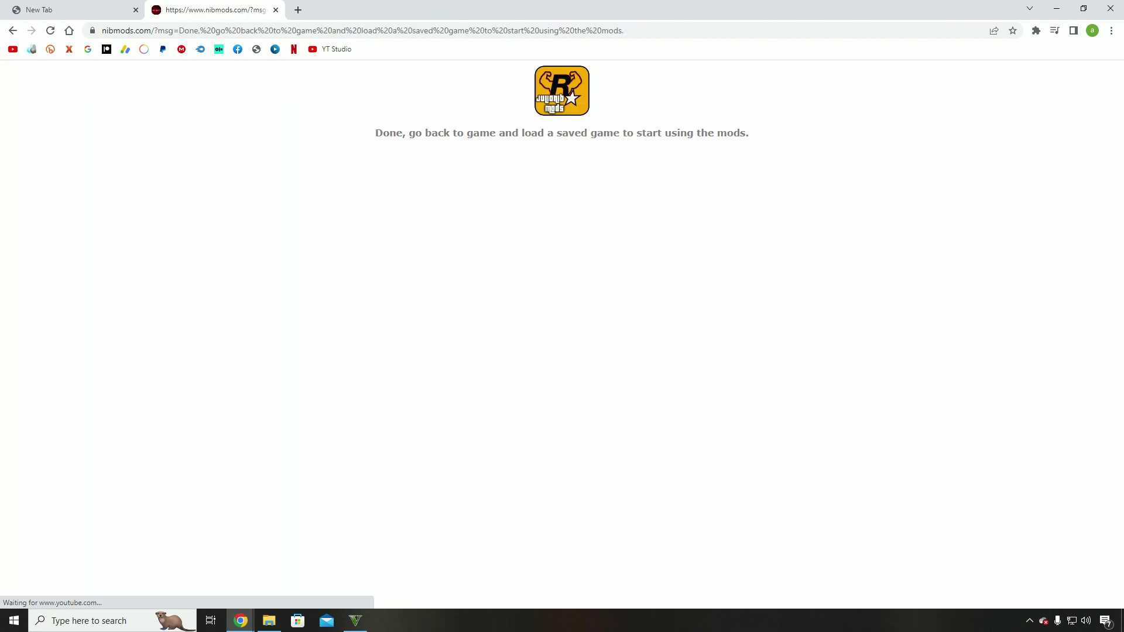
pyautogui.moveTo(375, 133); pyautogui.dragTo(727, 133)
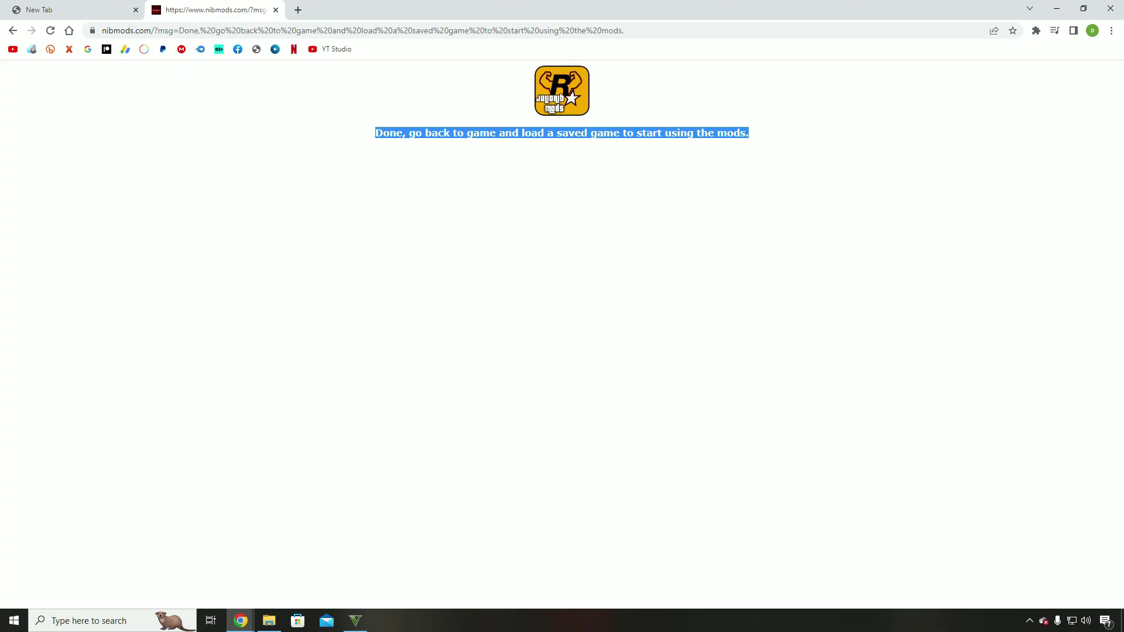